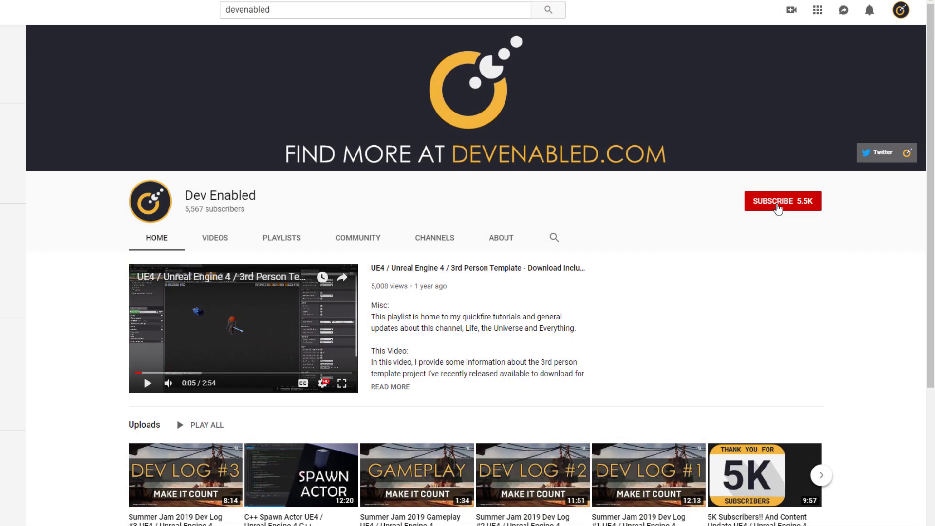
Step: Subscribe to the Dev Enabled channel and turn on notifications for every new video
click(777, 204)
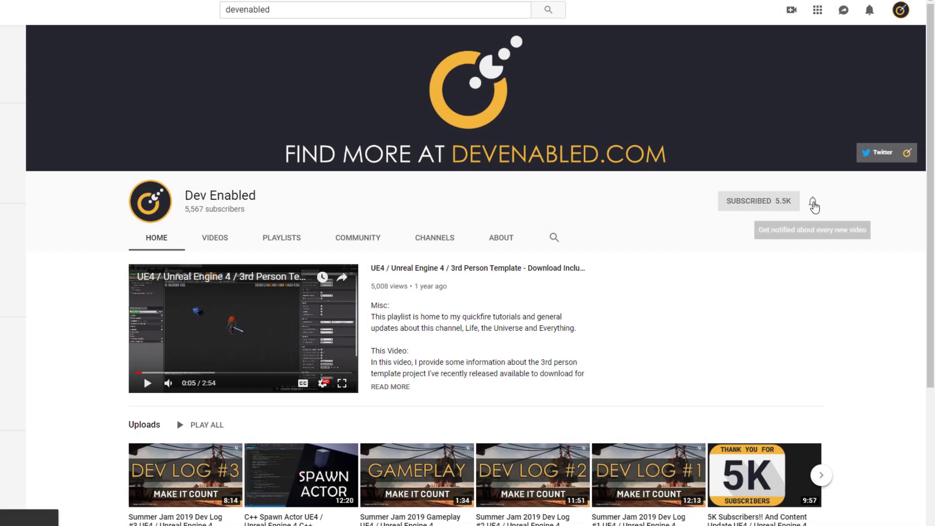
click(813, 203)
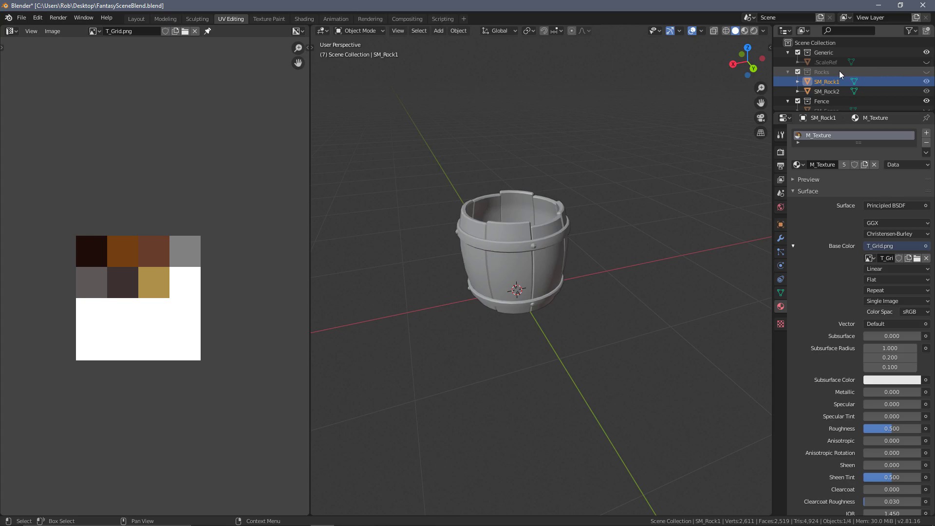
Step: Switch to Blender, show the Rocks collection and select the SM_Rock1 object
click(925, 72)
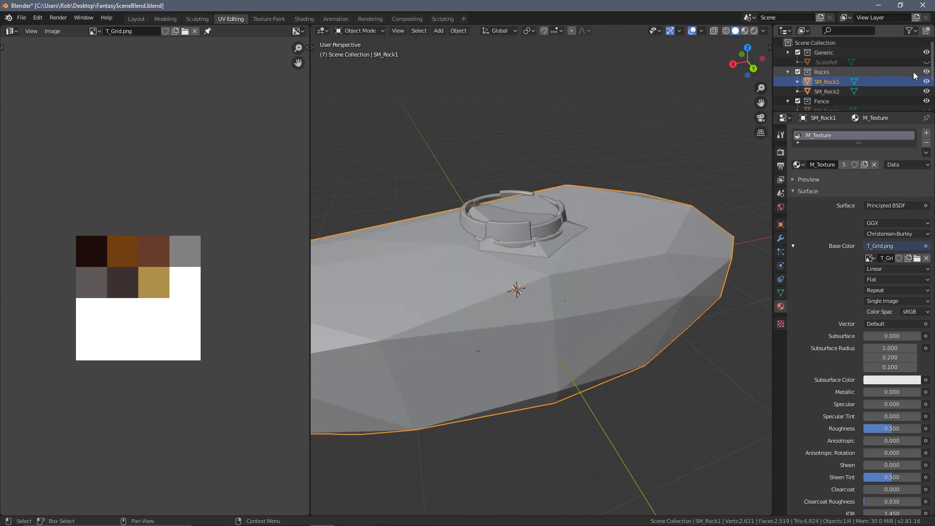
click(835, 93)
click(834, 80)
scroll(624, 210, down, 3)
middle_drag(624, 210, 654, 234)
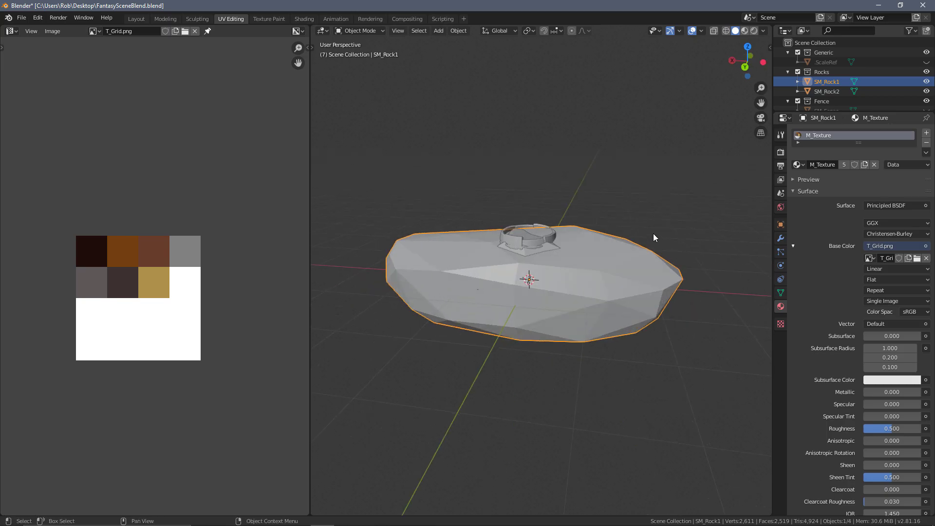
Step: Start an FBX export of the selected rock and name the file SM_Rock1.fbx
click(16, 19)
mouse_move(39, 161)
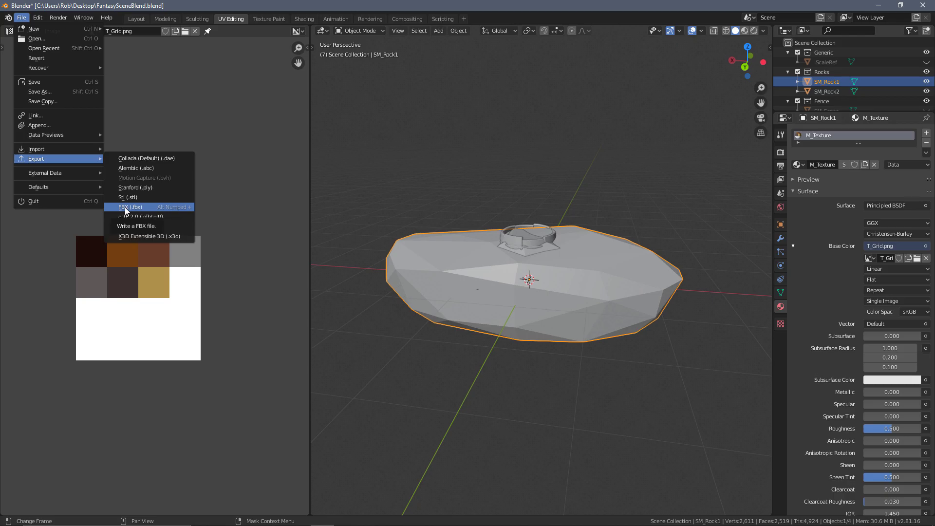
right_click(125, 207)
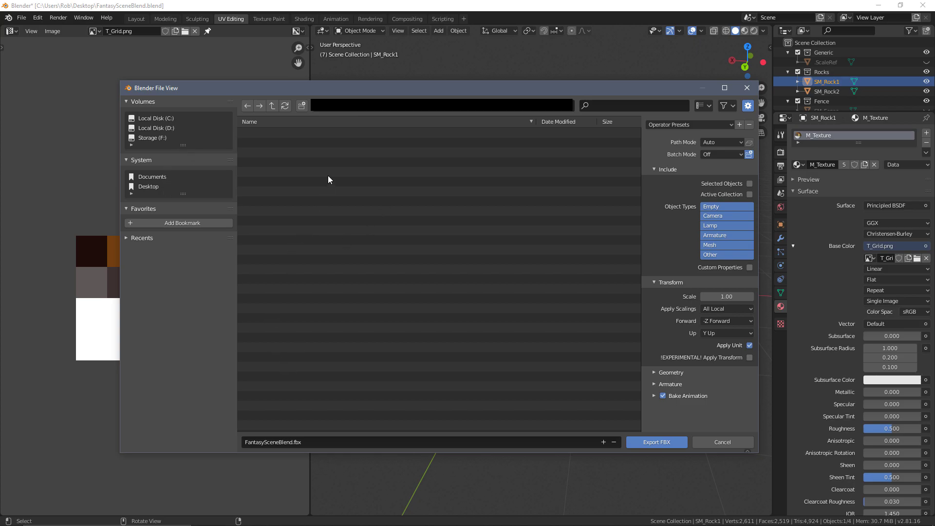
click(267, 442)
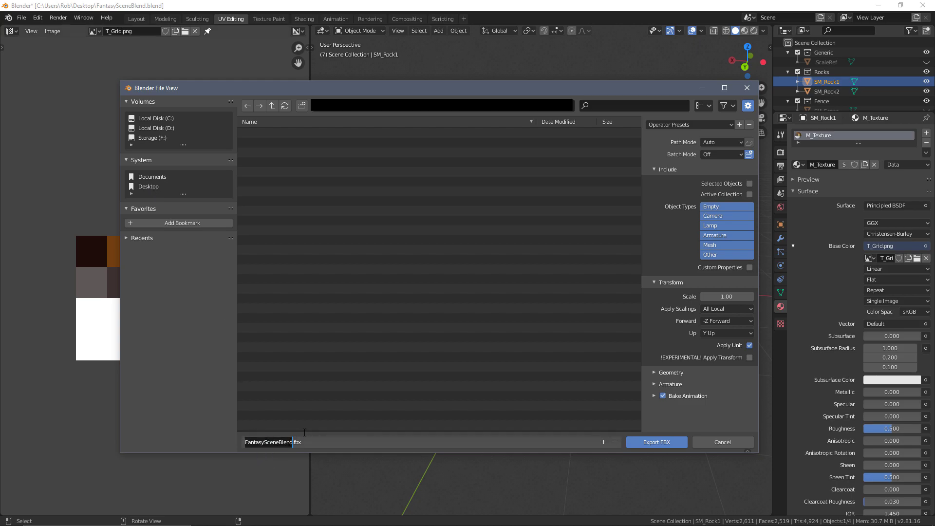
text(SM_Rock1)
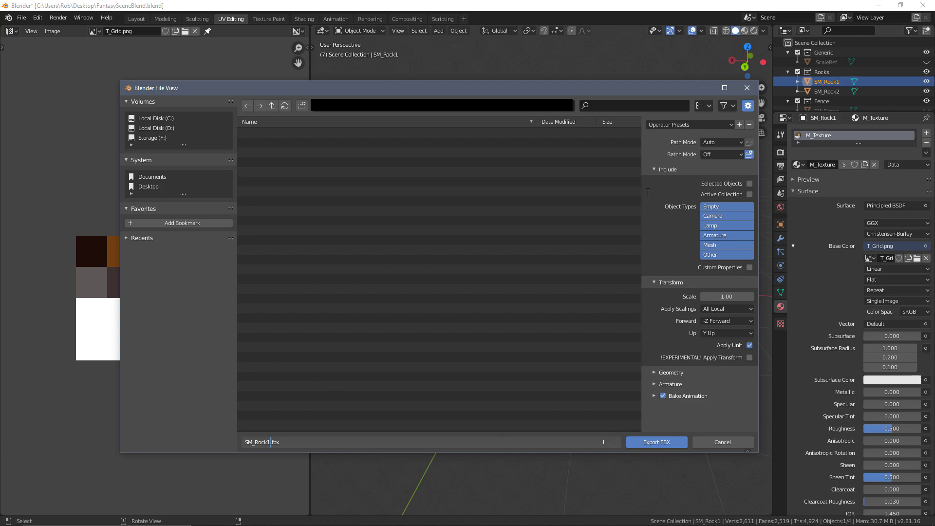
Step: Review the Geometry options of the FBX export, including smoothing and modifiers
click(652, 372)
click(654, 372)
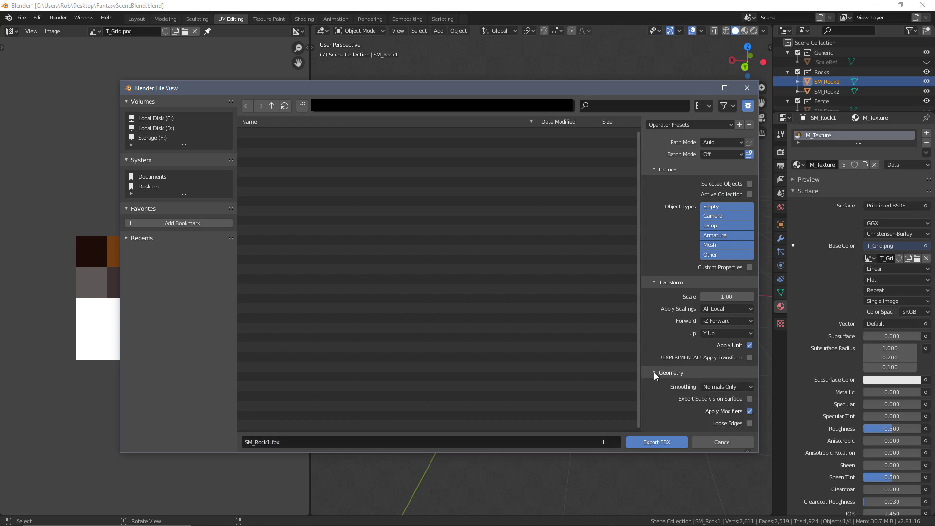
scroll(665, 375, down, 2)
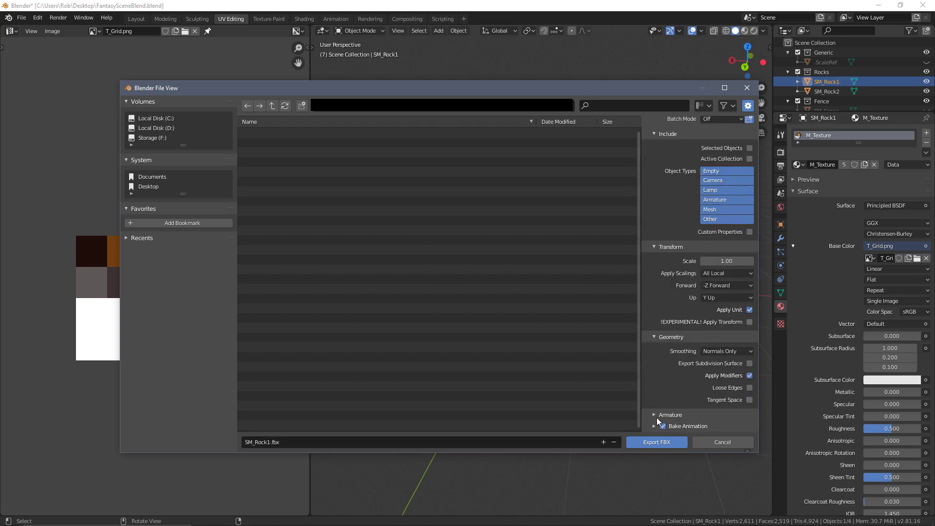
click(654, 338)
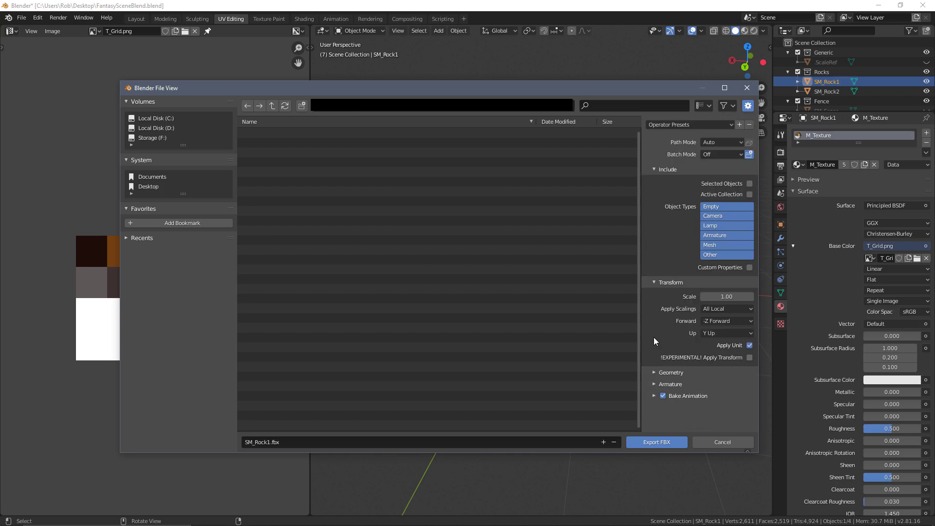
Step: Apply the Ue4 operator preset and export SM_Rock1 as FBX
click(698, 124)
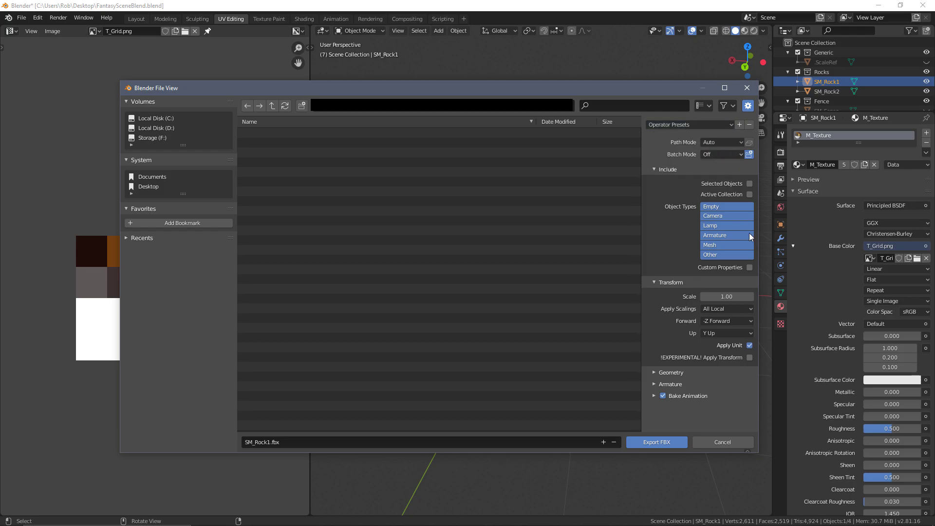
click(733, 123)
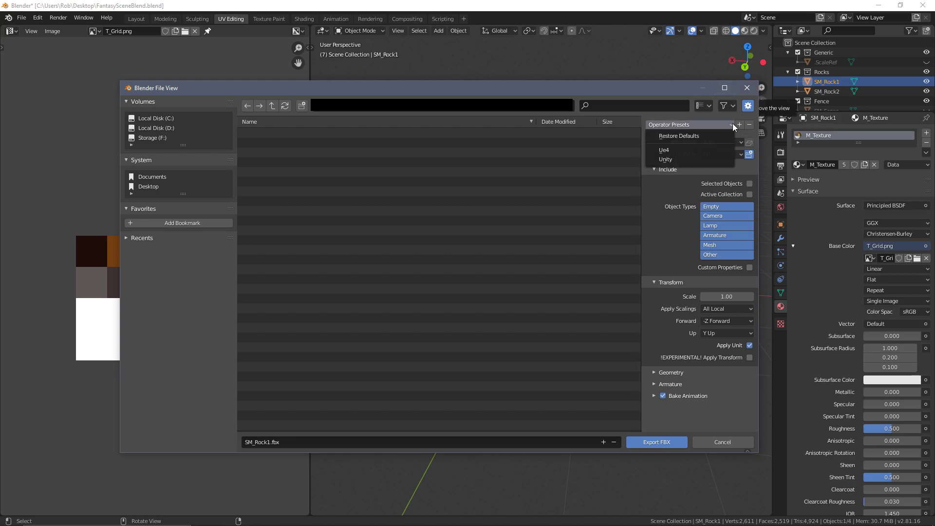
click(664, 151)
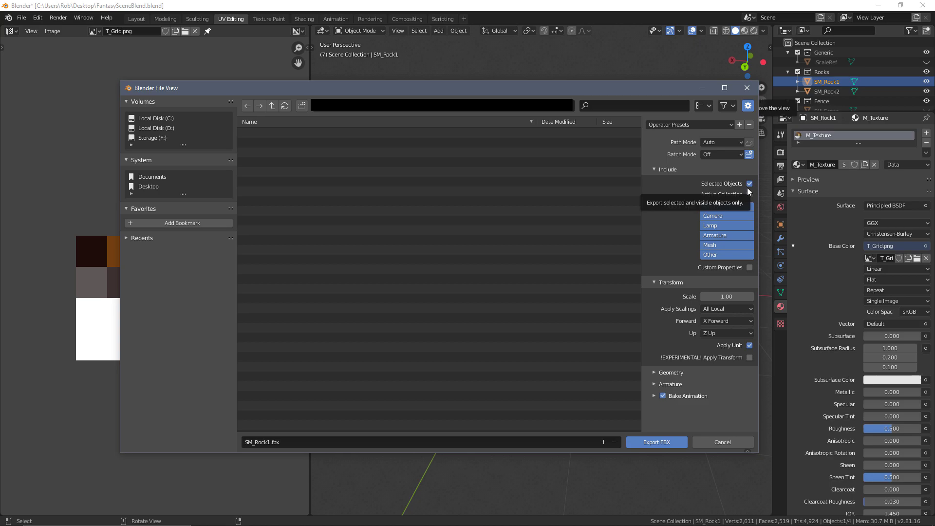
click(661, 438)
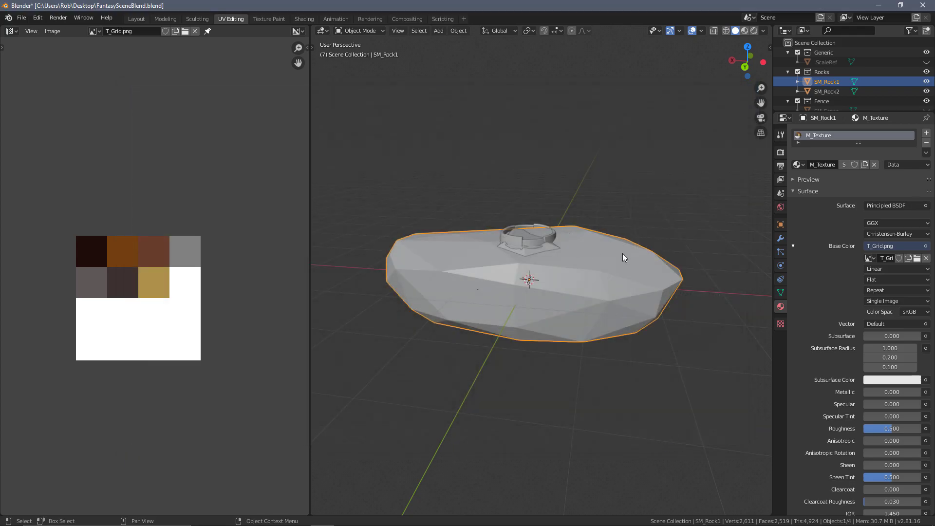
Step: Hide SM_Rock1 and start an FBX export of SM_Rock2 with the file name SM_Rock2.fbx
key(h)
click(581, 273)
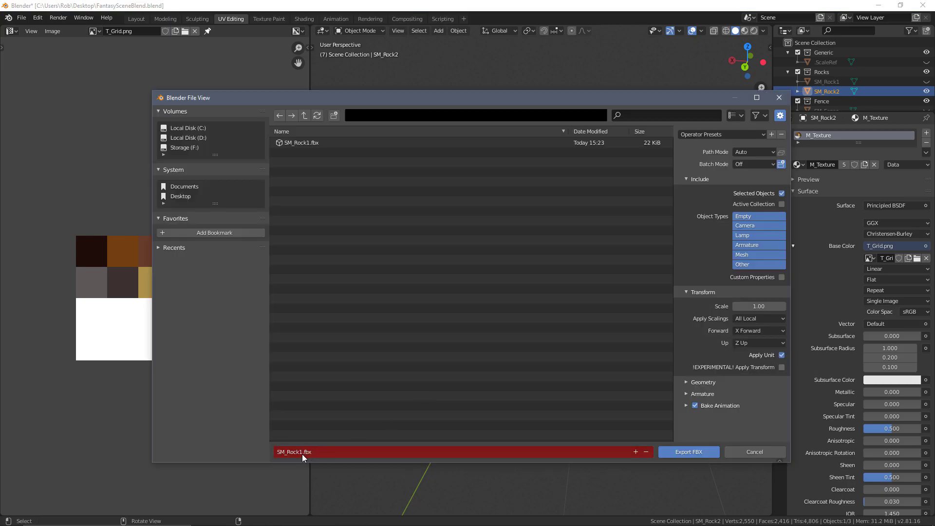
click(302, 452)
click(303, 452)
key(BackSpace)
text(2)
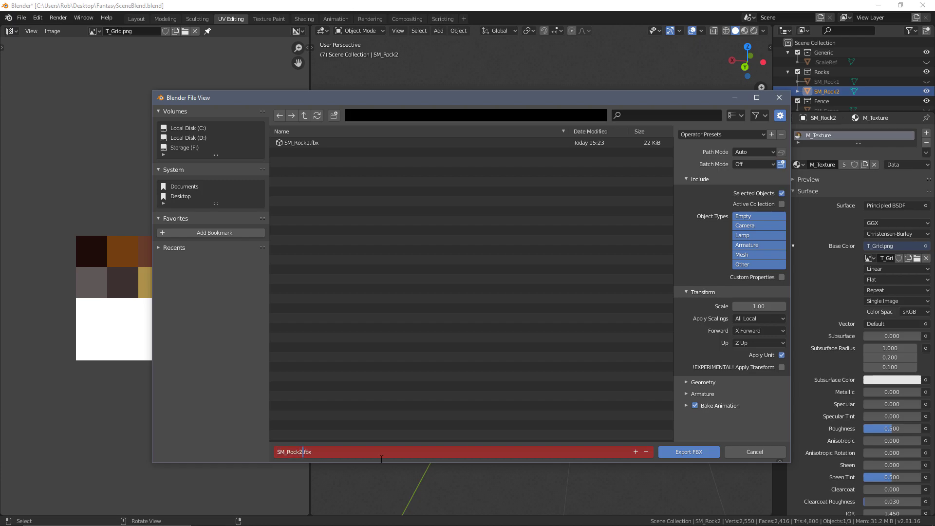
Step: Apply the Ue4 operator preset and export SM_Rock2 as FBX
click(704, 134)
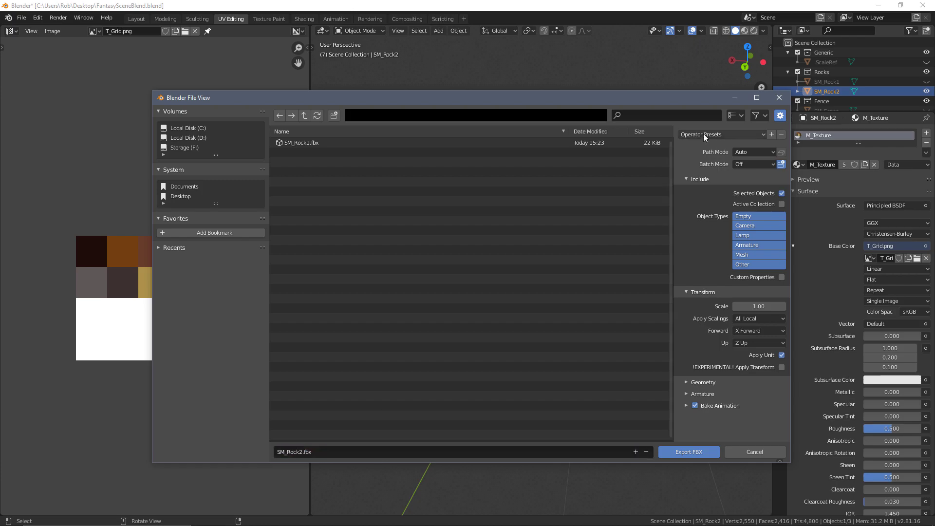
click(703, 134)
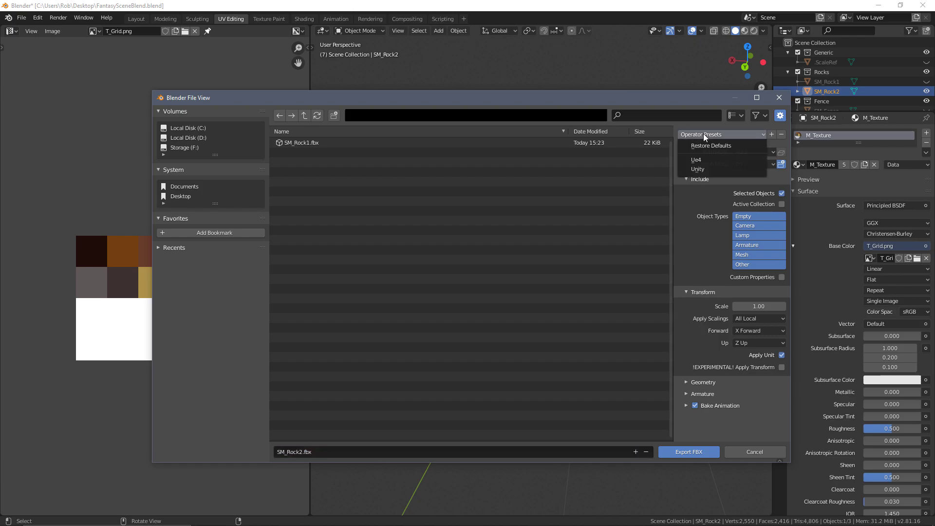
click(703, 161)
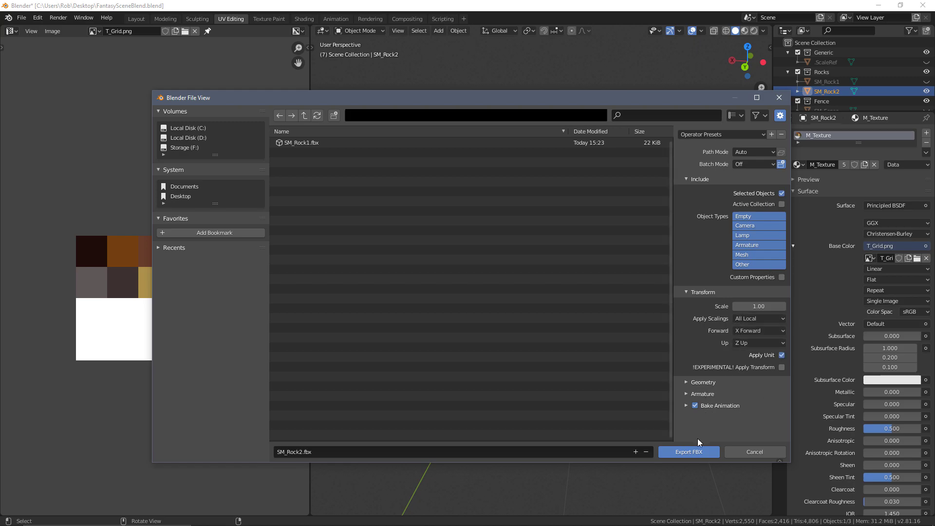
click(695, 451)
Step: Hide SM_Rock2, and make the SM_Fence object and the Post collection visible
key(Delete)
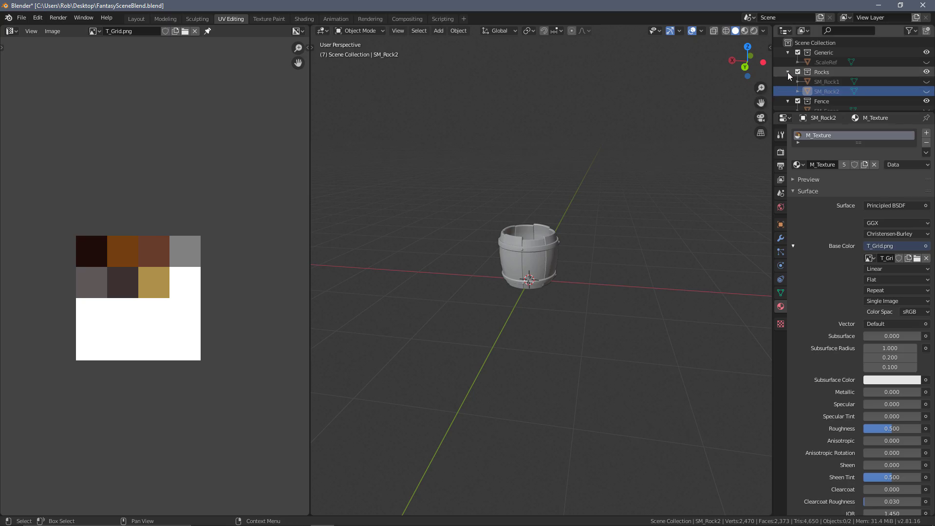
scroll(826, 82, down, 2)
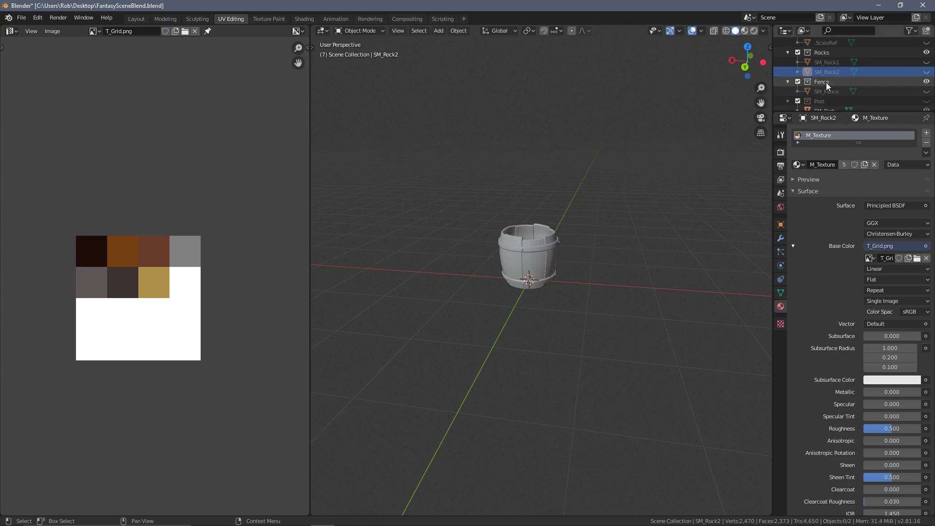
click(926, 91)
scroll(906, 95, down, 2)
scroll(896, 93, down, 1)
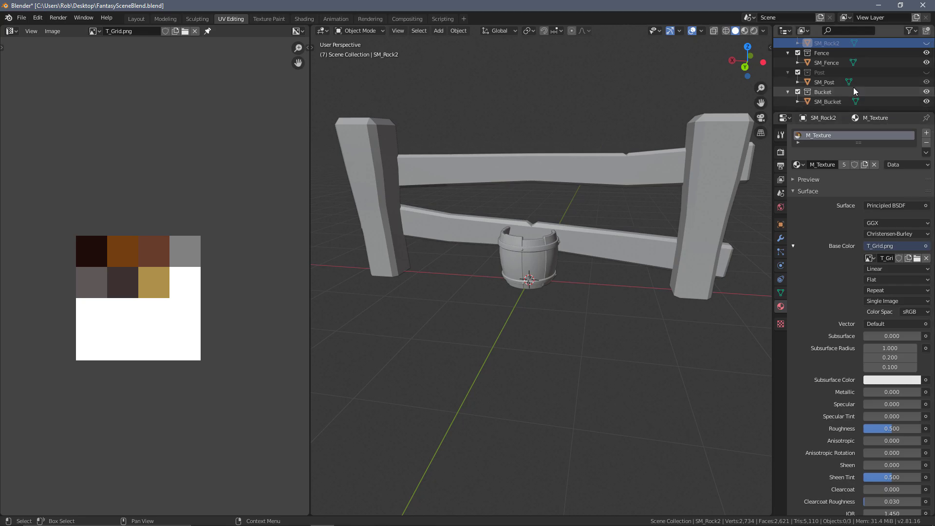
click(925, 72)
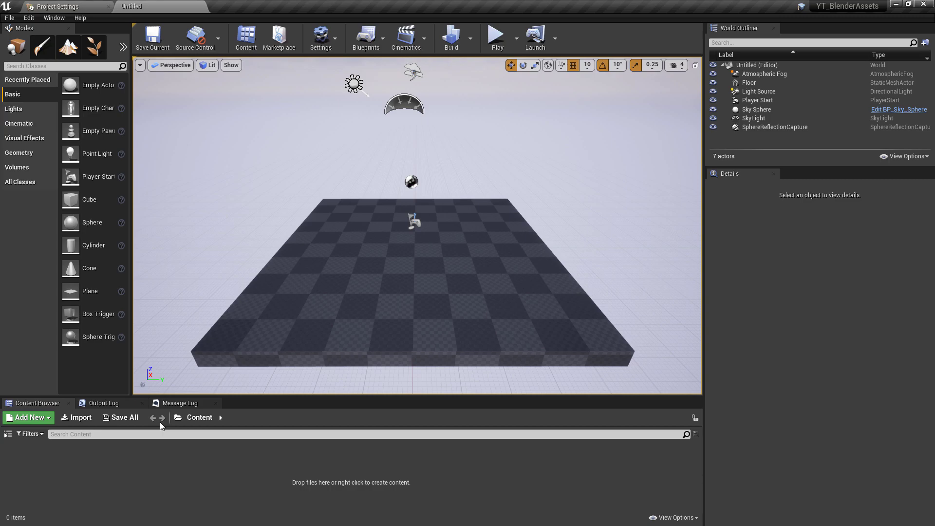
Step: Switch to Unreal Editor, show the folder tree and create an Assets folder under Content with a Materials subfolder
click(8, 434)
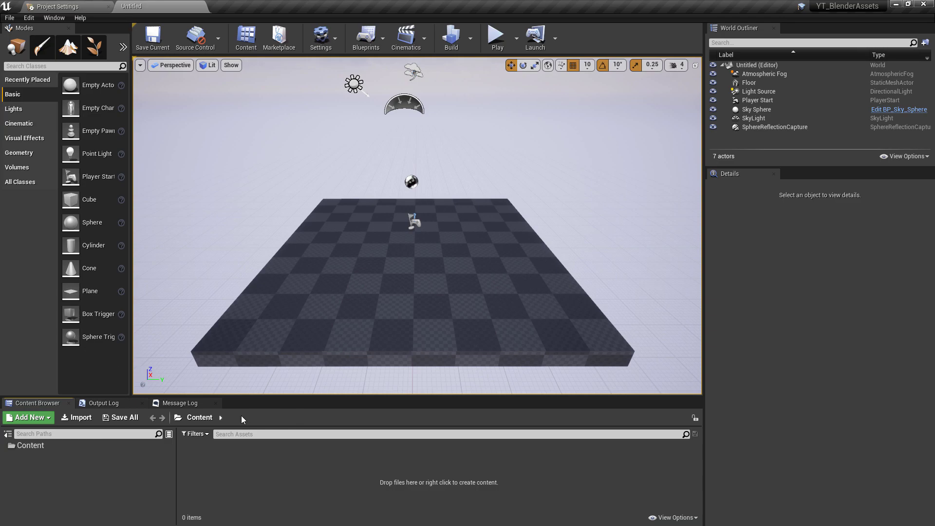
click(56, 445)
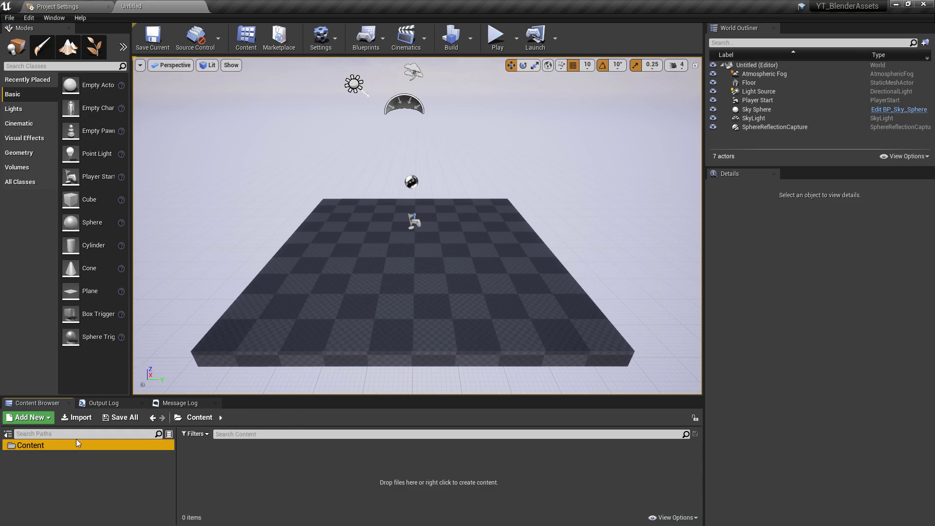
right_click(47, 445)
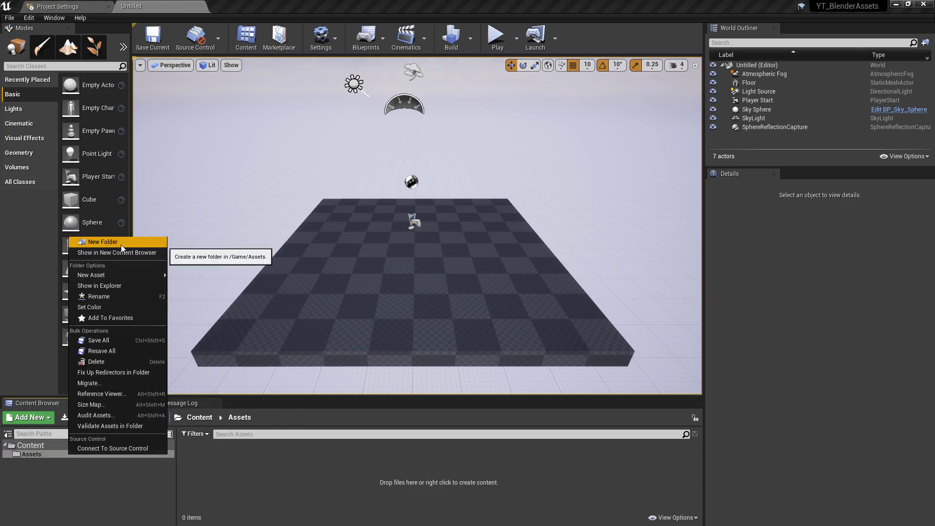
click(121, 247)
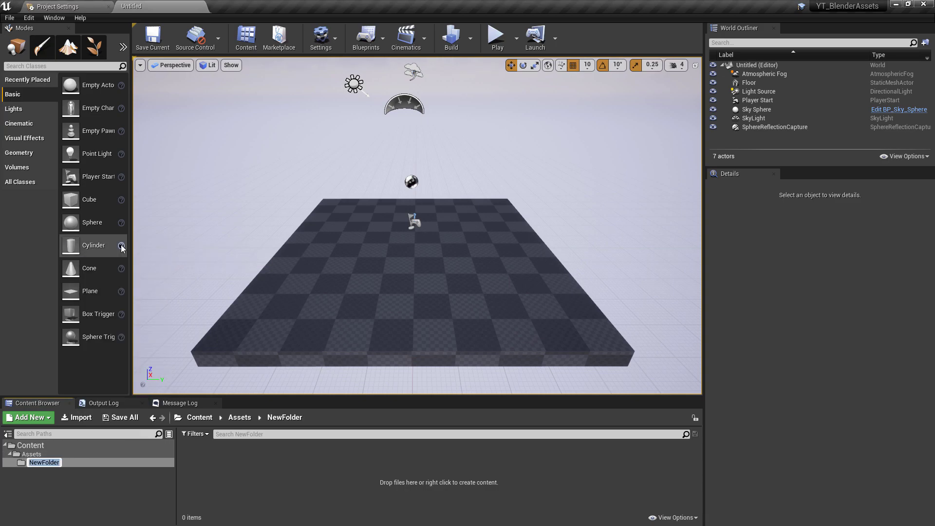
text(Materials)
key(Return)
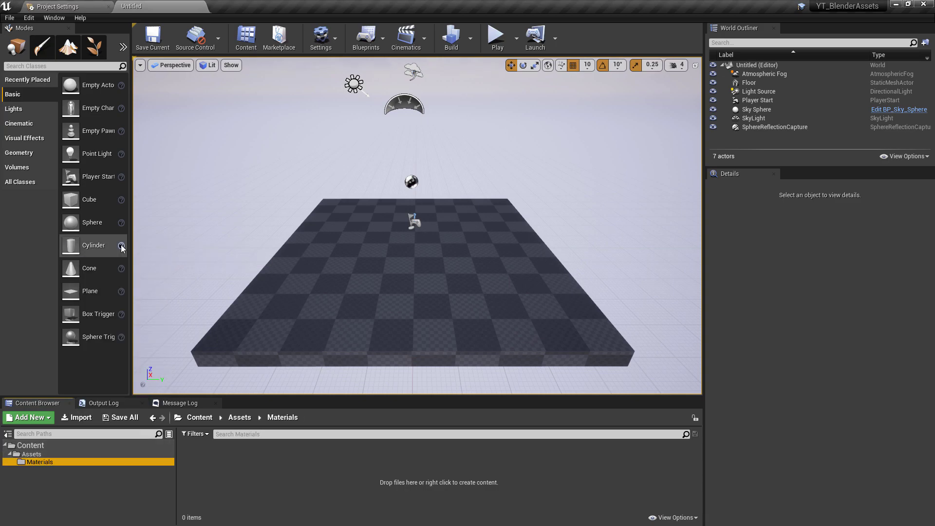
Step: Create a Meshes subfolder inside the Assets folder
right_click(42, 454)
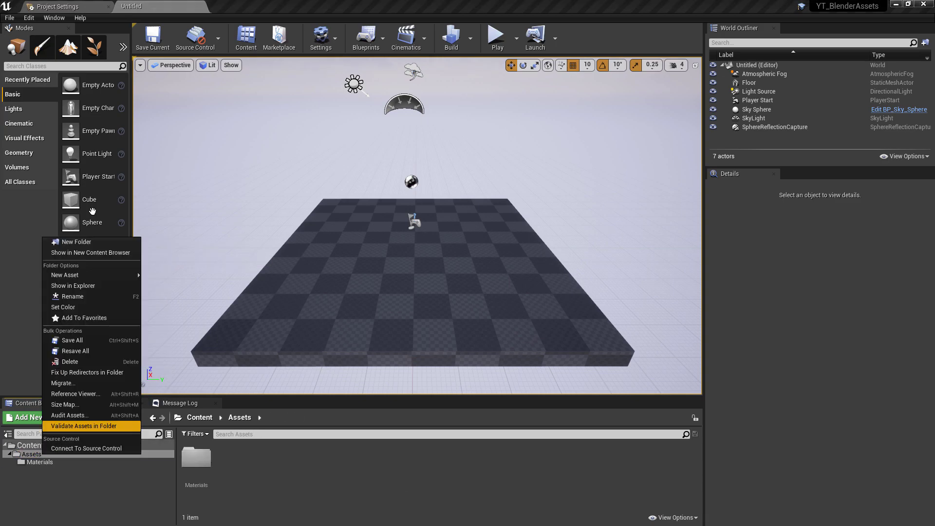
click(85, 245)
text(Meshes)
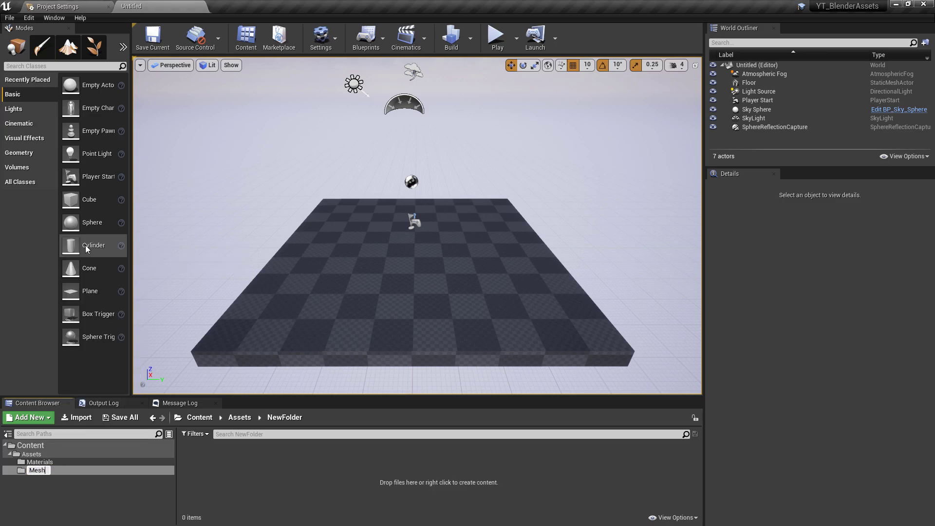
key(Return)
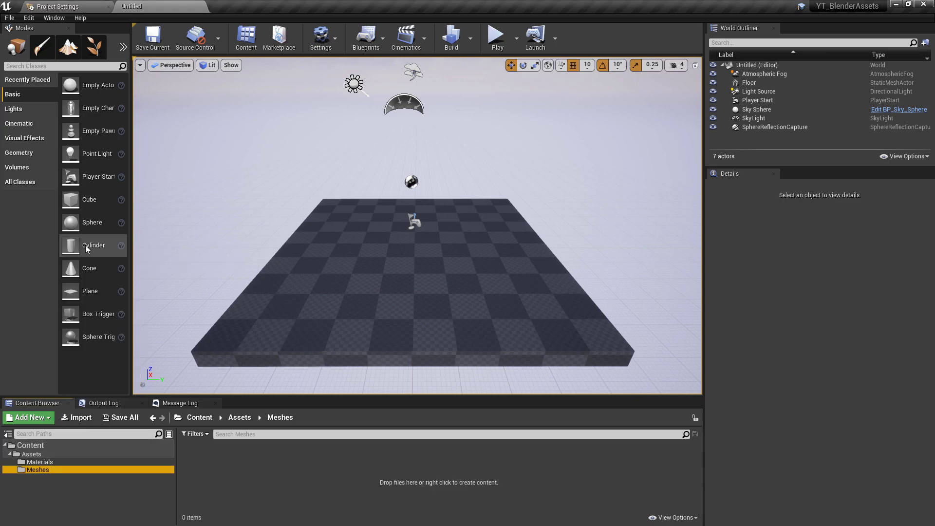
Step: Create a Textures subfolder inside the Assets folder and open the Meshes folder
right_click(41, 454)
click(65, 243)
text(Textures)
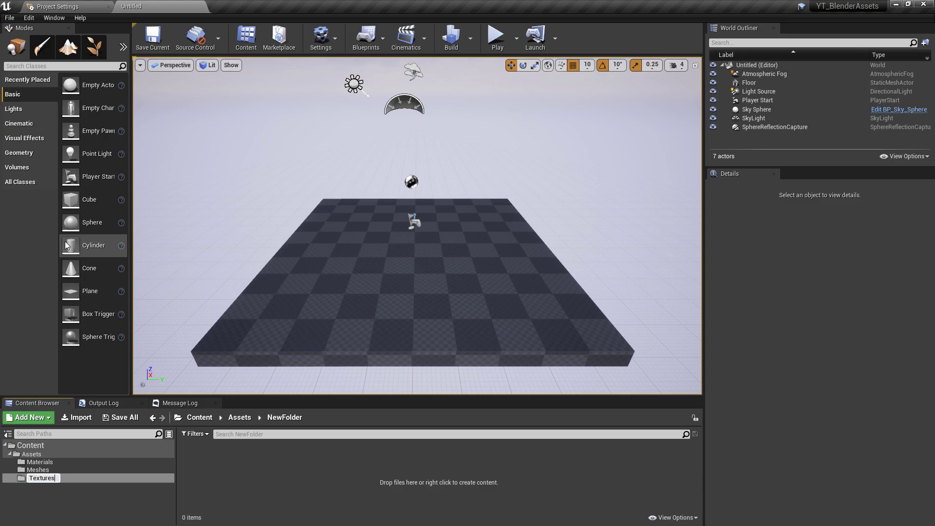
key(Return)
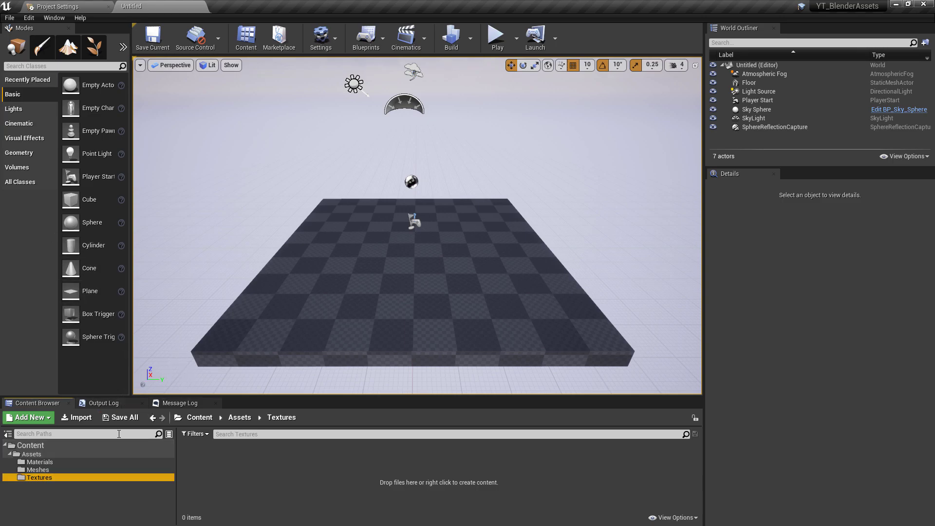
click(62, 469)
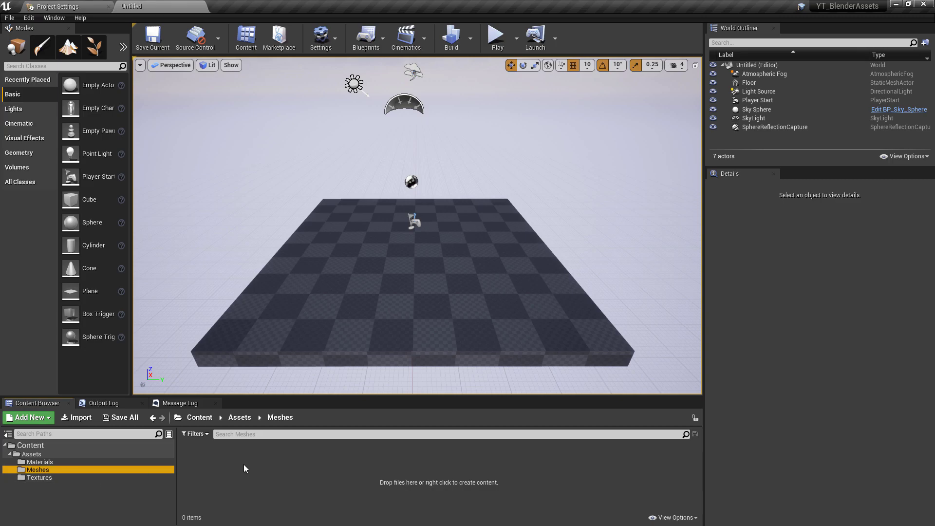
Step: Start importing the five SM_ meshes plus the T_Grid and T_GridMetRough textures from the Desktop into the Meshes folder
right_click(282, 471)
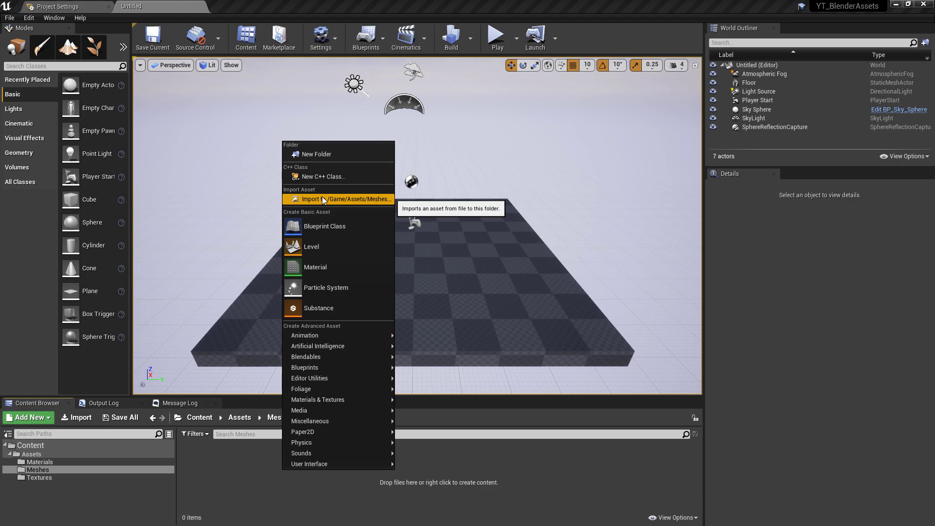
click(335, 199)
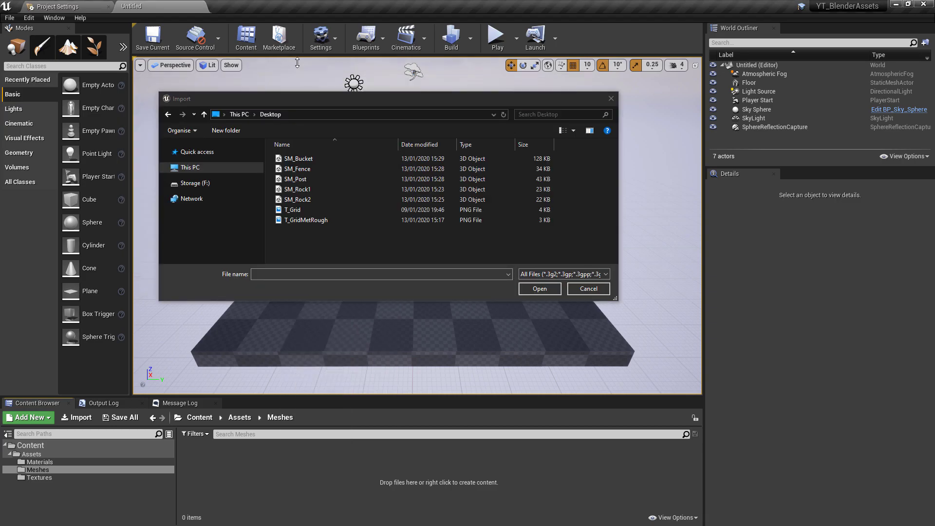
drag(394, 98, 396, 93)
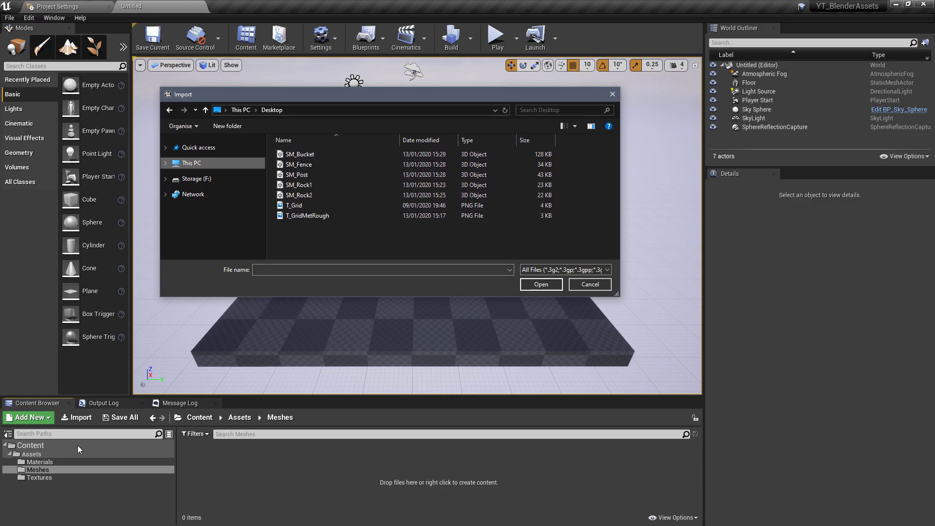
drag(338, 227, 307, 141)
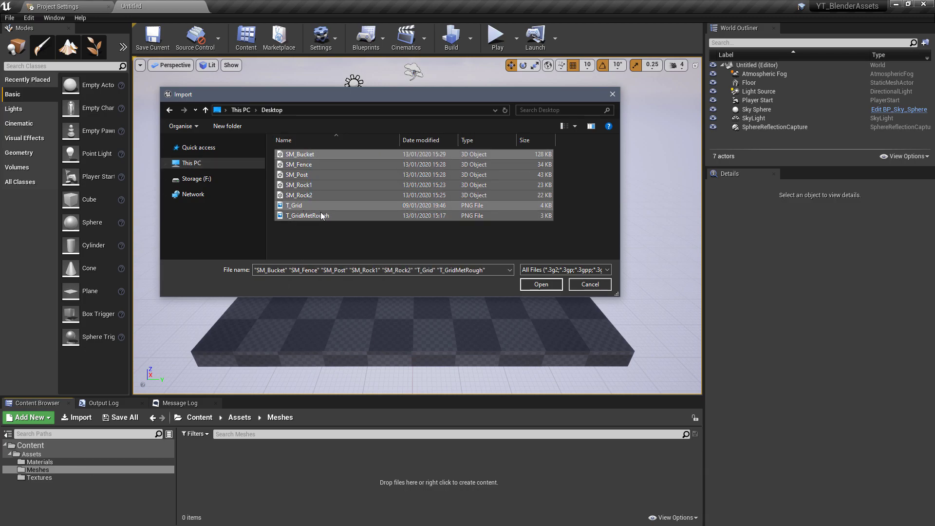
click(548, 285)
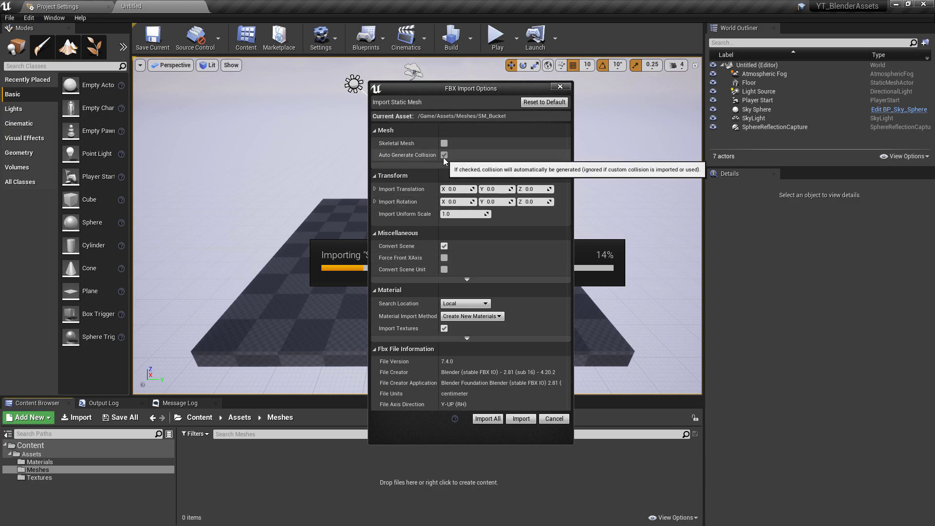
Step: Set the material import method to Do Not Create Material, import all files, and decline overwriting any existing assets
click(473, 318)
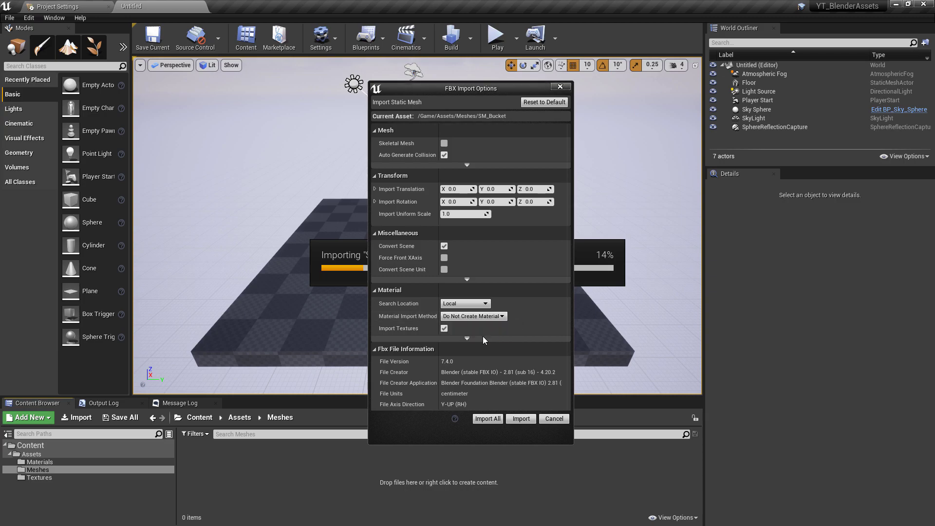
click(483, 336)
click(489, 418)
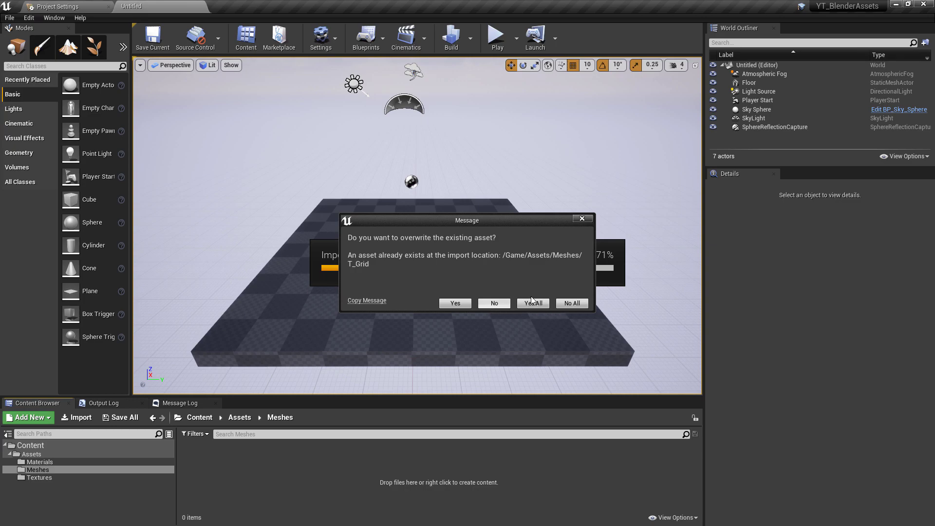
click(572, 303)
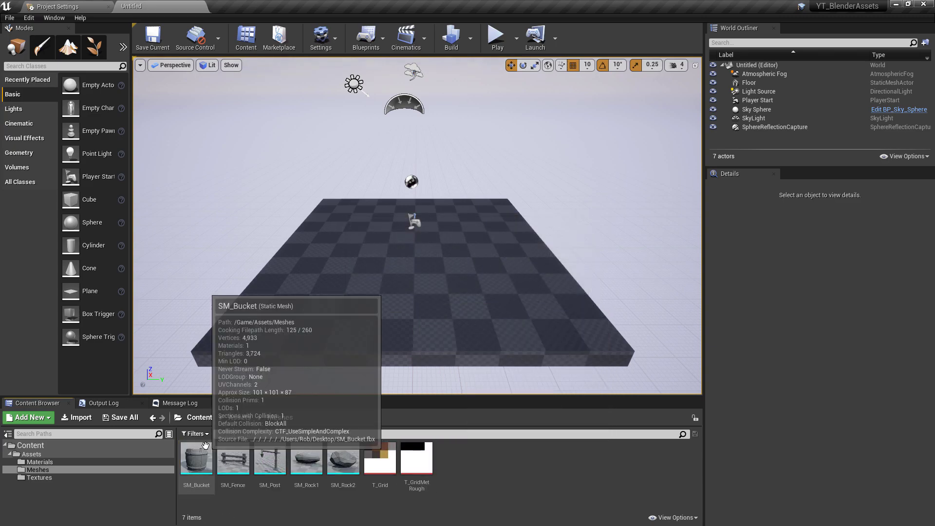
Step: Move the T_Grid and T_GridMetRough textures from the Meshes folder into the Textures folder
click(387, 465)
ctrl+click(415, 468)
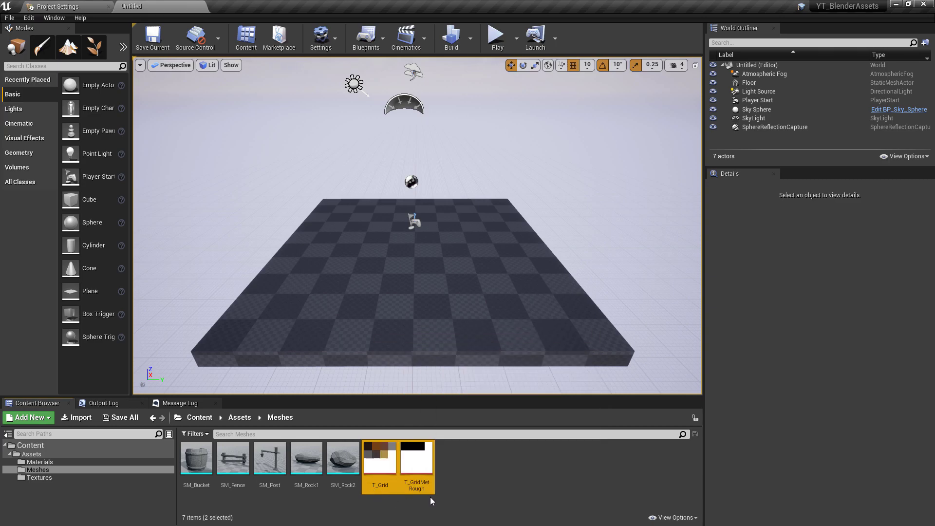
drag(415, 467, 51, 478)
click(83, 490)
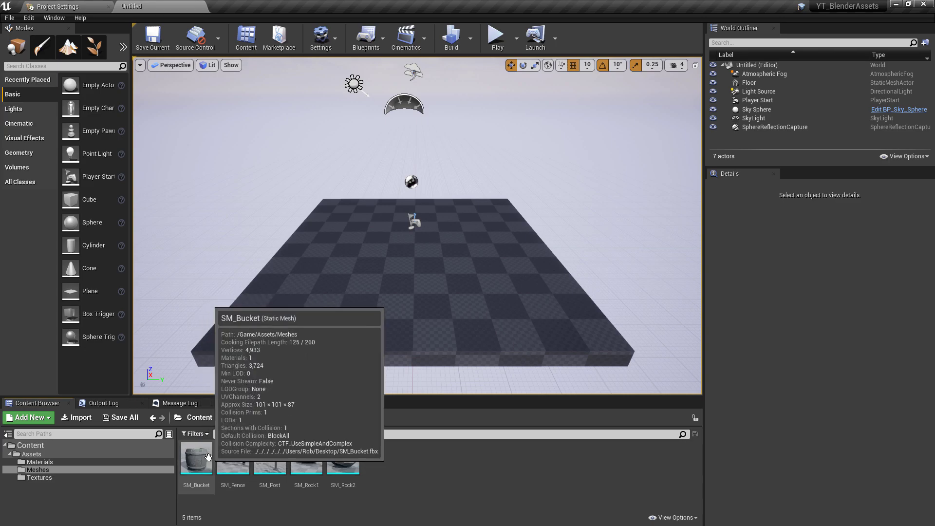
Step: Place the SM_Bucket mesh on the level floor, and undo a trial placement of SM_Fence beside it
drag(195, 455, 394, 275)
key(f)
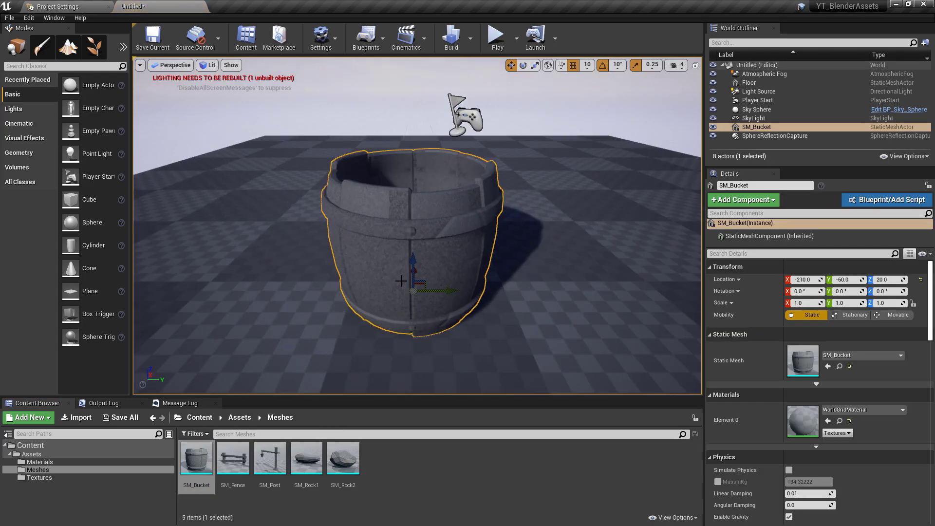
scroll(590, 270, down, 6)
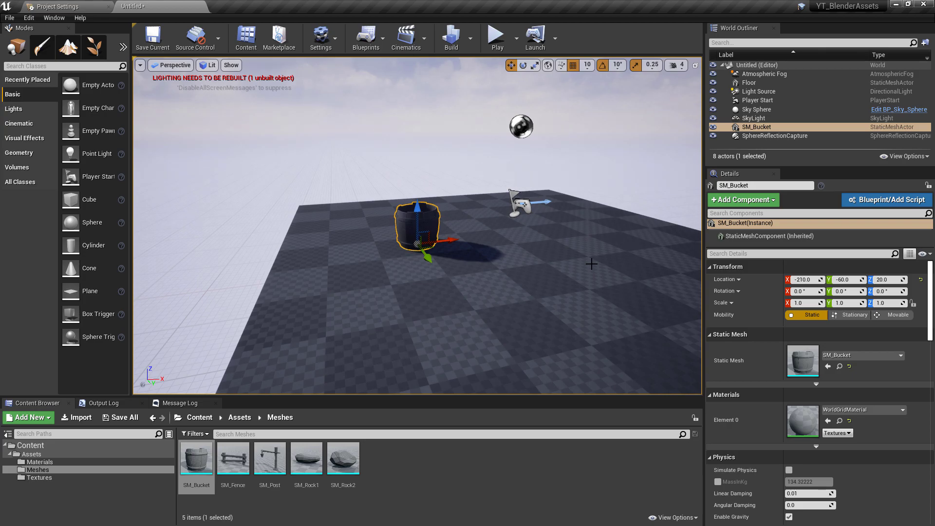
drag(232, 457, 484, 237)
key(ctrl+z)
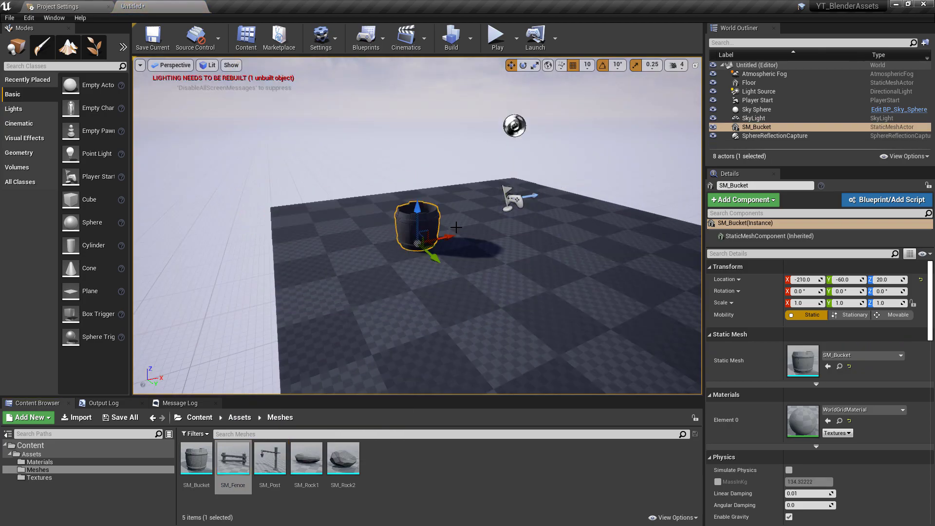
Step: Apply the T_Grid texture from the Textures folder to the bucket in the level
right_drag(474, 246, 575, 245)
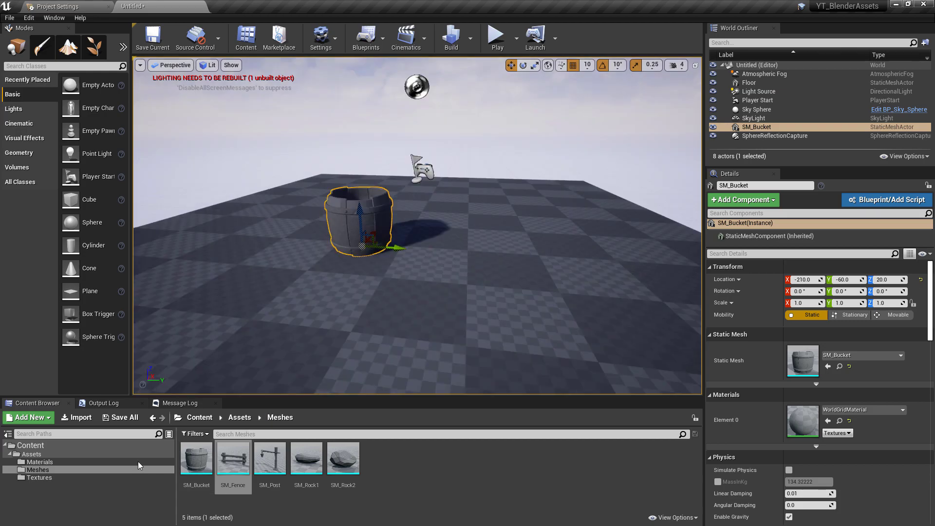
click(73, 478)
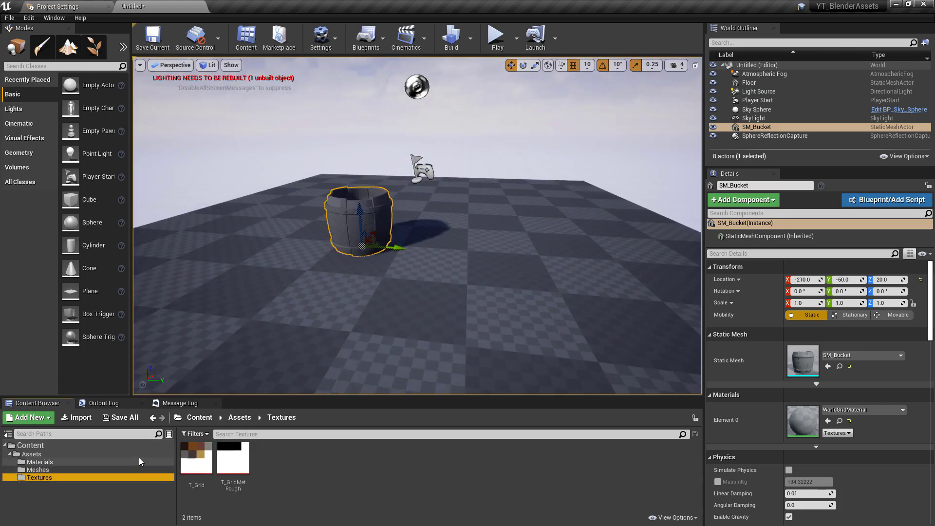
drag(196, 455, 346, 212)
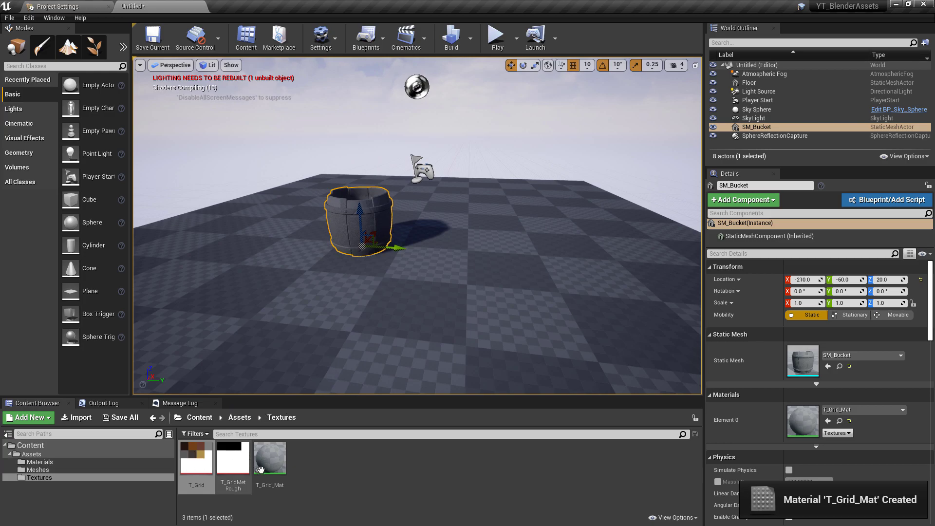
Step: Rename the bucket's generated material to M_Grid and move it into the Materials folder
click(280, 466)
key(F2)
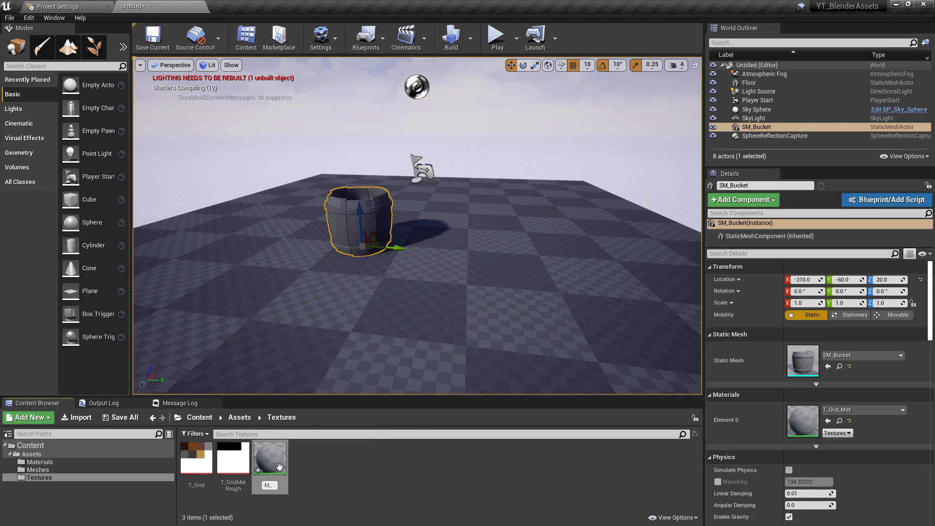
key(Return)
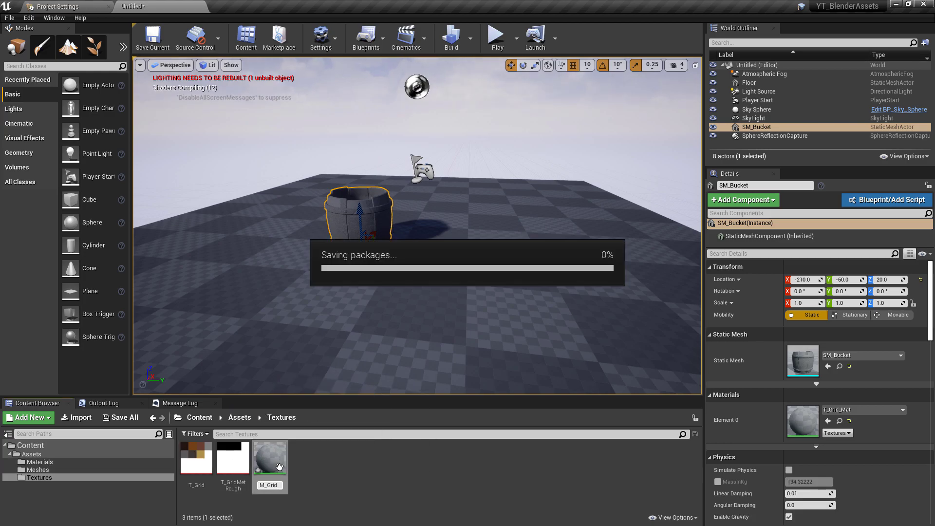
drag(196, 461, 72, 463)
click(109, 477)
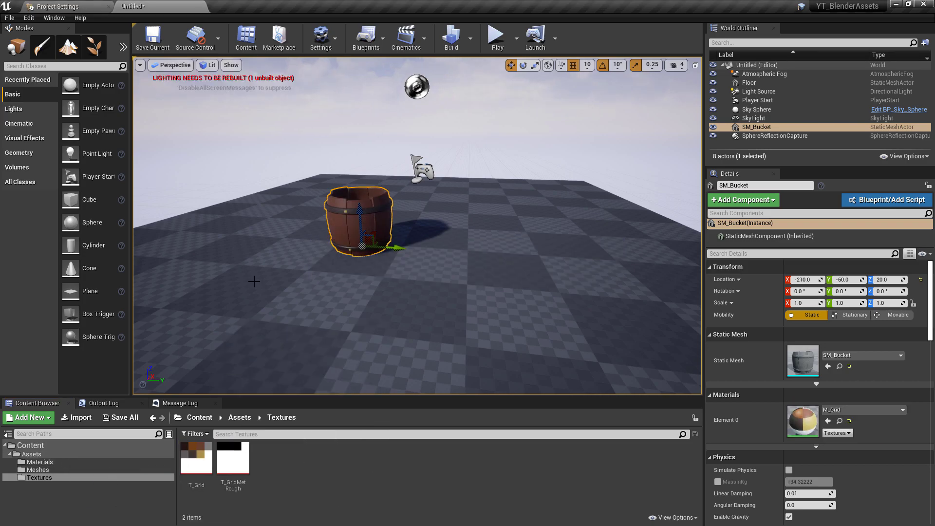
Step: Open the M_Grid material from the Materials folder, and examine the textured bucket up close in the level
click(39, 462)
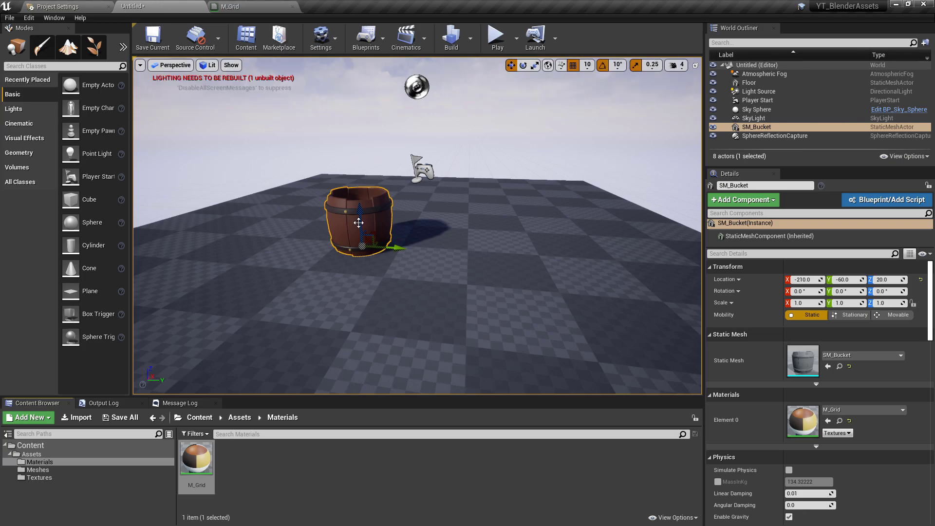
key(f)
right_drag(413, 213, 413, 181)
scroll(413, 213, up, 3)
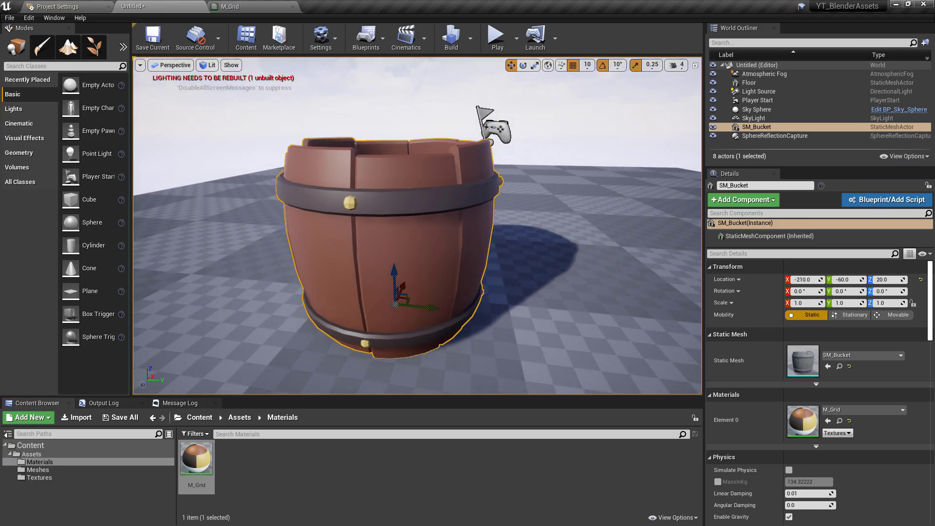
alt+drag(488, 207, 585, 200)
alt+drag(453, 204, 458, 202)
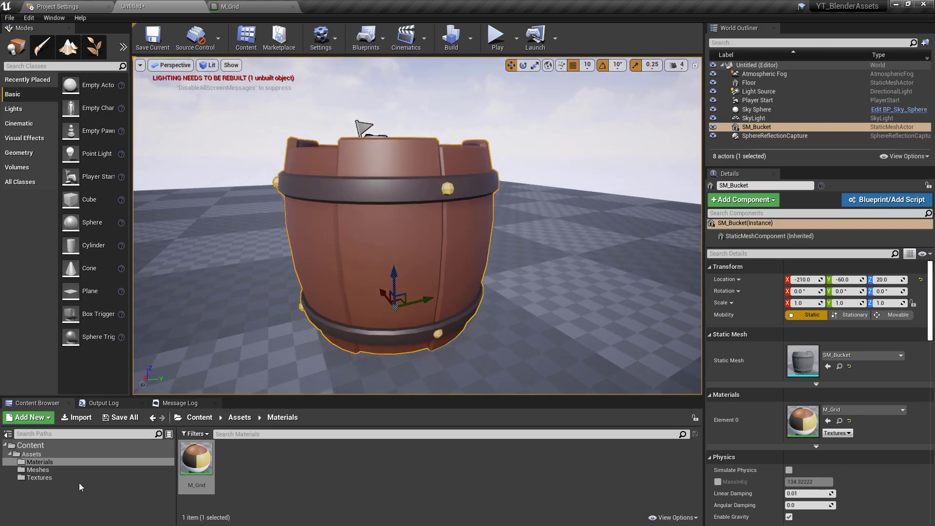
Step: Add T_GridMetRough as a texture sample in the M_Grid graph and align it below the existing texture sample
click(39, 478)
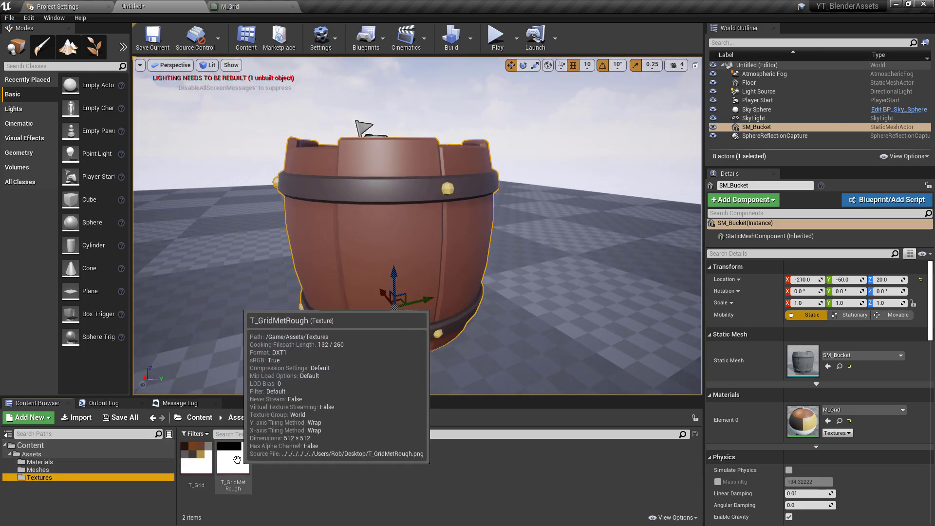
drag(237, 460, 195, 205)
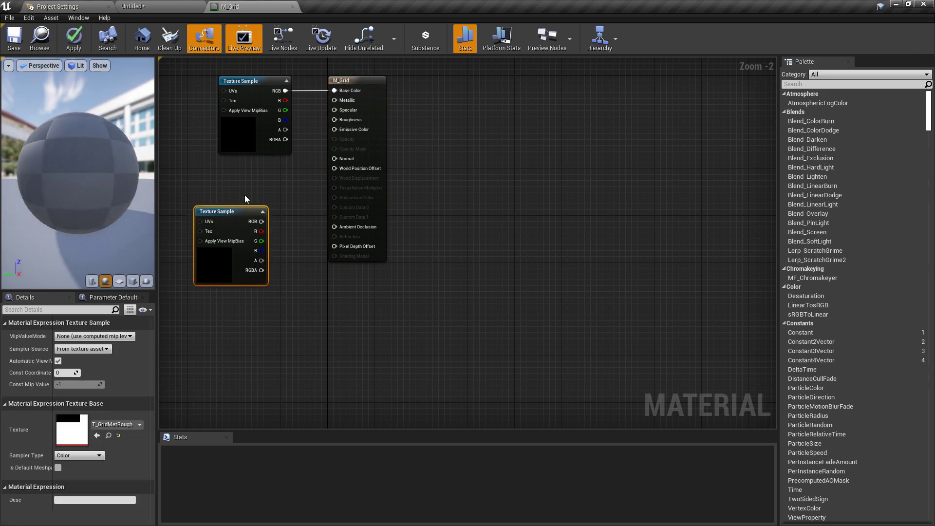
right_drag(259, 146, 411, 162)
drag(412, 162, 310, 162)
drag(363, 273, 298, 259)
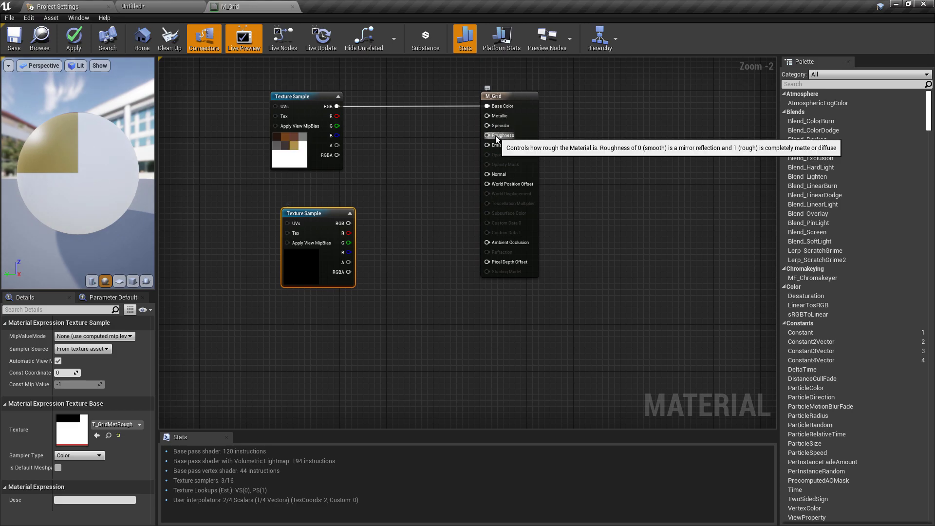
scroll(487, 161, up, 2)
right_drag(537, 192, 579, 159)
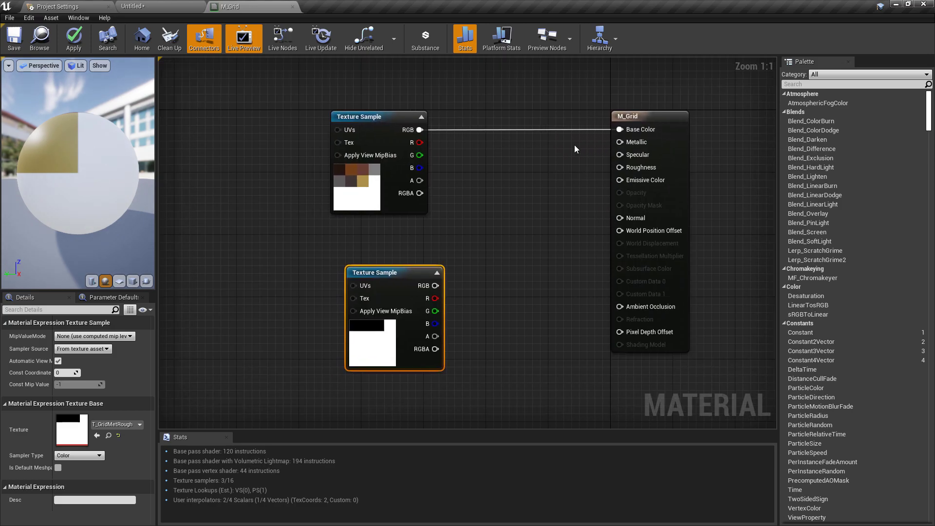
drag(407, 320, 399, 320)
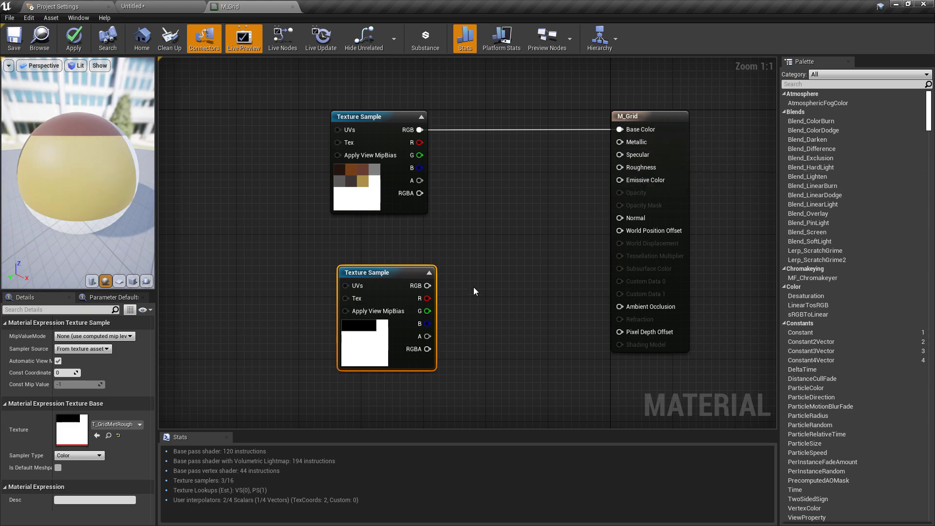
drag(396, 335, 389, 334)
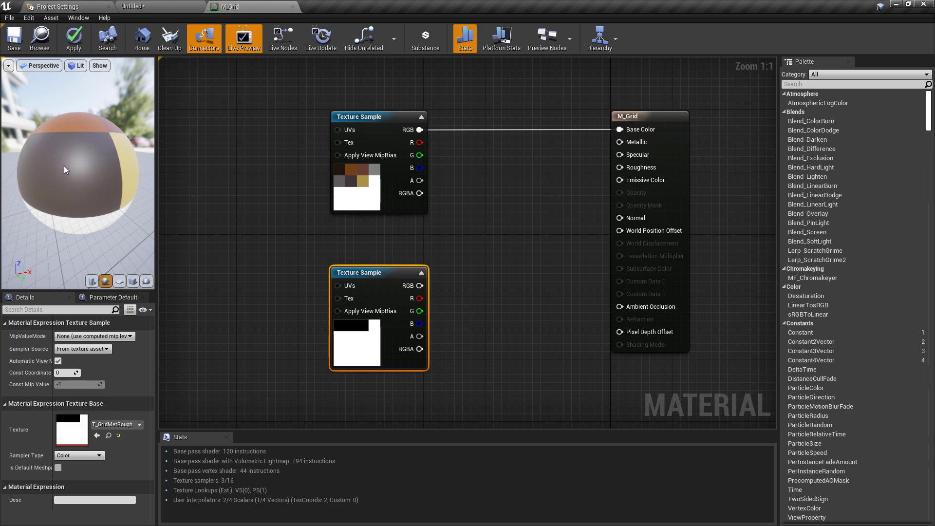
Step: Connect the T_GridMetRough sample's RGB output to M_Grid's Metallic input and check the effect on the preview sphere
drag(73, 182, 73, 183)
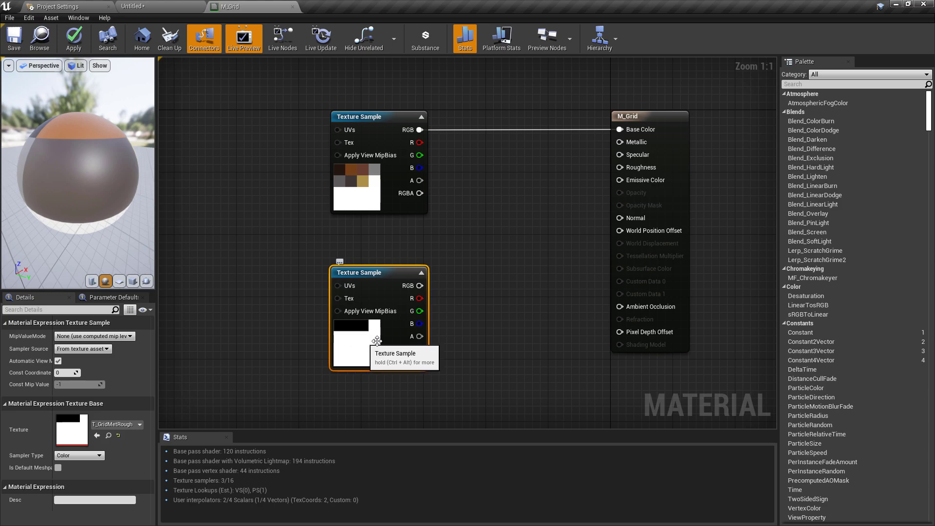
drag(419, 285, 620, 142)
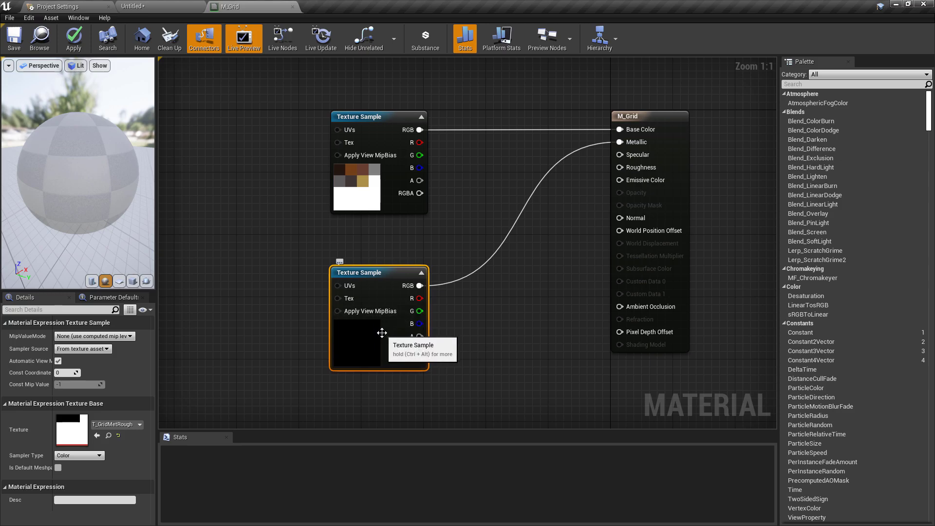
mouse_move(100, 144)
mouse_down()
mouse_move(51, 159)
mouse_move(73, 167)
mouse_move(99, 137)
mouse_up()
scroll(90, 149, up, 3)
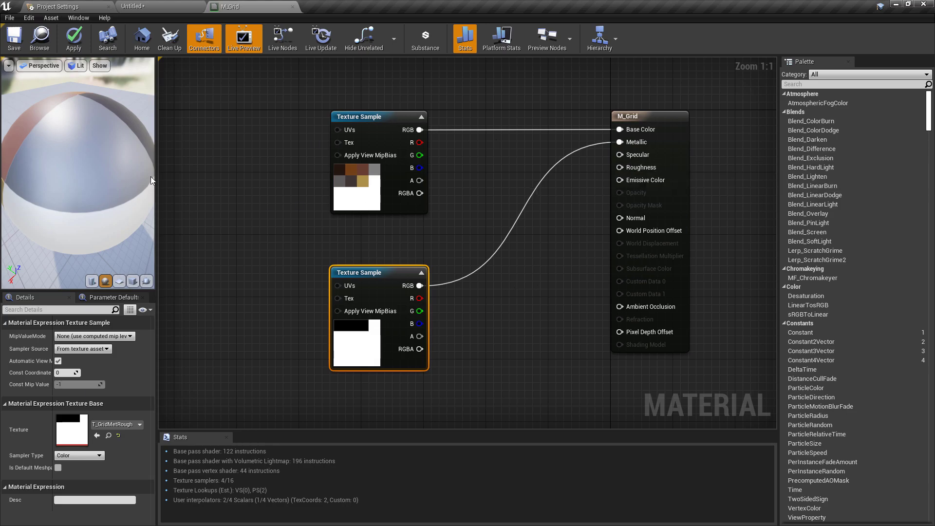
drag(151, 178, 142, 178)
scroll(151, 178, down, 5)
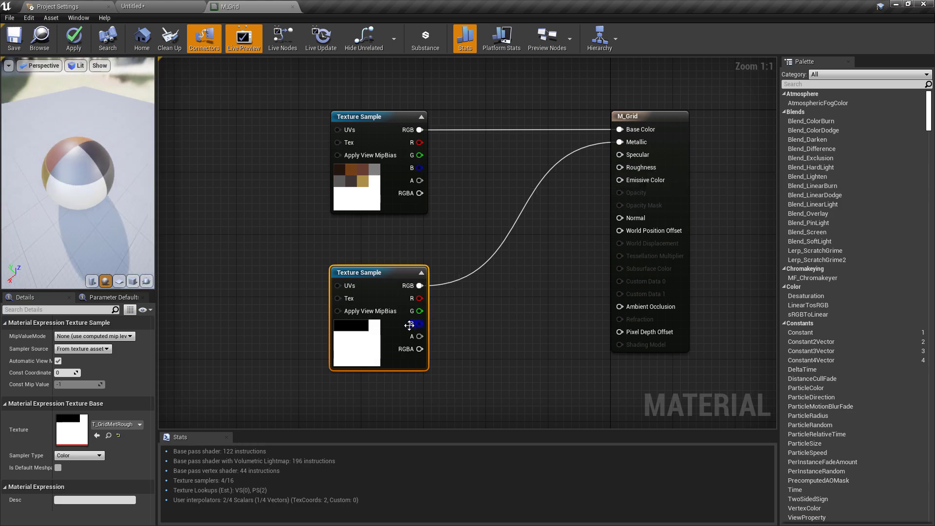
Step: Try connecting the T_GridMetRough sample's RGB output to Roughness, examine the preview sphere, and break that connection
drag(419, 285, 620, 167)
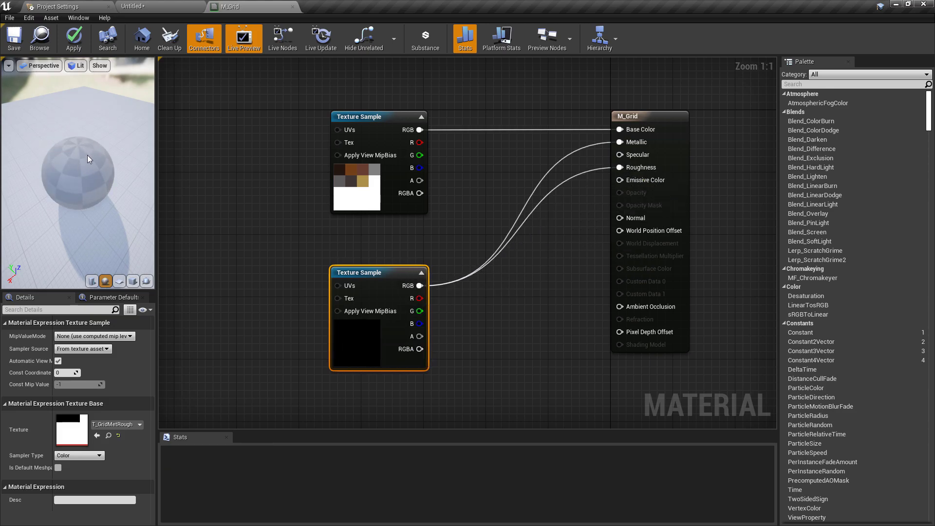
drag(82, 170, 46, 186)
scroll(104, 174, down, 3)
scroll(107, 173, up, 8)
drag(106, 173, 146, 229)
alt+click(620, 168)
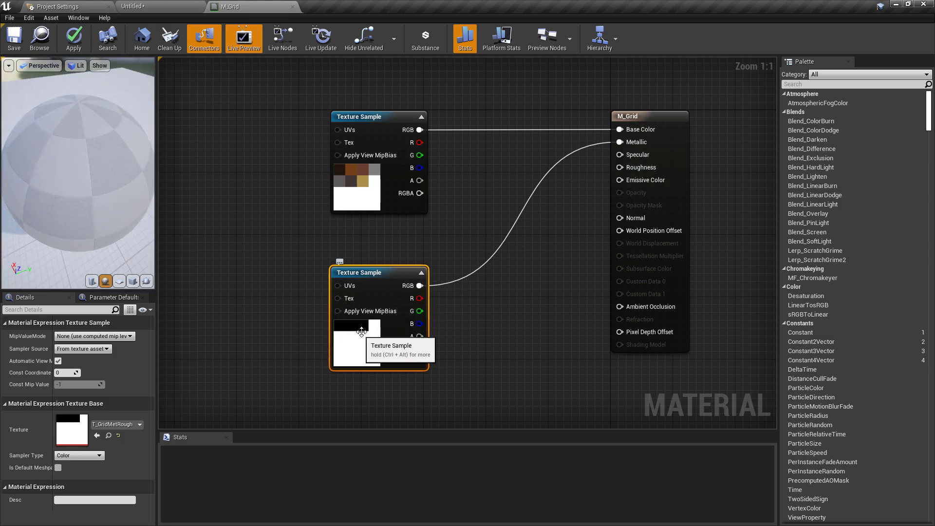
click(436, 314)
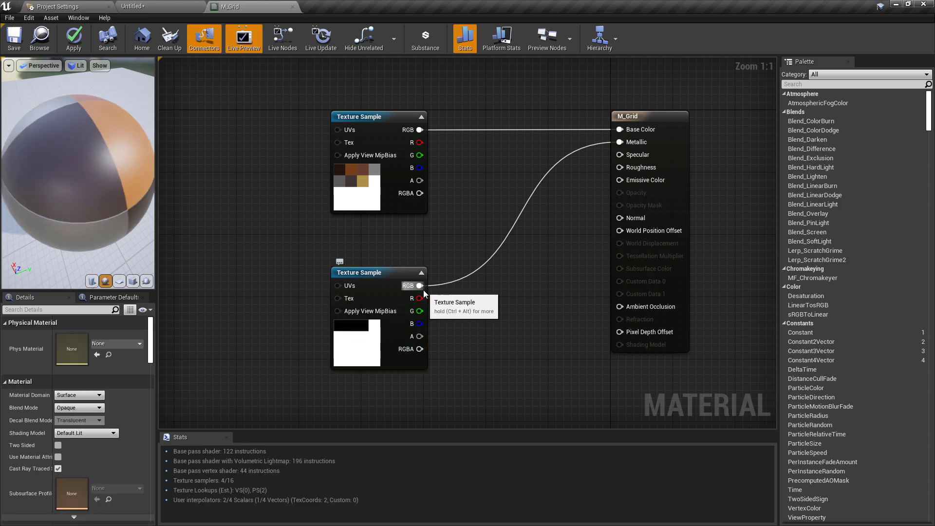
Step: Add a OneMinus node off the T_GridMetRough sample's RGB output, align it beside the sample, and connect its output to M_Grid's Roughness
drag(420, 286, 466, 291)
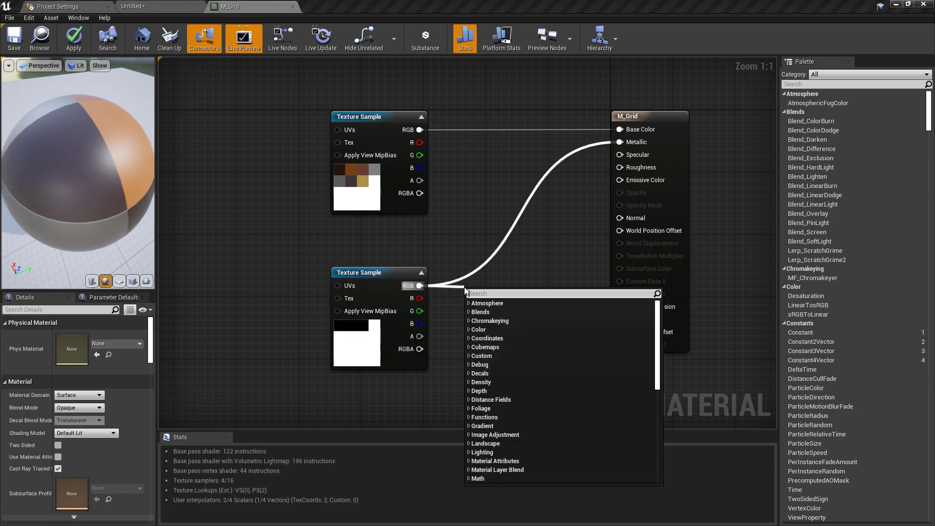
text(onem)
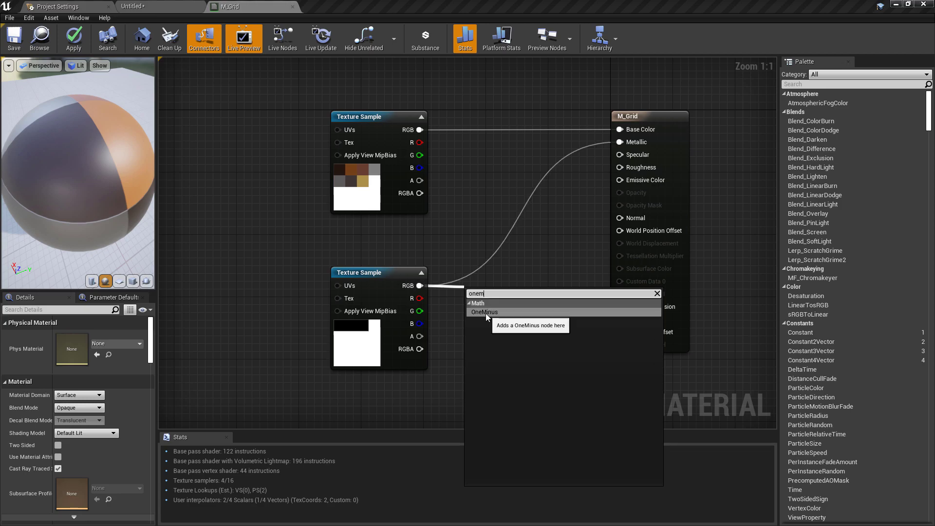
click(485, 313)
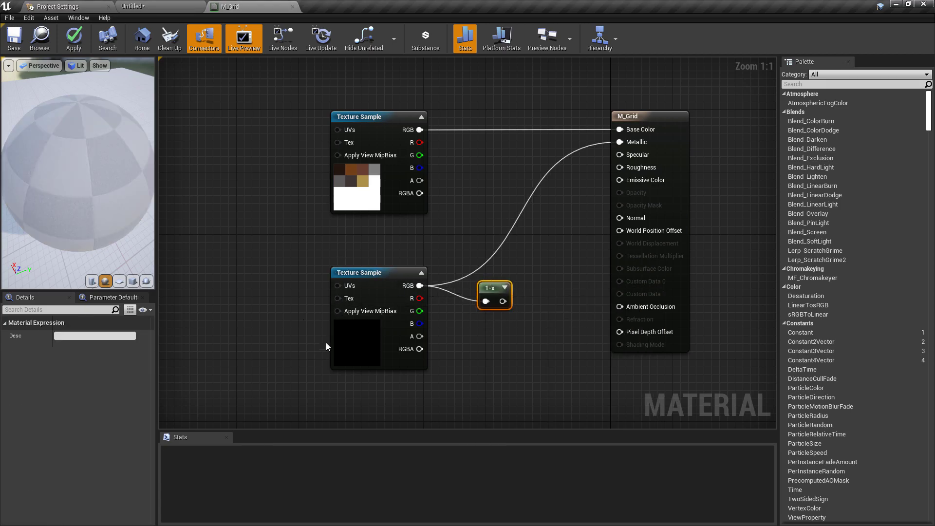
drag(501, 289, 524, 275)
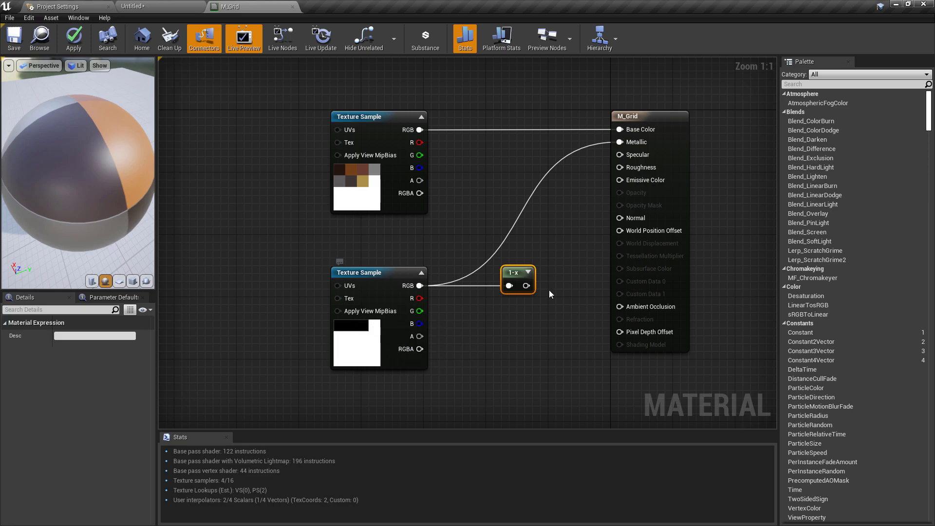
drag(538, 275, 619, 167)
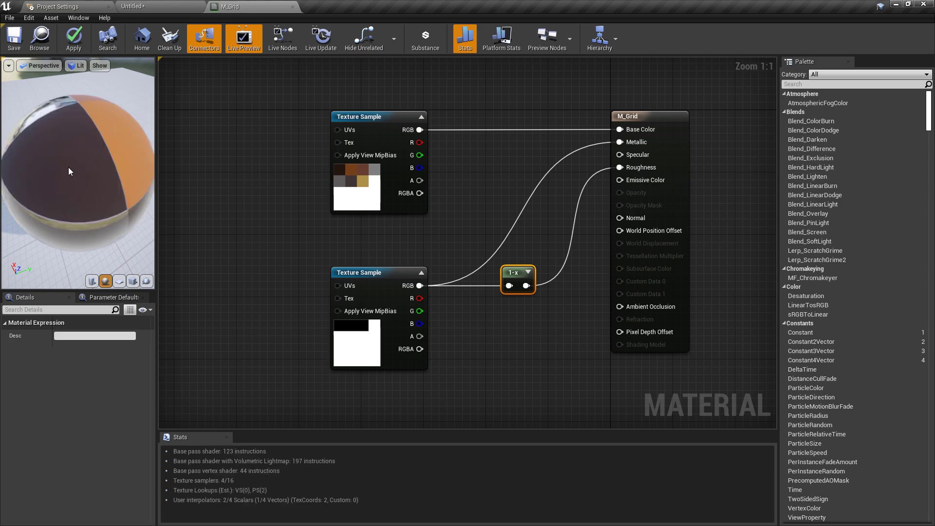
Step: Inspect the inverted roughness on the preview sphere from several sides, then apply and save the M_Grid material
drag(50, 160, 141, 146)
drag(190, 141, 122, 143)
mouse_move(122, 142)
mouse_down()
mouse_move(97, 154)
mouse_move(122, 122)
mouse_move(133, 149)
mouse_up()
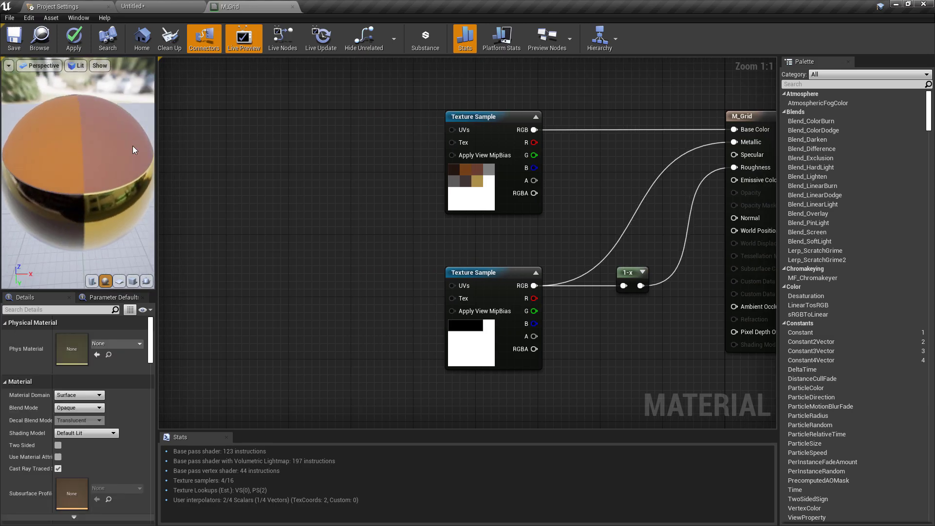
click(74, 39)
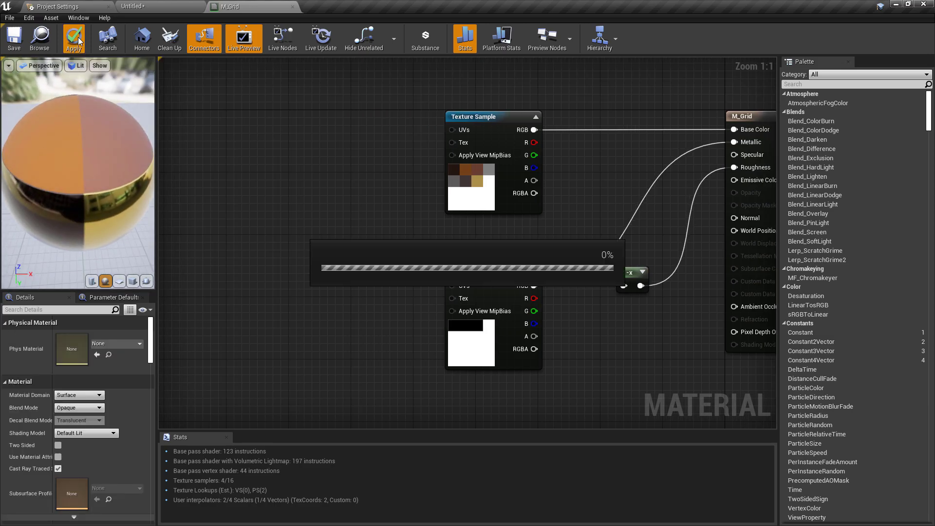
click(14, 41)
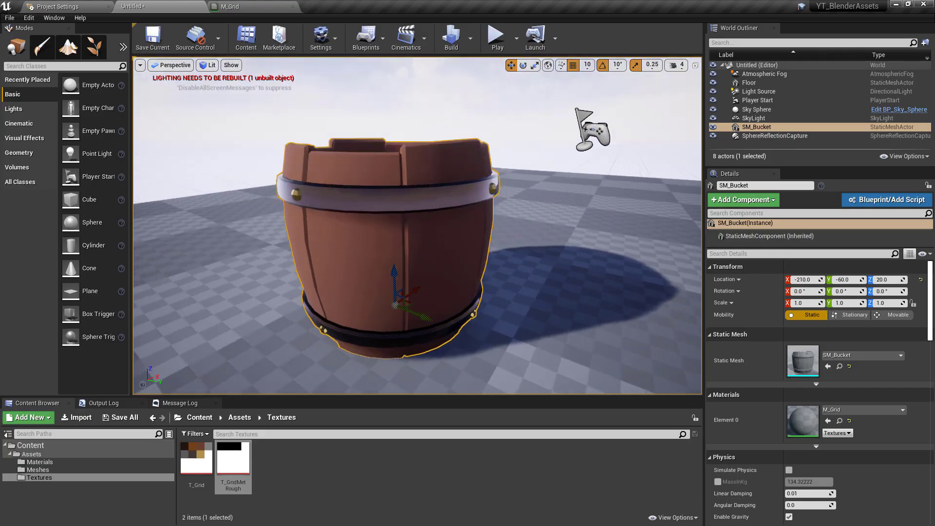
Step: Return to the level and examine the bucket's wood and metal bands from different angles and distances
mouse_move(558, 253)
alt+mouse_down()
mouse_move(404, 243)
mouse_move(463, 233)
mouse_move(558, 253)
alt+mouse_up()
right_drag(558, 252, 557, 252)
alt+drag(390, 244, 456, 222)
scroll(455, 245, down, 5)
scroll(462, 232, up, 5)
right_drag(461, 263, 462, 263)
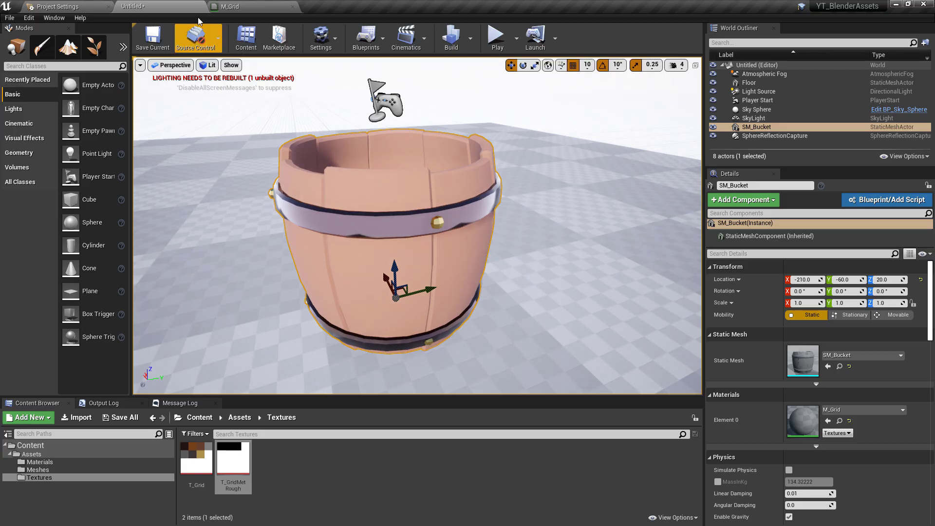
Step: Find the auto exposure options in the Project Settings, disable Auto Exposure in the Rendering defaults, and return to the level
click(64, 6)
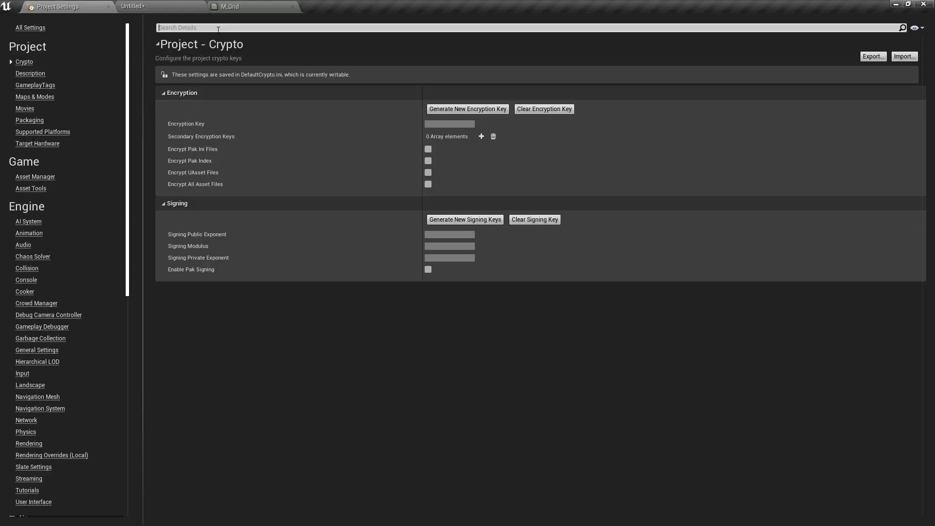
text(autoex)
click(428, 84)
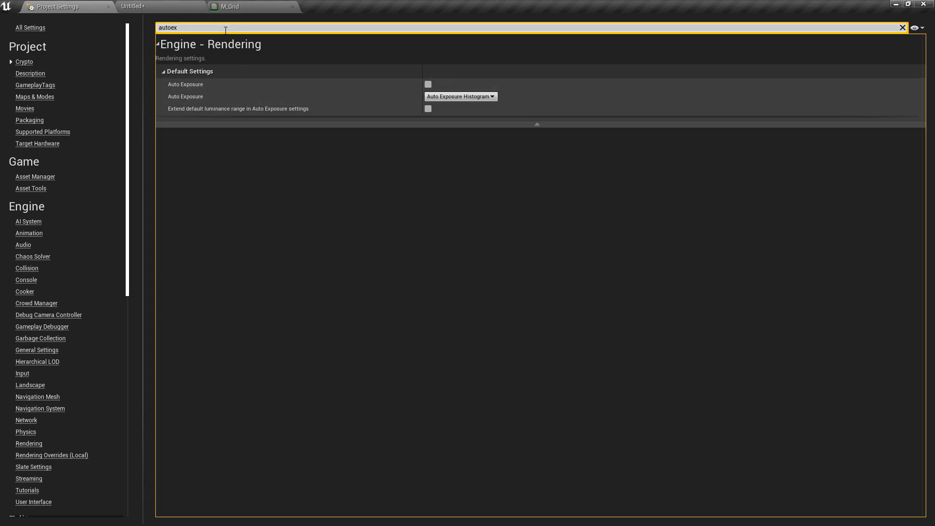
key(ctrl+s)
click(741, 103)
click(160, 5)
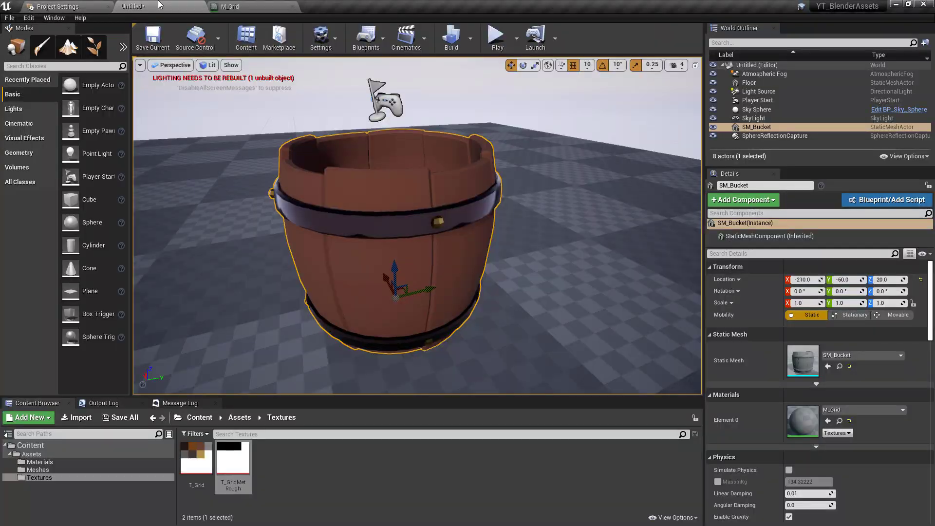
Step: Examine the bucket's shading in the level from several angles and distances with auto exposure off
scroll(507, 207, down, 3)
scroll(508, 206, up, 3)
alt+drag(508, 207, 417, 138)
alt+drag(412, 197, 421, 220)
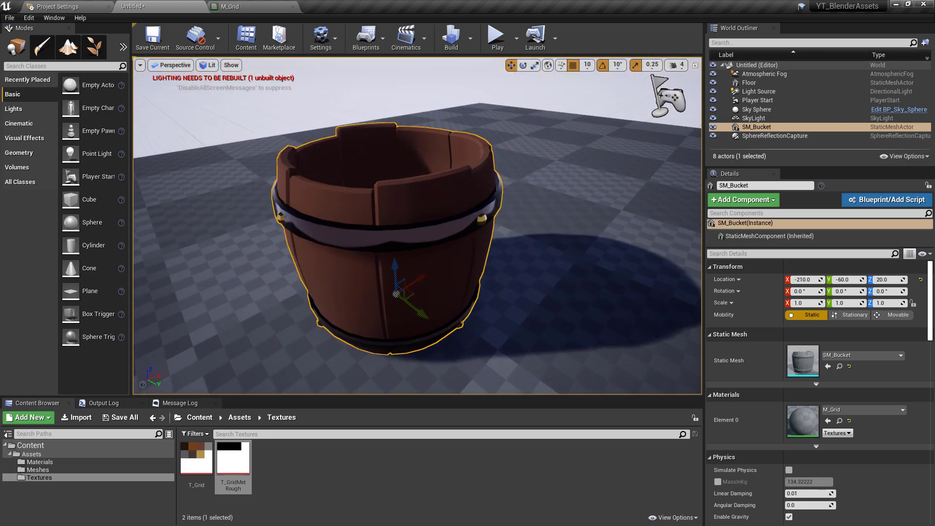
alt+drag(633, 227, 615, 226)
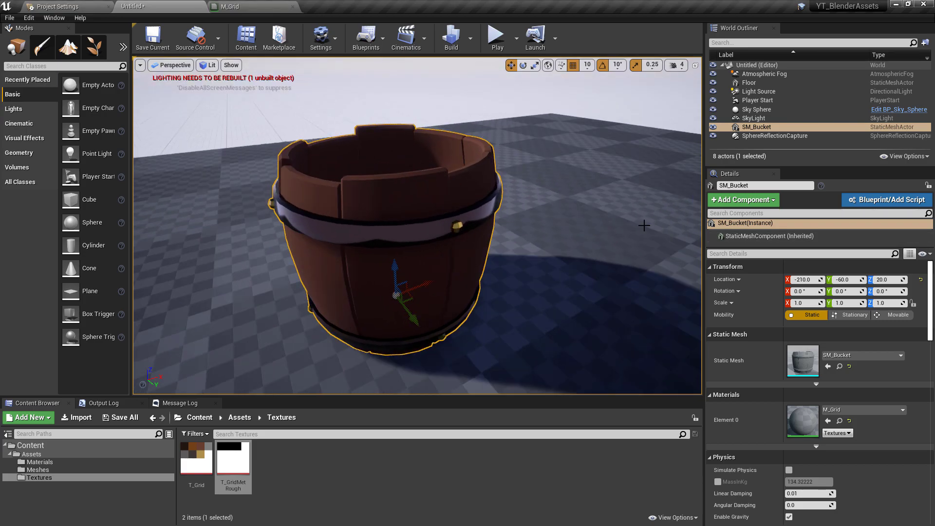
scroll(643, 226, down, 5)
Step: Assign M_Grid to the material slot of the SM_Bucket mesh from the Meshes folder and return to the level
click(62, 471)
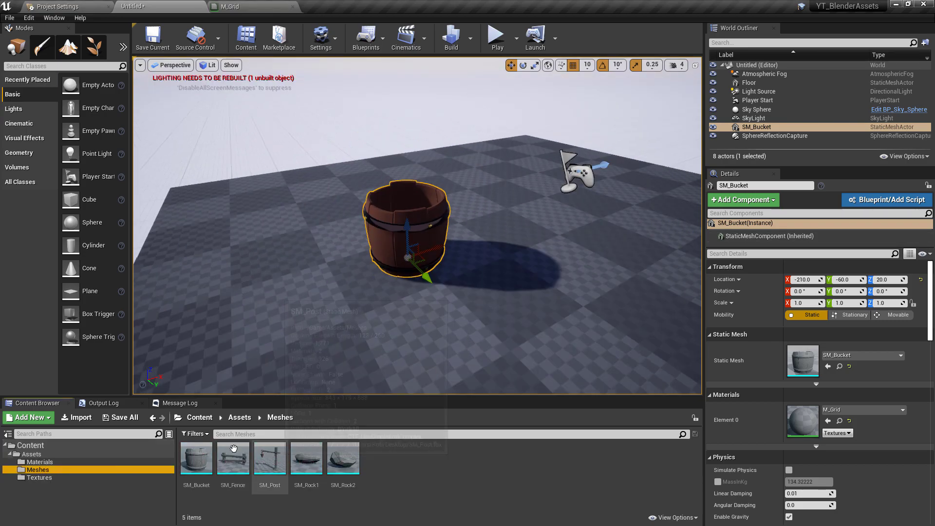
click(200, 454)
double_click(200, 454)
click(861, 122)
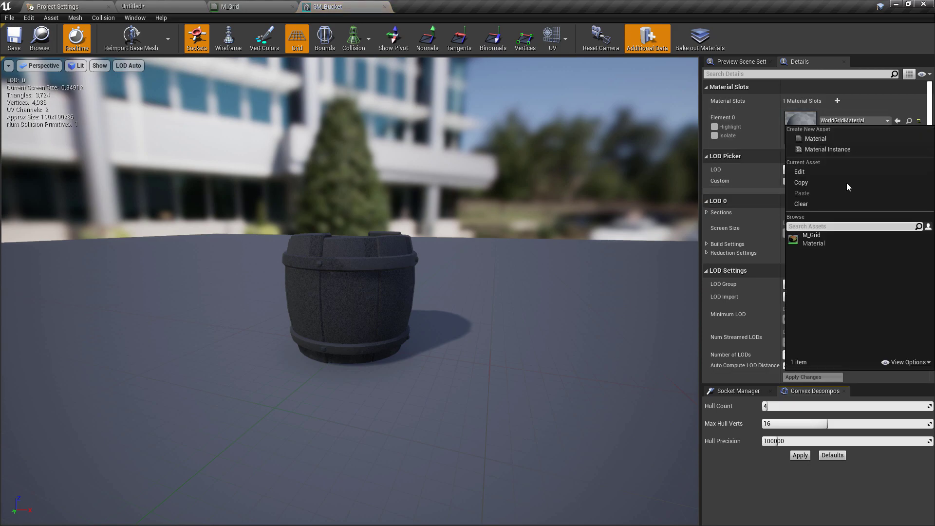
click(822, 238)
click(151, 6)
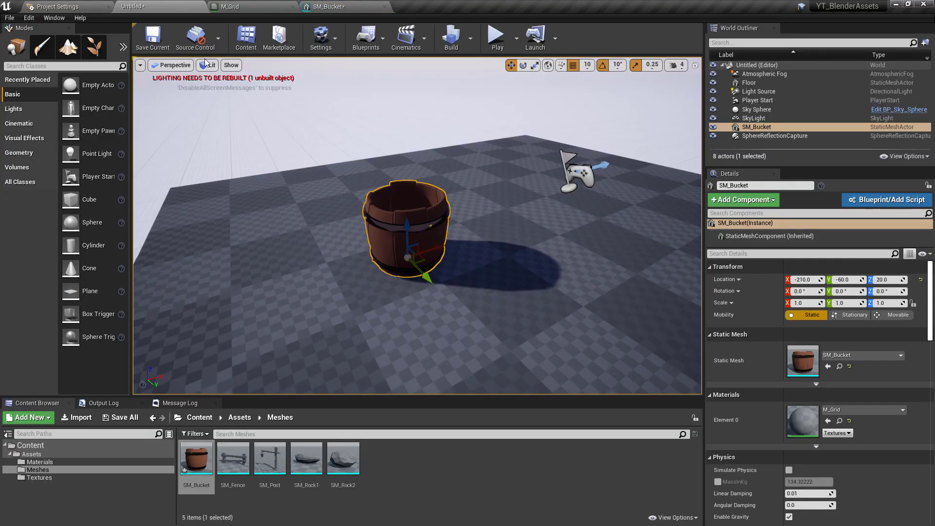
Step: Assign M_Grid to the first material slot of the SM_Fence mesh and return to the level
double_click(234, 454)
click(844, 121)
click(822, 238)
click(151, 5)
Step: Assign M_Grid to Element 0 of the SM_Post mesh, look over the post and its lantern, and return to the level
double_click(270, 454)
click(848, 122)
click(822, 239)
drag(409, 196, 421, 200)
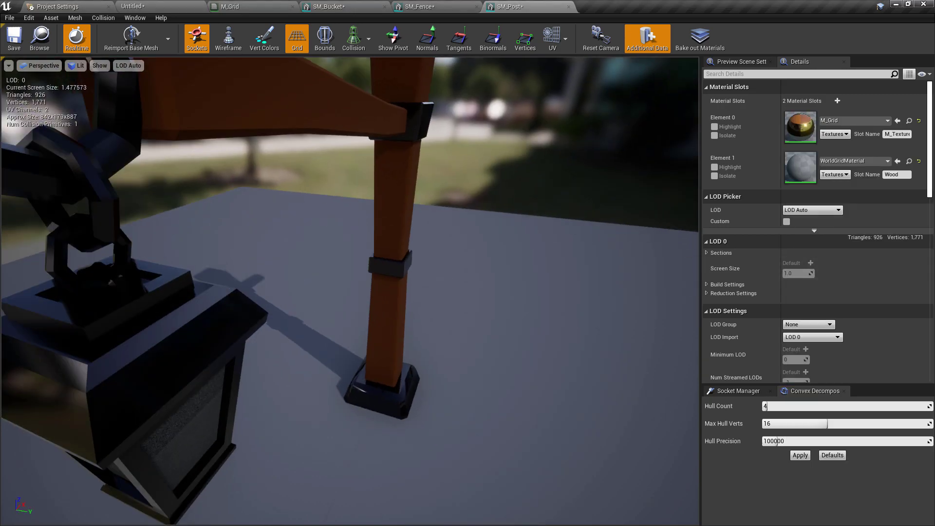
drag(551, 232, 310, 90)
click(151, 6)
Step: Assign M_Grid to the SM_Rock1 mesh, view the rock from another side, and return to the level
double_click(307, 458)
click(847, 121)
click(823, 238)
scroll(328, 213, down, 4)
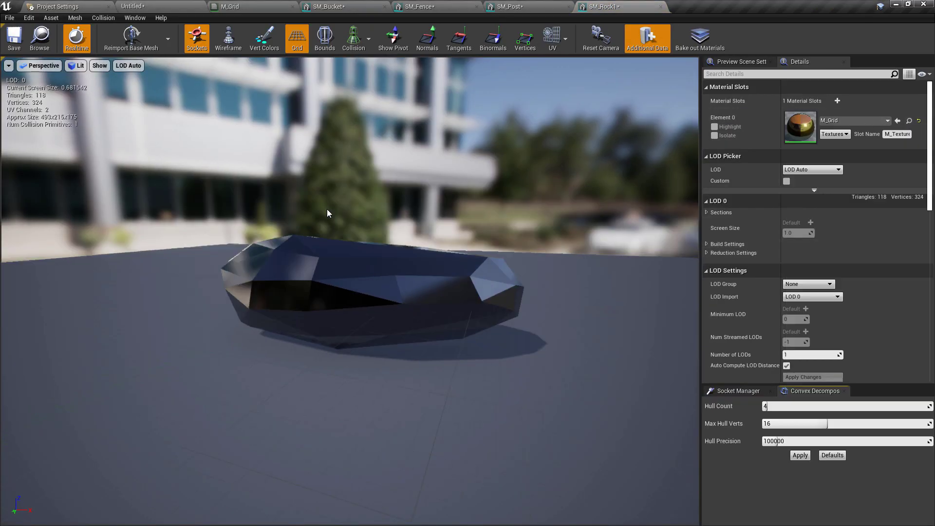
drag(328, 213, 435, 140)
click(151, 6)
Step: Assign M_Grid to the SM_Rock2 mesh, view the rock from another side, and return to the level
double_click(347, 456)
click(847, 121)
click(817, 240)
drag(341, 229, 439, 292)
click(151, 6)
key(ctrl+s)
click(736, 420)
Step: Compare the surfaces of SM_Rock1 and SM_Rock2, and display UV Channel 0 over SM_Rock2 to check its layout
double_click(352, 454)
click(604, 6)
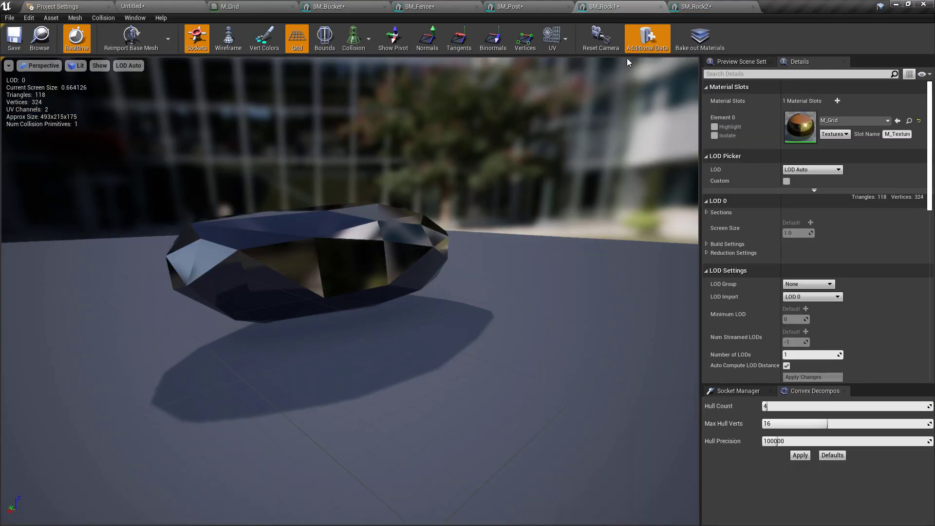
click(689, 6)
drag(570, 284, 603, 255)
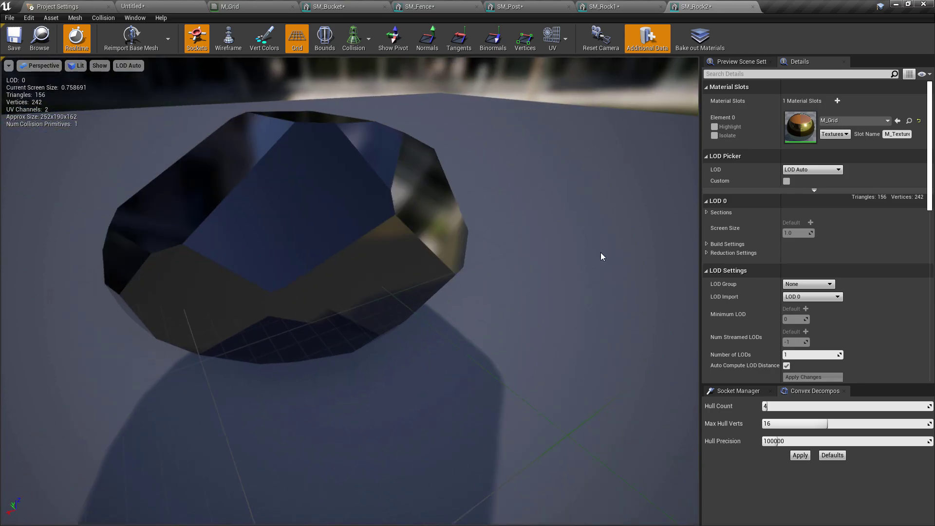
click(555, 40)
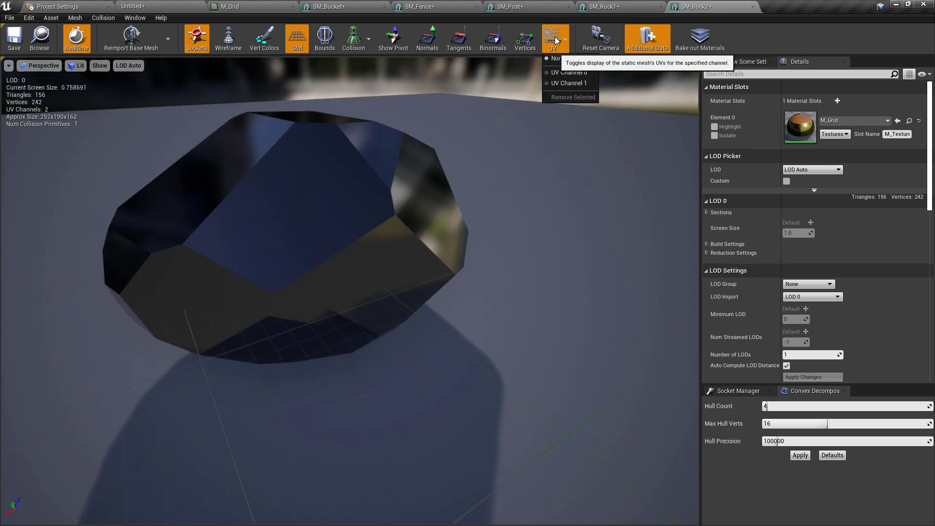
click(566, 75)
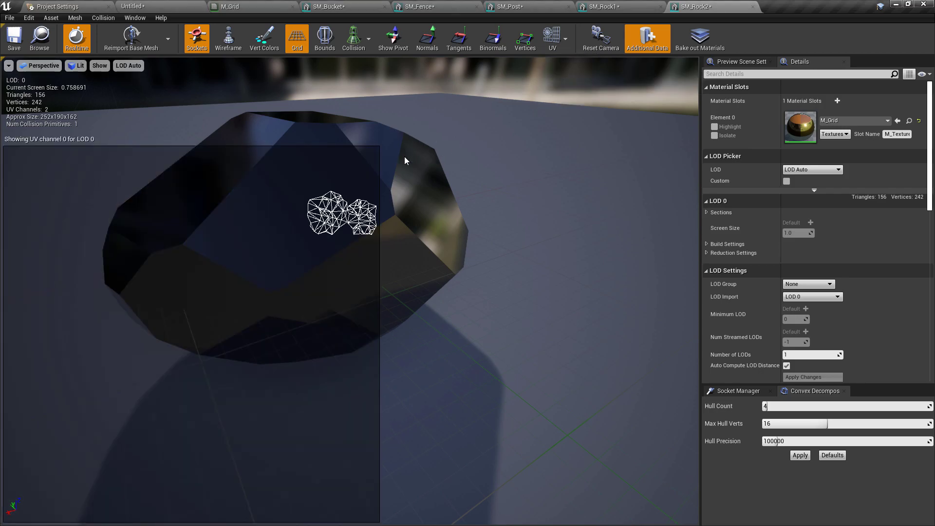
drag(336, 154, 293, 155)
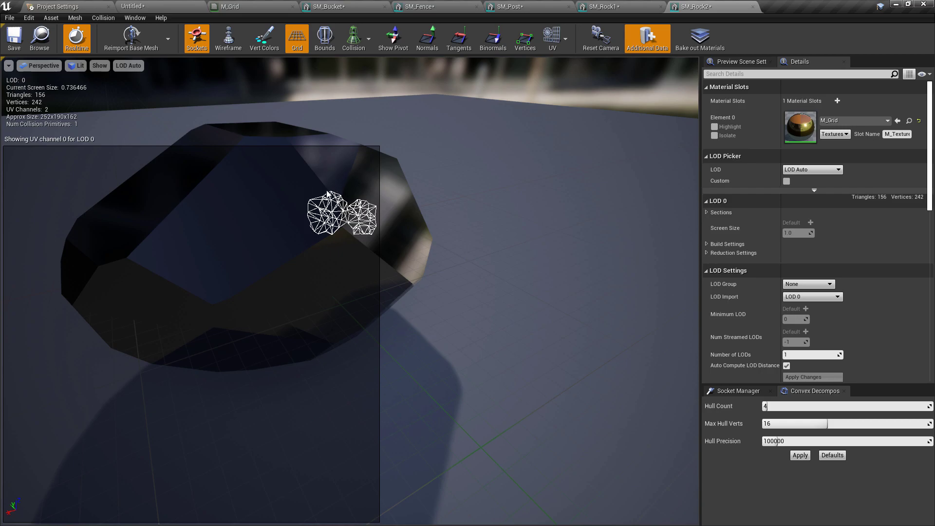
Step: Display UV Channel 0 over the SM_Rock1 mesh to check which grid square it uses
click(604, 6)
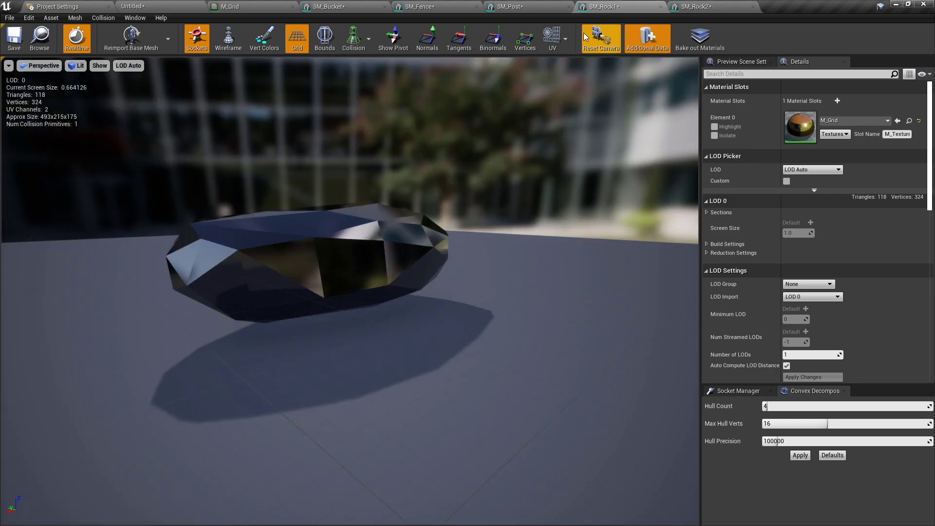
click(554, 39)
click(569, 72)
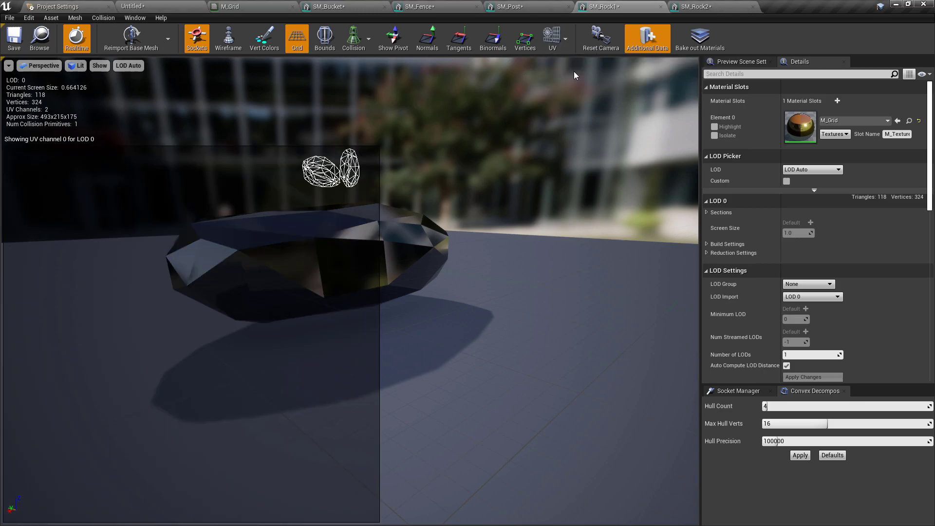
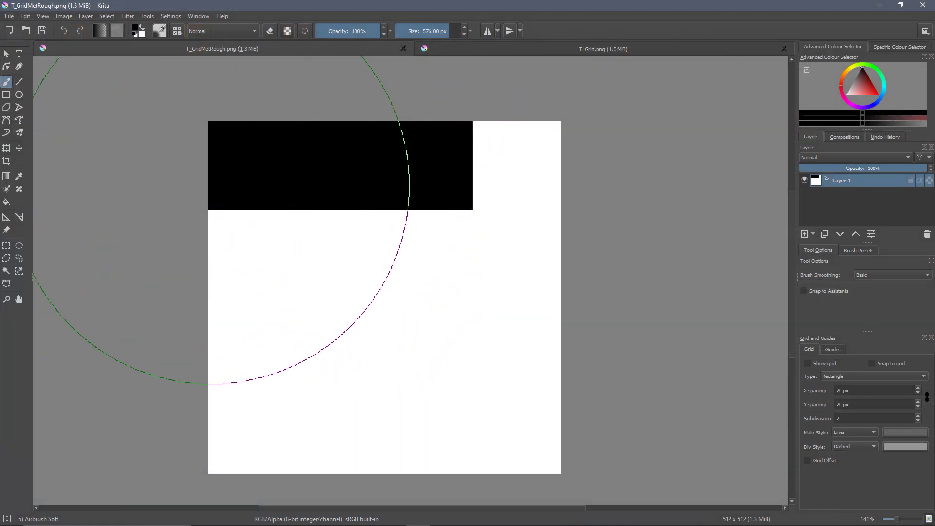
Step: In Krita, select the entire top row of T_GridMetRough.png with a rectangular selection and fill its remaining white square with black
shift+drag(244, 182, 78, 259)
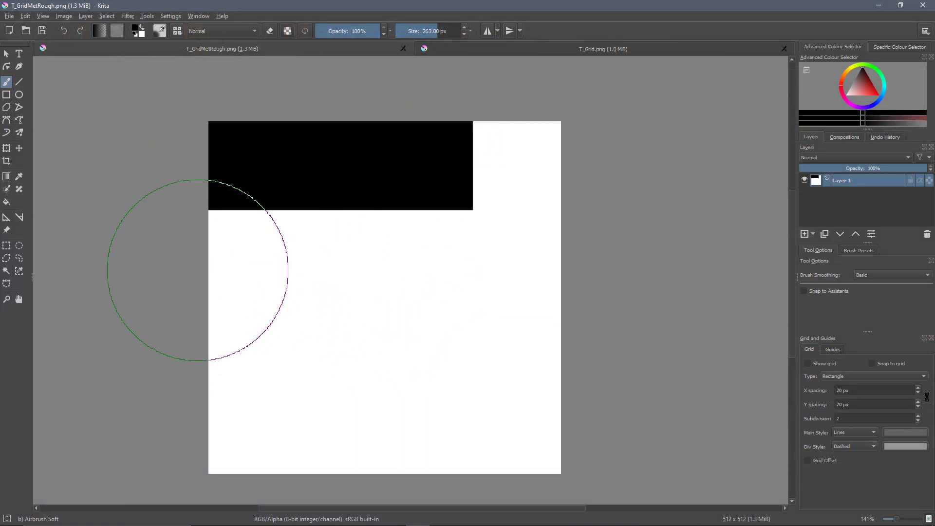
key(ctrl+r)
drag(185, 107, 599, 211)
scroll(571, 213, up, 4)
middle_drag(461, 57, 477, 178)
scroll(479, 176, down, 1)
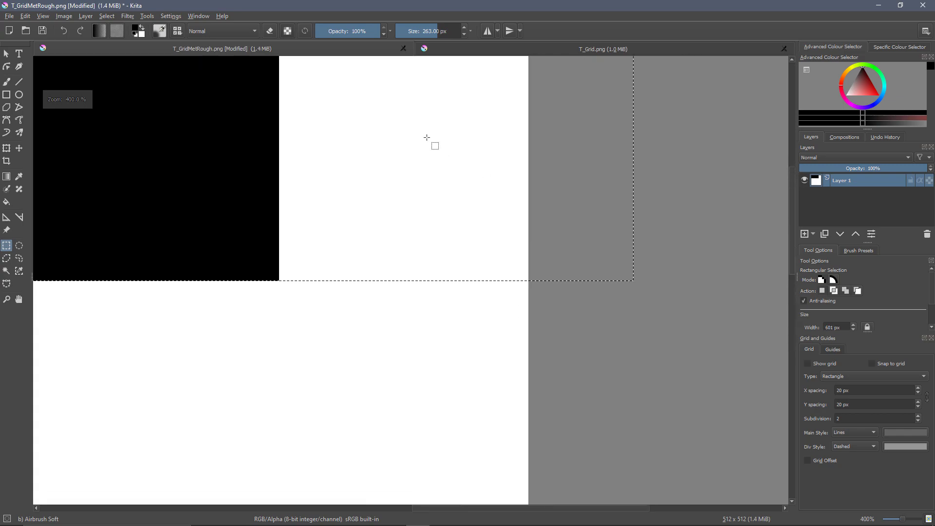
middle_drag(421, 151, 416, 185)
key(f)
ctrl+scroll(476, 188, down, 2)
click(476, 188)
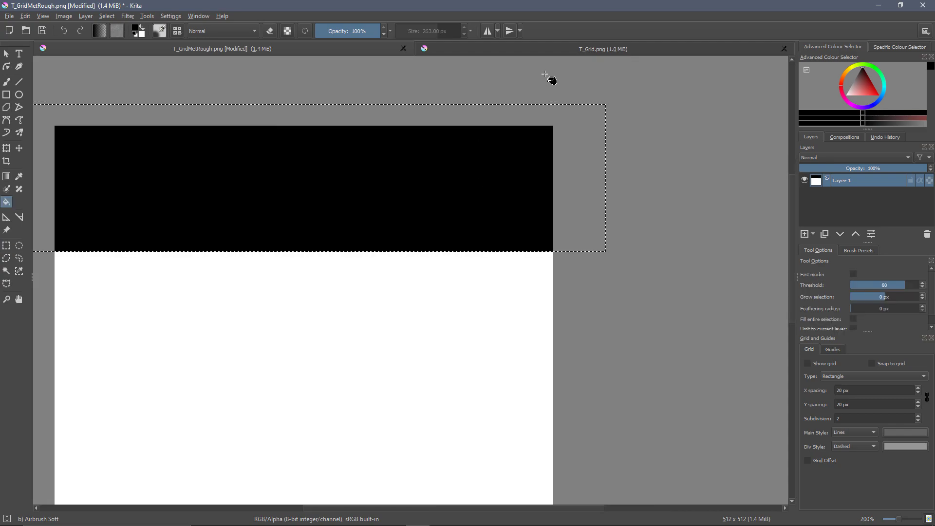
Step: In the T_Grid.png document, select the dark brown square at the upper-left corner of the grid with a rectangular selection
click(537, 48)
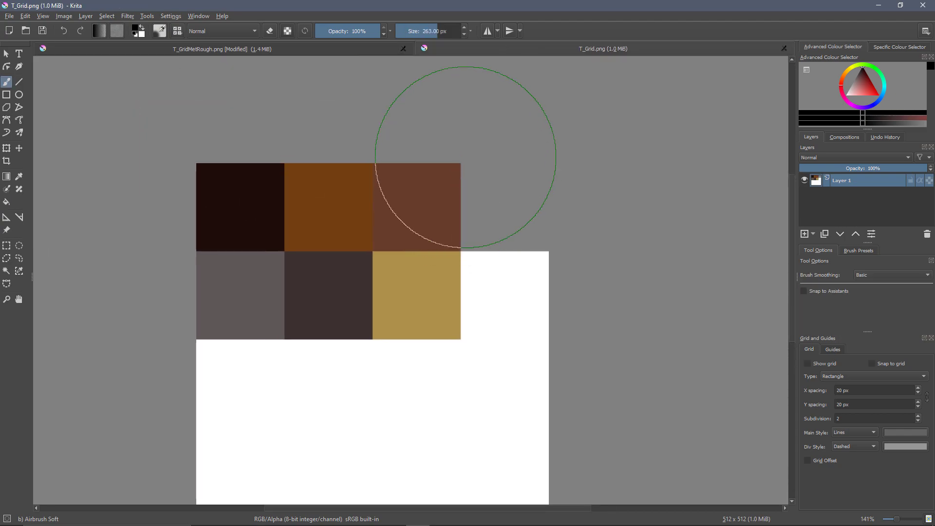
scroll(195, 168, up, 2)
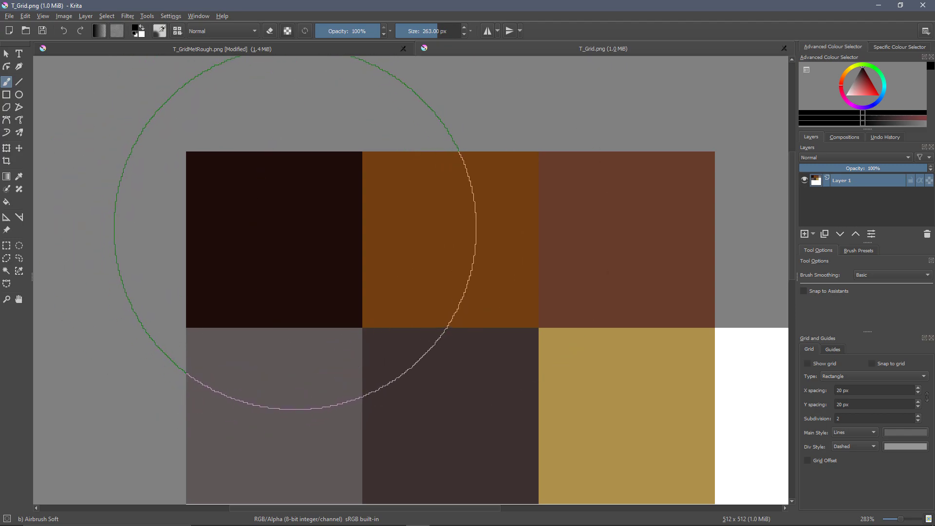
key(ctrl+r)
drag(167, 138, 363, 329)
scroll(389, 320, up, 2)
scroll(372, 256, down, 1)
middle_drag(372, 257, 464, 286)
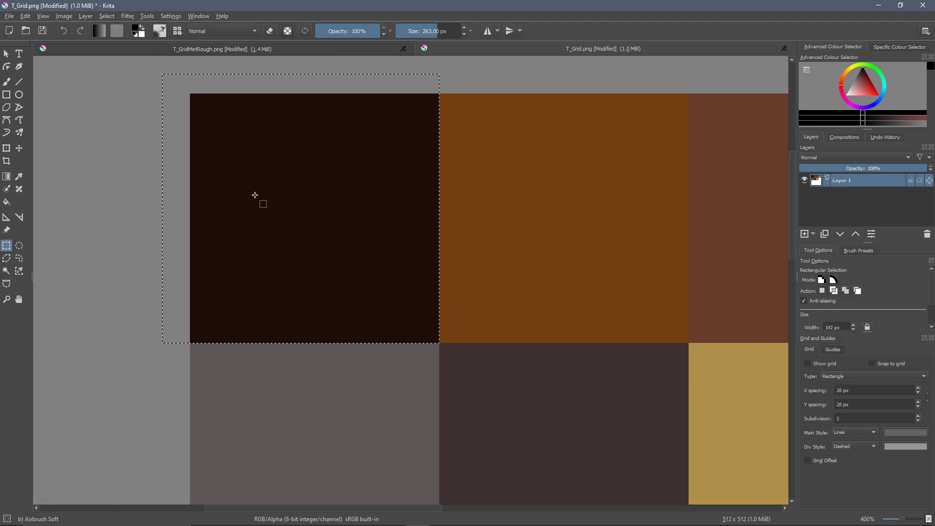
Step: Sample the selected square's dark brown, choose a lighter reddish-brown shade of it, and fill the square with that colour
key(f)
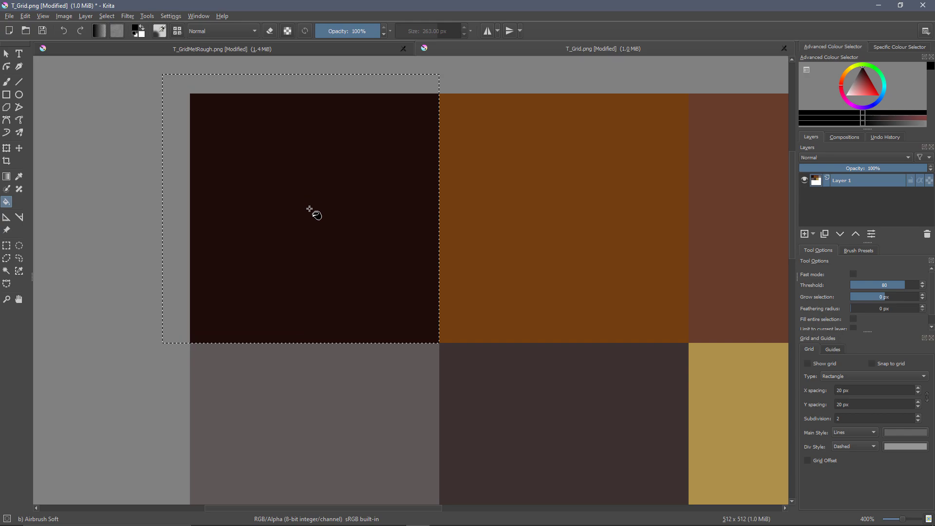
ctrl+click(309, 209)
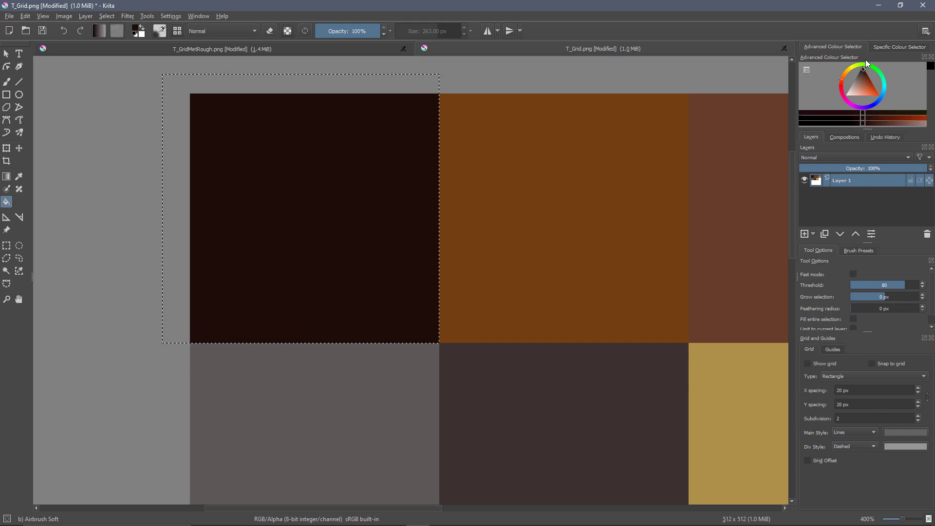
click(868, 121)
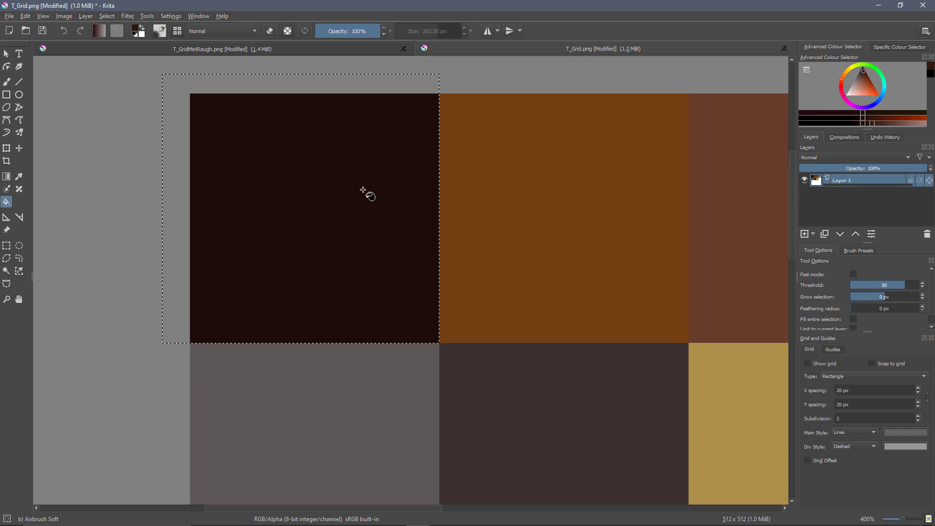
click(363, 190)
click(871, 120)
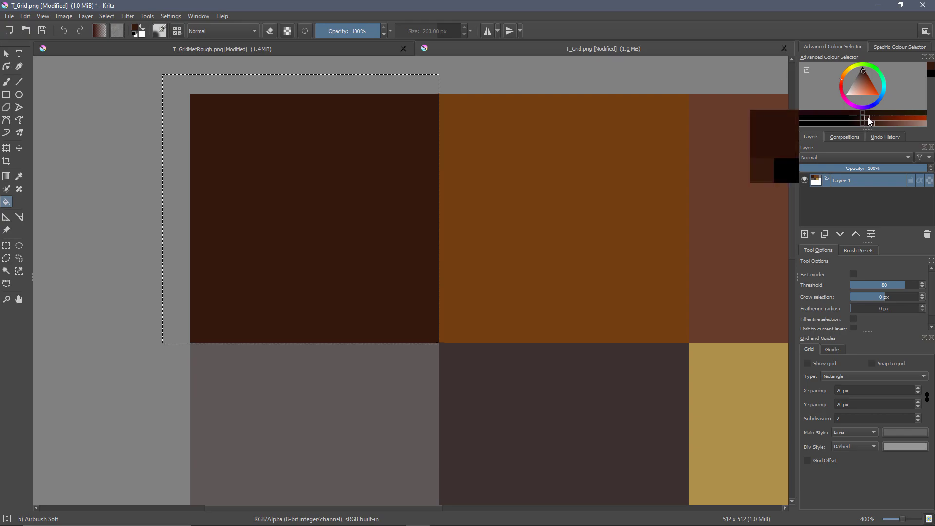
click(875, 123)
click(359, 190)
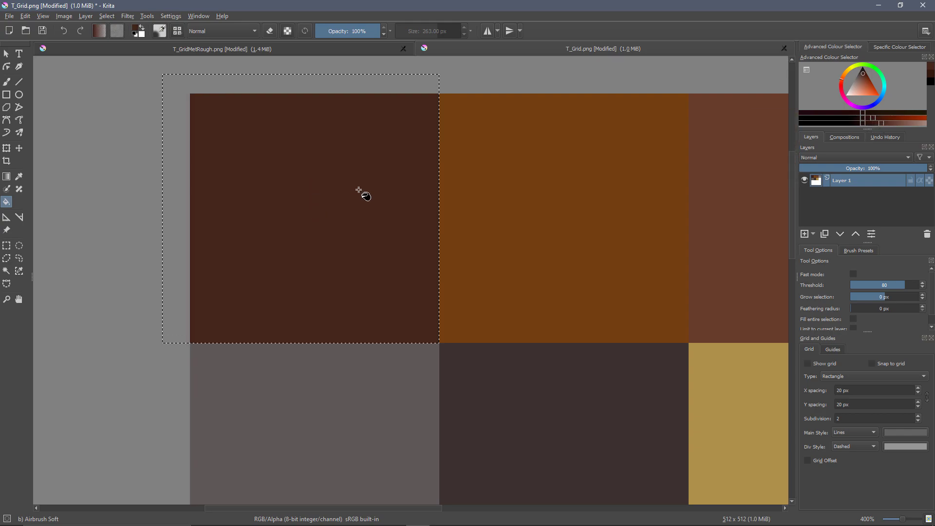
scroll(163, 133, down, 1)
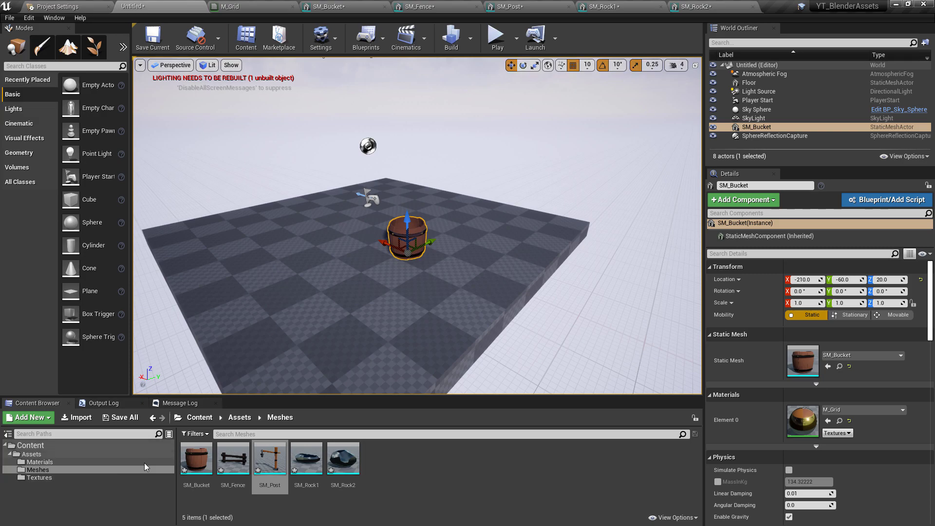
Step: In Unreal Engine, reimport the T_Grid and T_GridMetRough textures from their edited source files
click(38, 478)
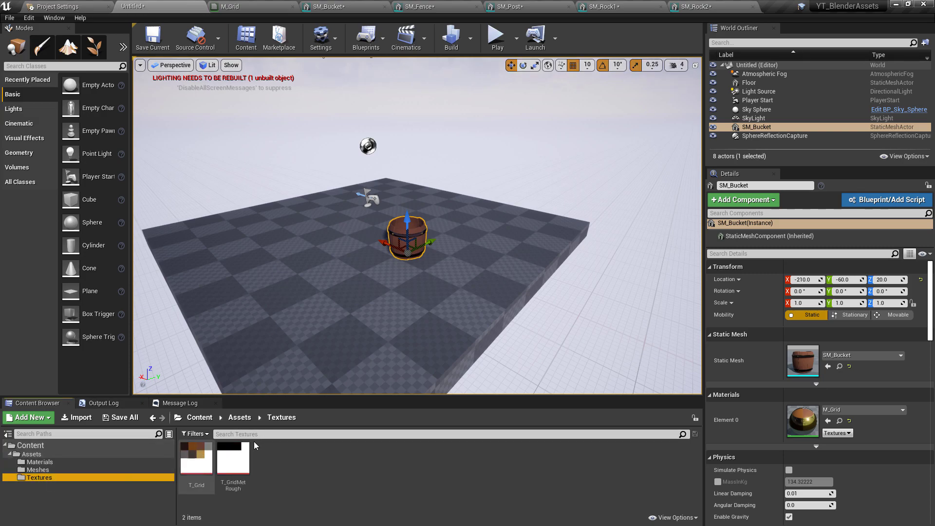
mouse_move(194, 457)
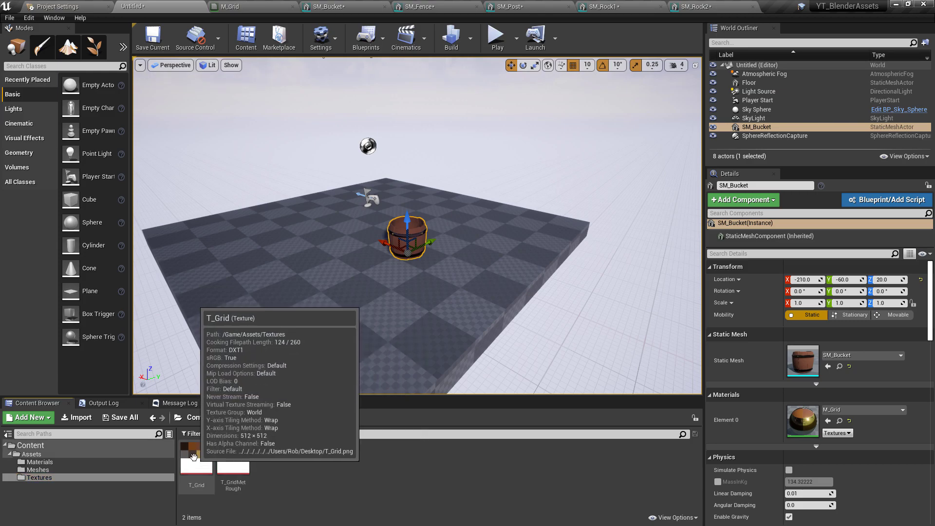
right_click(193, 456)
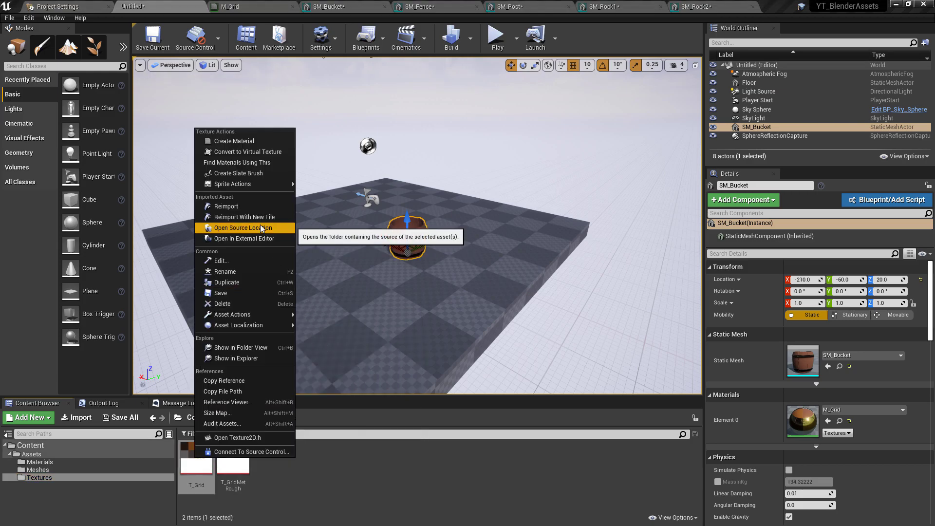
click(240, 205)
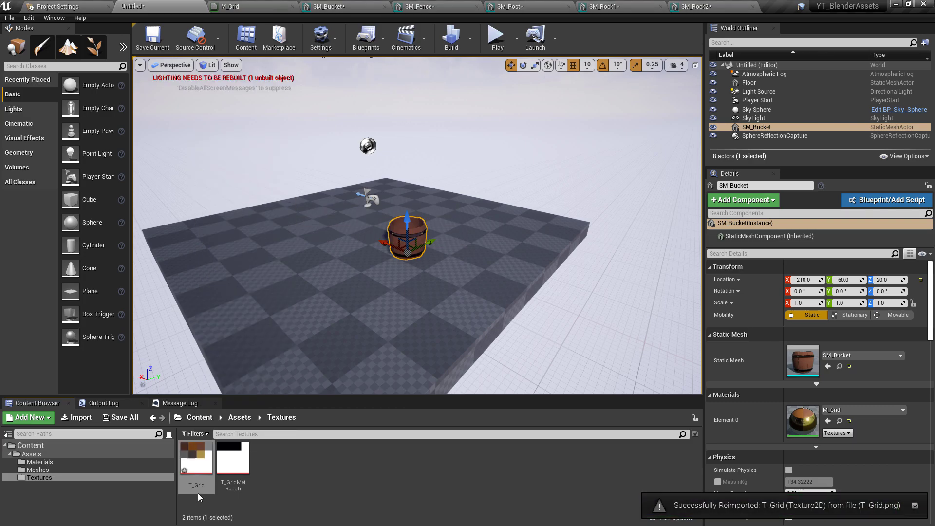
mouse_move(200, 447)
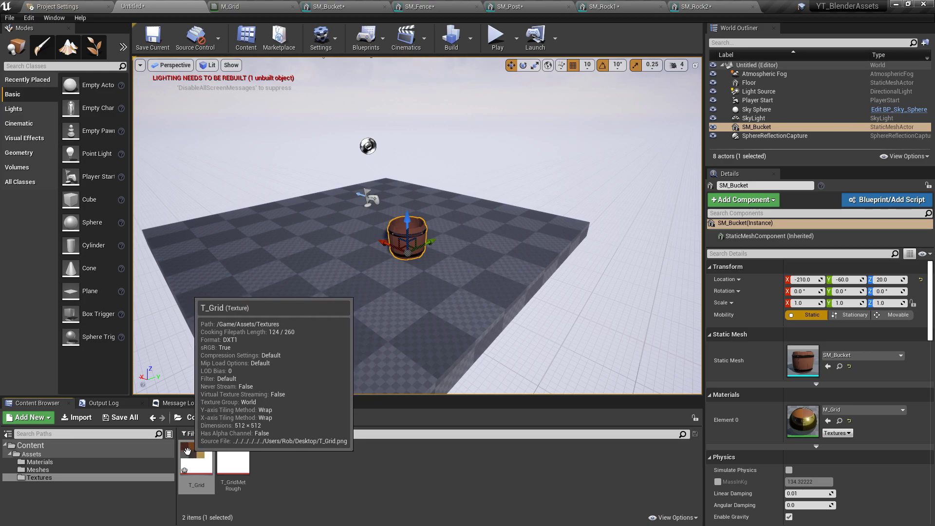
right_click(228, 459)
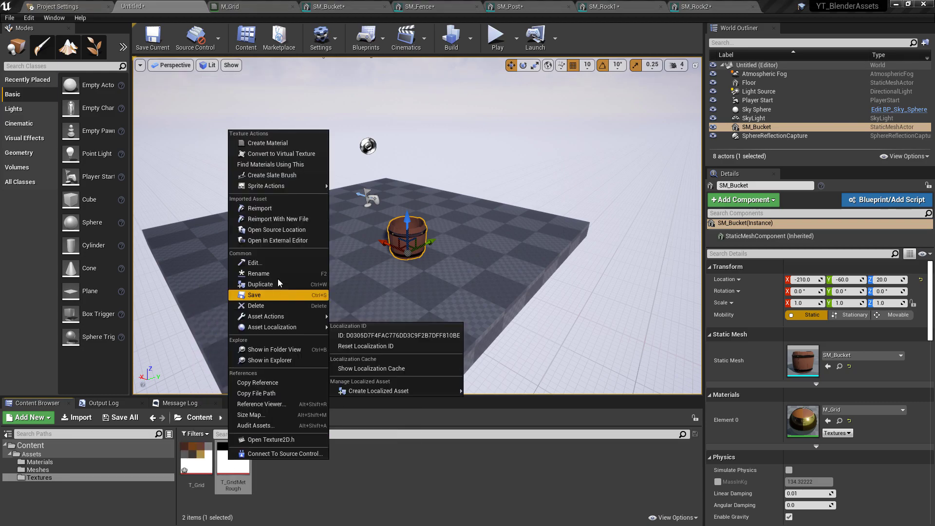
click(279, 215)
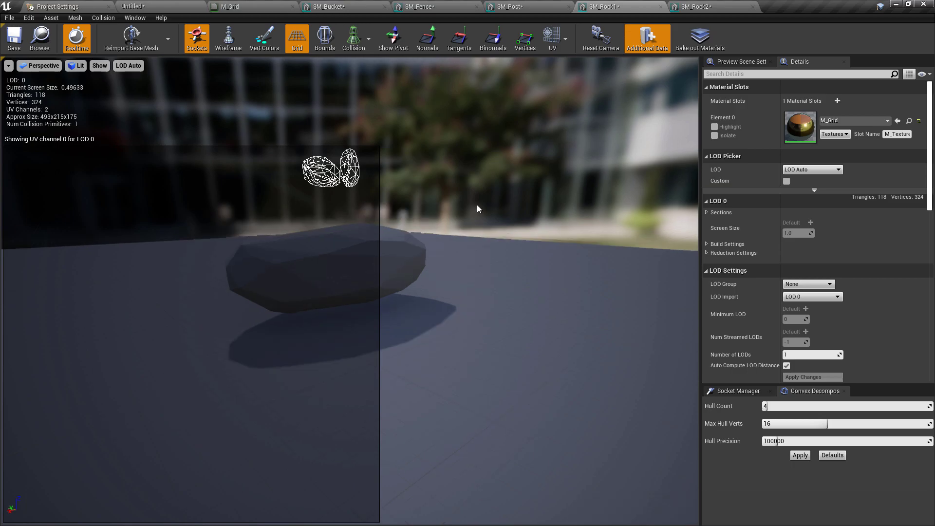
Step: Hide the UV overlay on SM_Rock1 and inspect the surface of SM_Rock2 with the updated textures
click(564, 40)
click(561, 61)
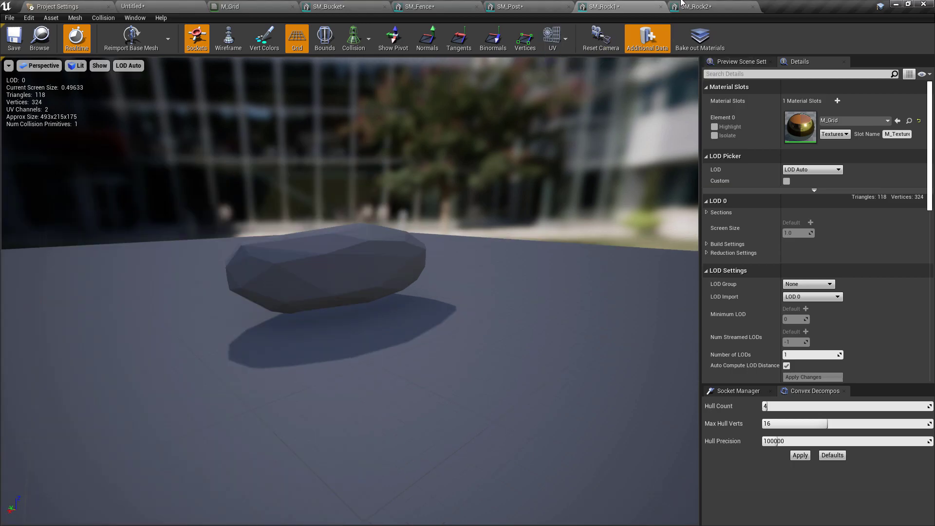
click(682, 5)
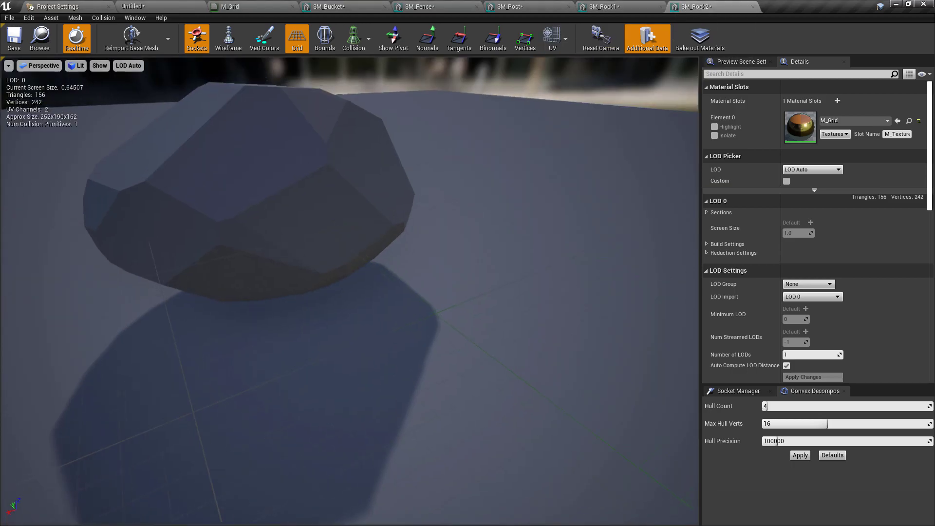
alt+drag(651, 167, 205, 137)
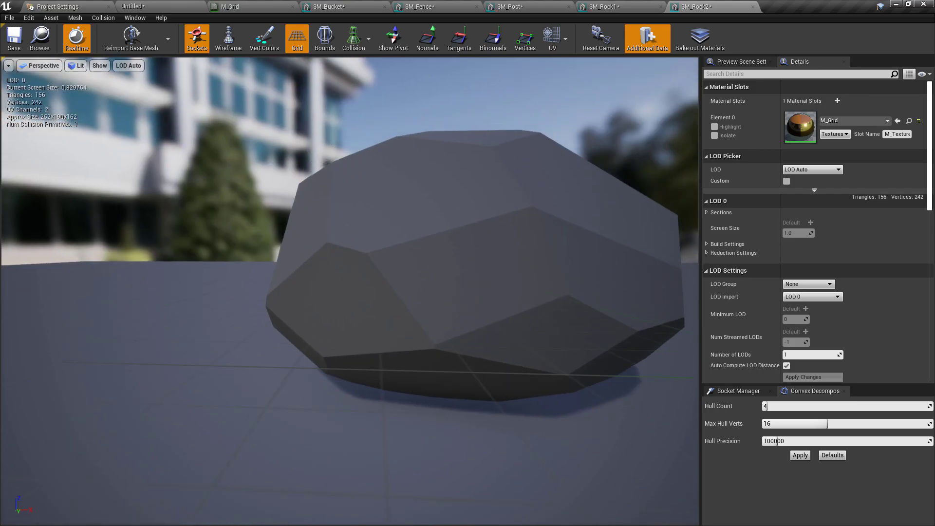
Step: Inspect the SM_Fence mesh's wood and bolts up close with the updated textures
click(419, 7)
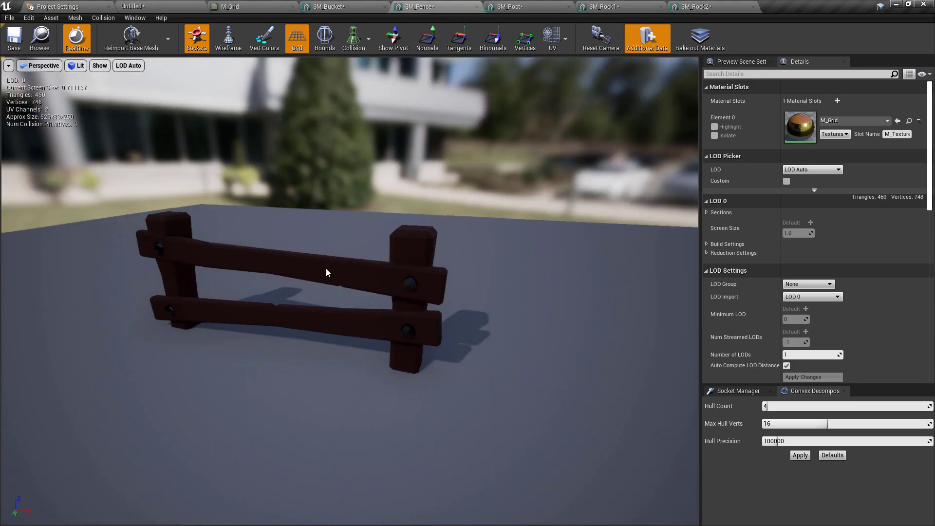
alt+drag(326, 269, 365, 284)
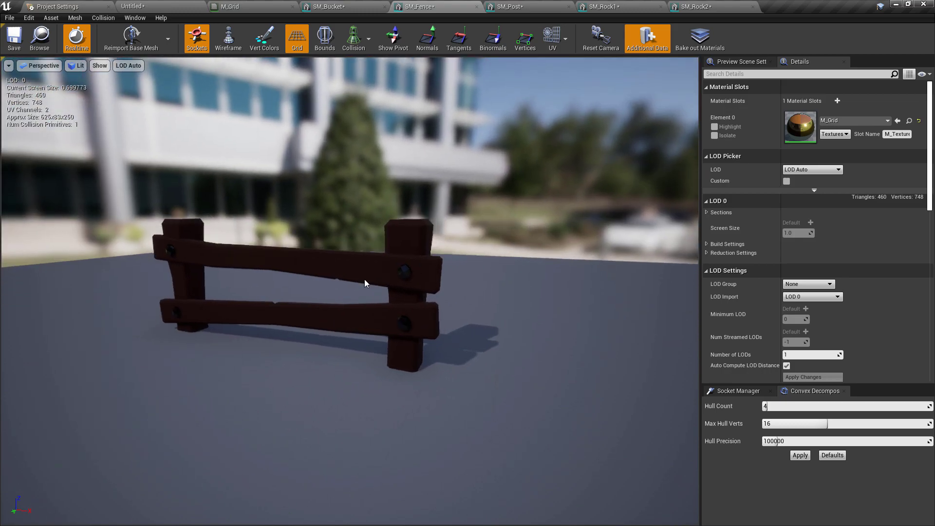
scroll(443, 276, up, 4)
scroll(450, 276, up, 3)
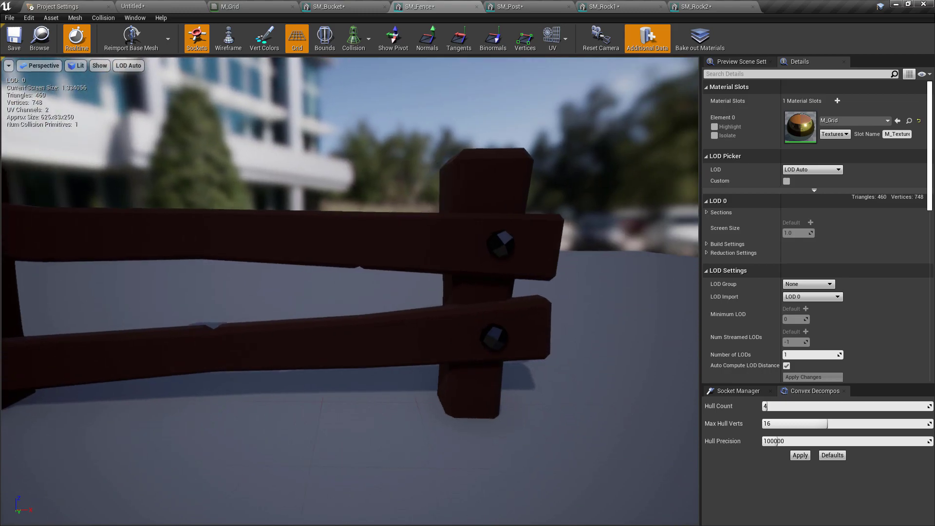
scroll(528, 240, up, 5)
scroll(528, 240, down, 9)
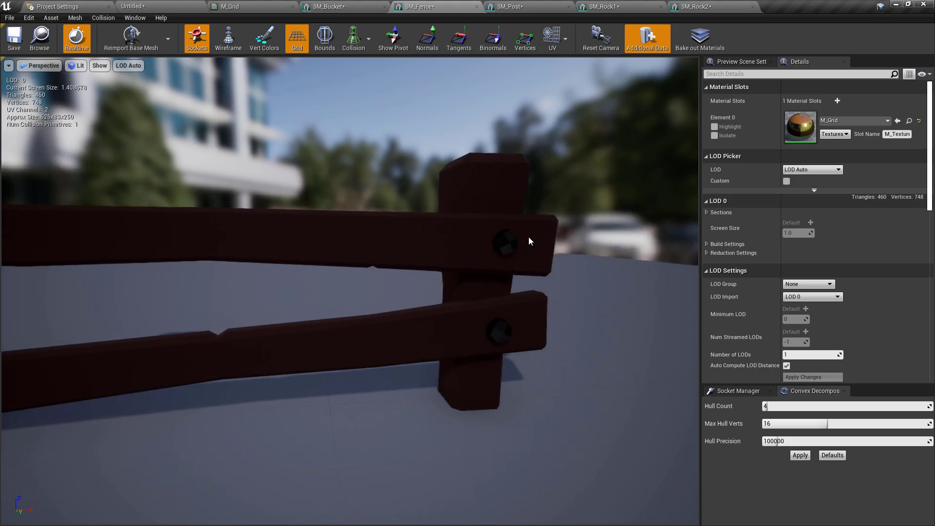
drag(528, 240, 458, 244)
Step: Back in the level, place the SM_Fence mesh behind the bucket, rotated 80° about Z, at location 170, -70, 20
click(144, 3)
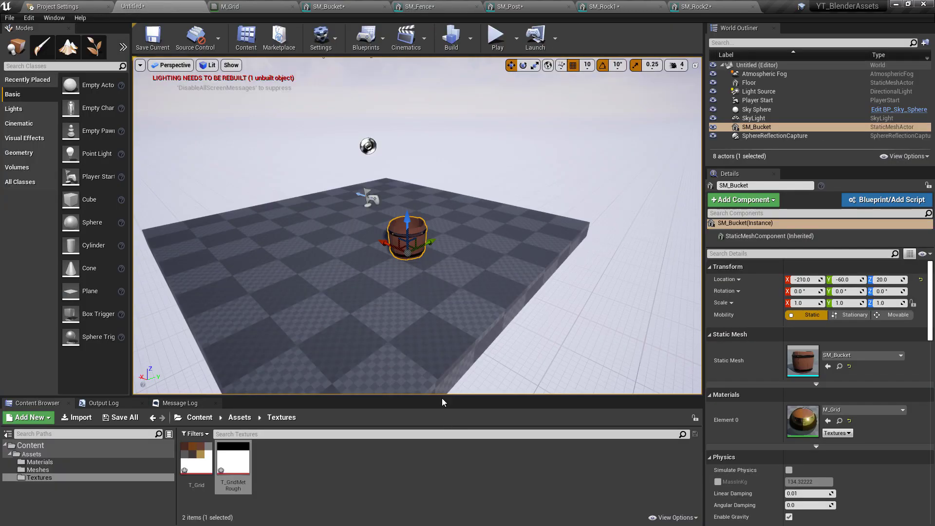
key(ctrl+s)
click(735, 103)
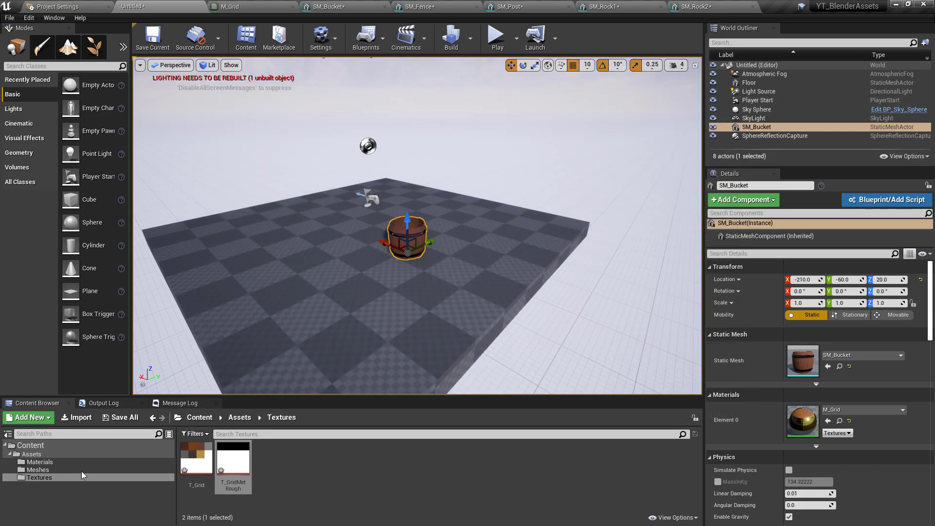
click(60, 469)
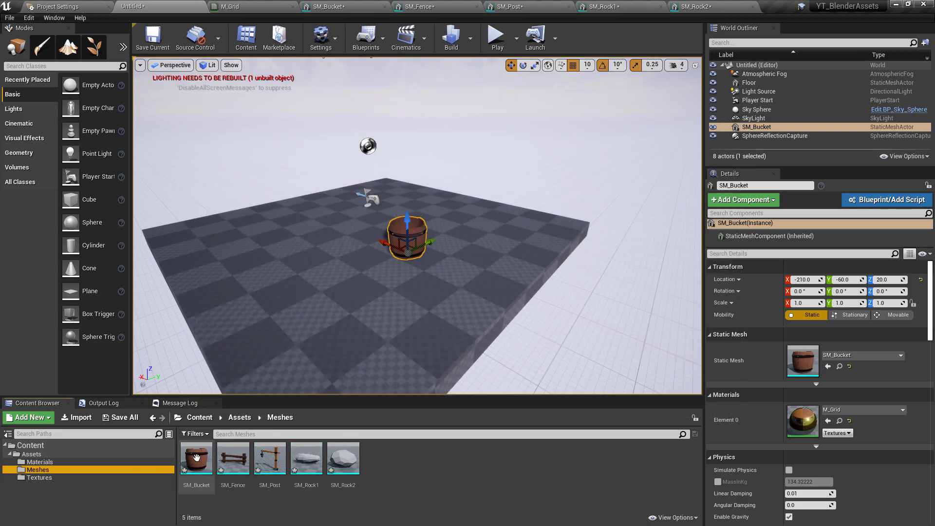
drag(233, 458, 334, 275)
key(e)
key(w)
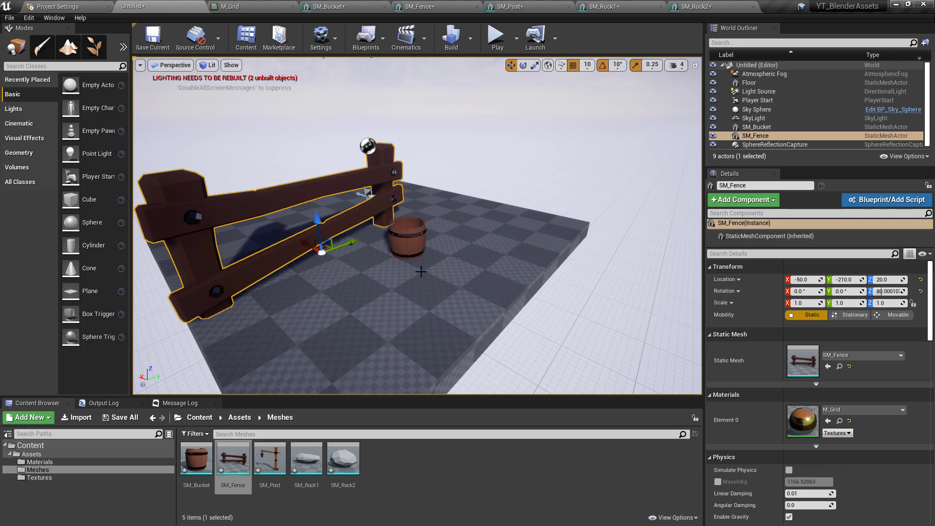
right_drag(422, 272, 405, 287)
Step: Place the SM_Post mesh on the floor beside the fence and bucket, at location -60, 260, 20
drag(269, 458, 505, 246)
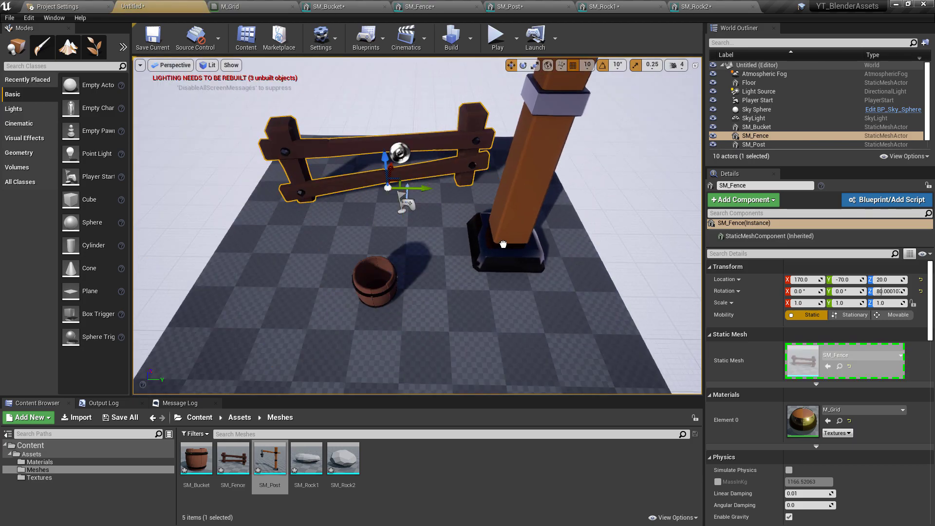
scroll(510, 251, down, 2)
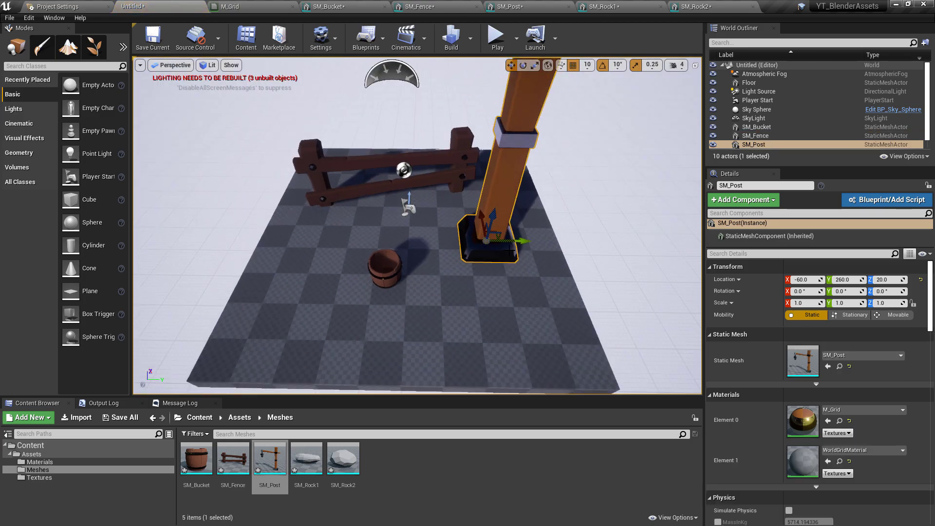
scroll(510, 251, down, 3)
Step: Enlarge the Floor actor by setting its X and Y scale to 10
click(516, 322)
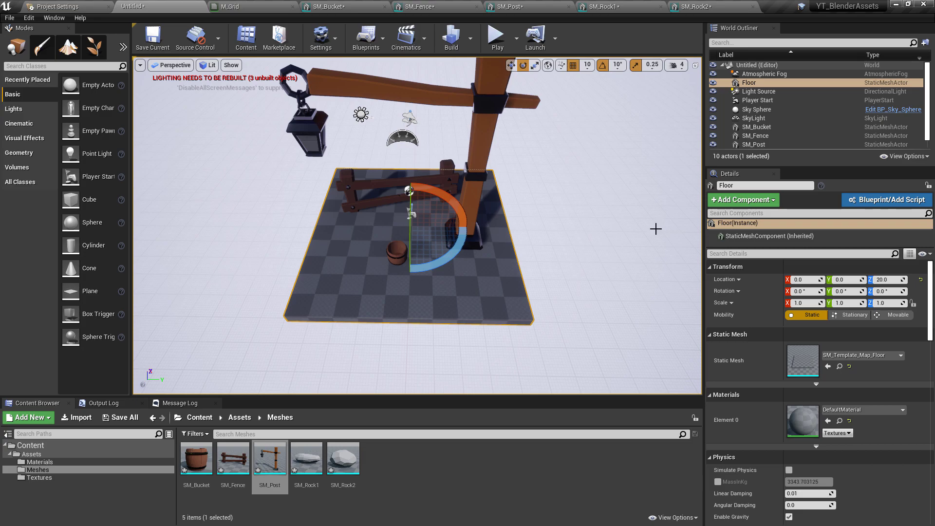
click(817, 302)
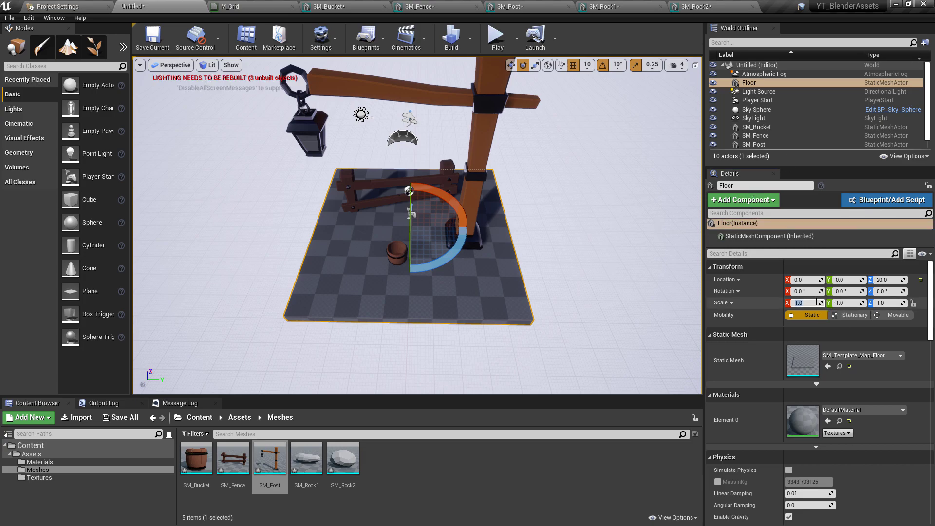
text(10)
key(Tab)
text(10)
key(Tab)
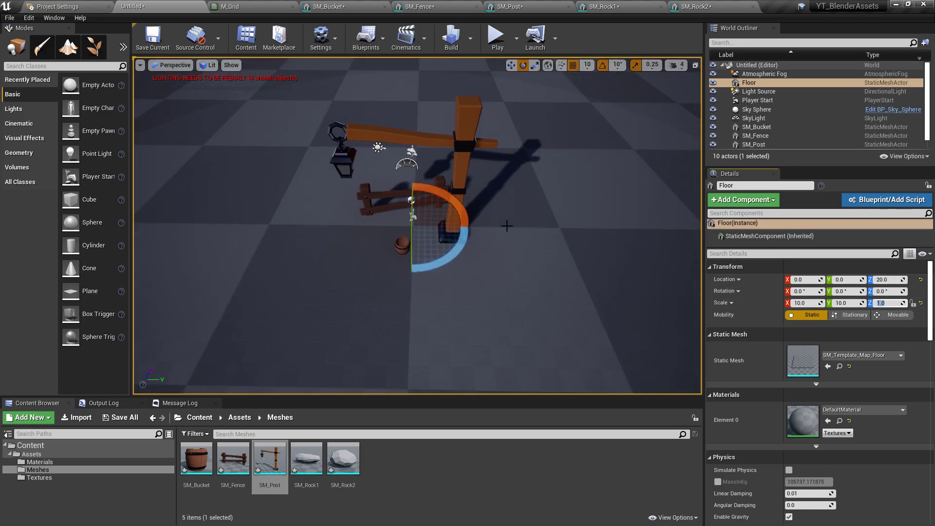
right_drag(455, 312, 501, 247)
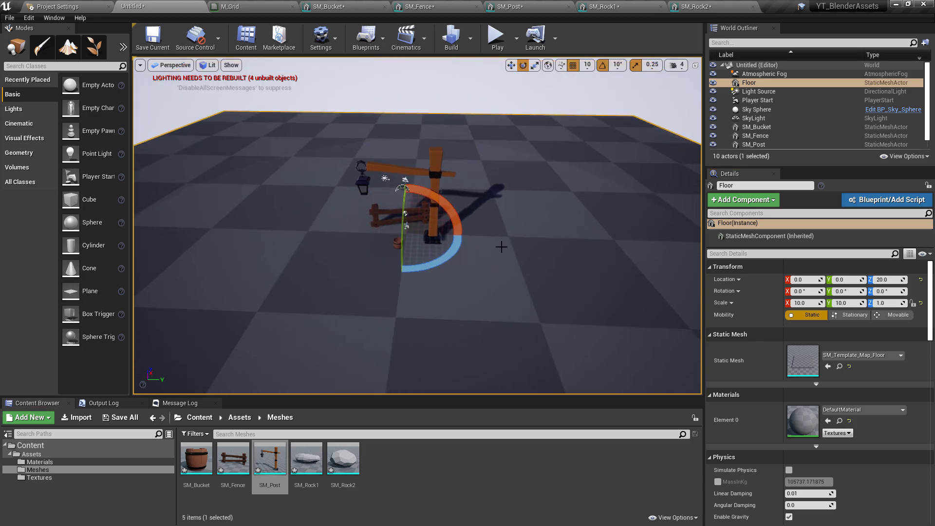
right_drag(419, 239, 486, 213)
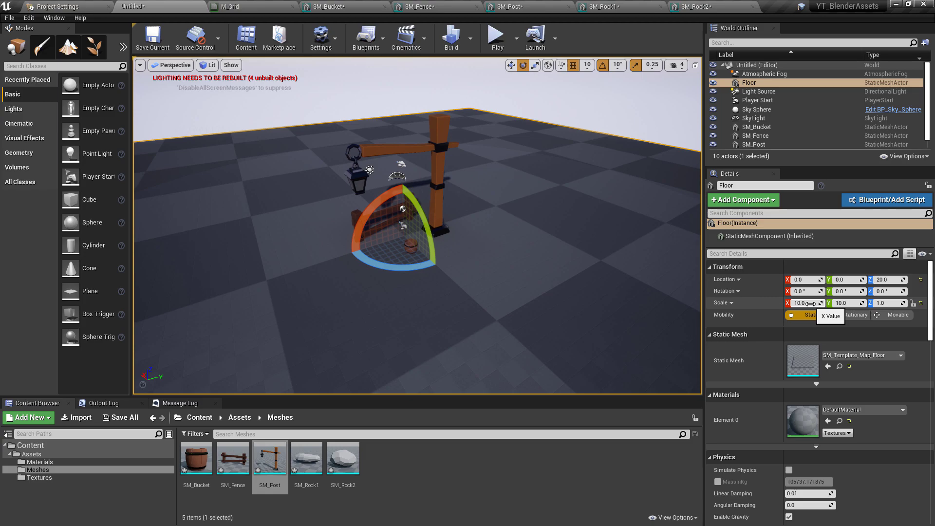
mouse_move(637, 223)
alt+mouse_down()
mouse_move(637, 234)
mouse_move(636, 223)
alt+mouse_up()
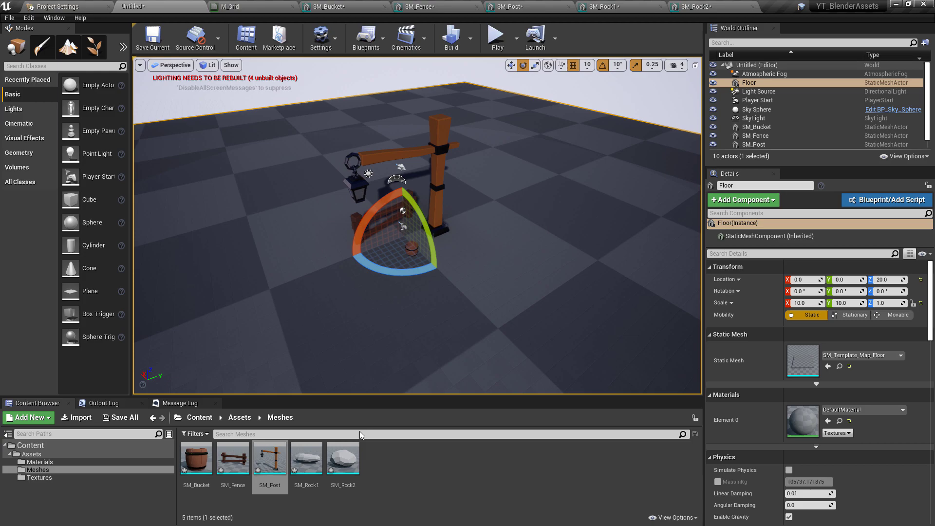
Step: Place SM_Rock1 at location -270, -370, 20 and SM_Rock2 at -510, -170, 20 near the bucket, and rotate SM_Rock1 about Z
drag(306, 457, 378, 275)
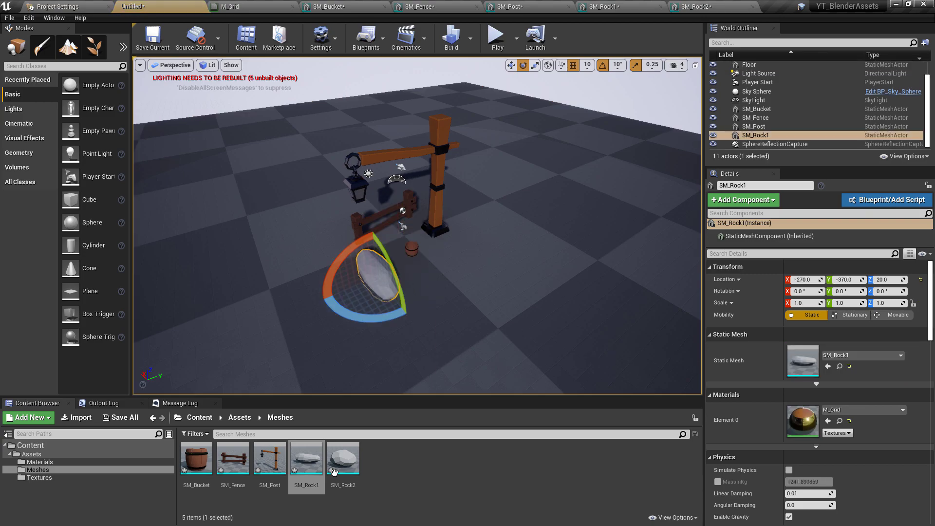
drag(334, 472, 429, 282)
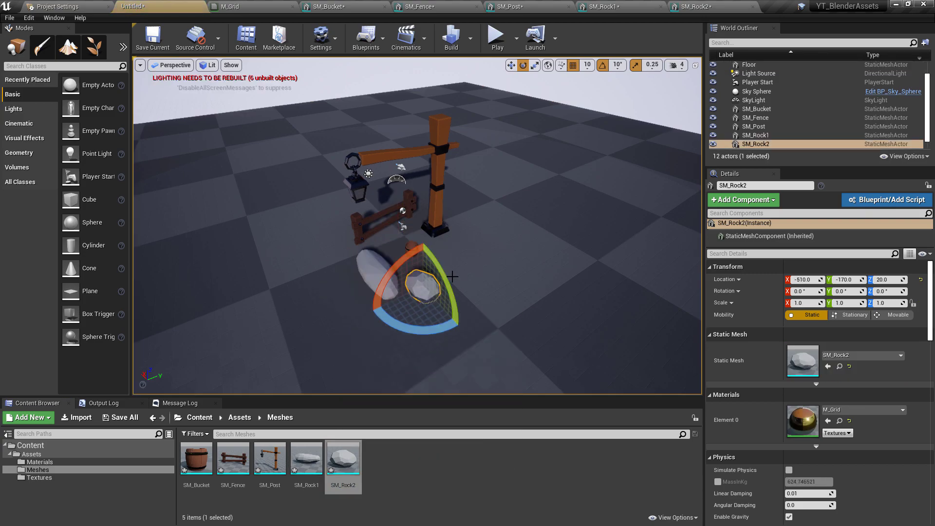
scroll(463, 272, up, 3)
right_drag(482, 288, 460, 286)
click(395, 335)
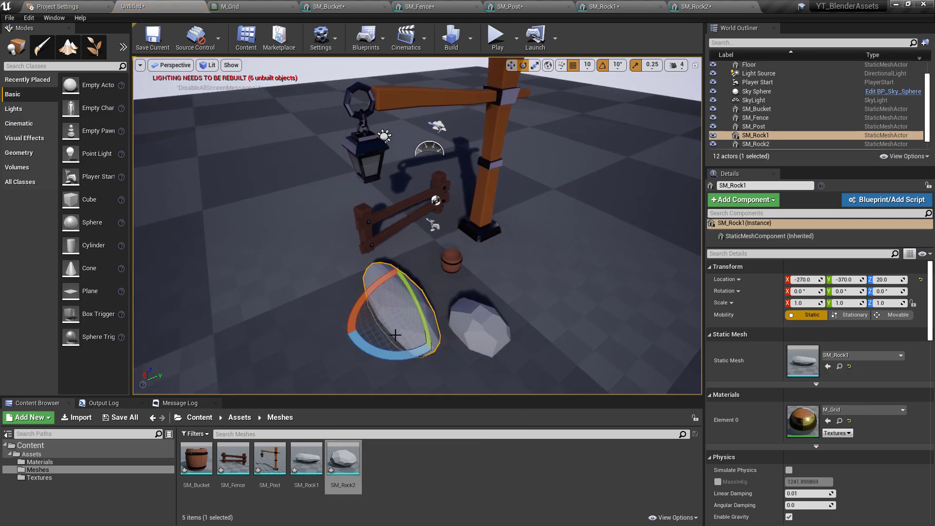
drag(399, 352, 556, 309)
click(476, 302)
alt+drag(389, 207, 414, 166)
right_drag(385, 169, 341, 175)
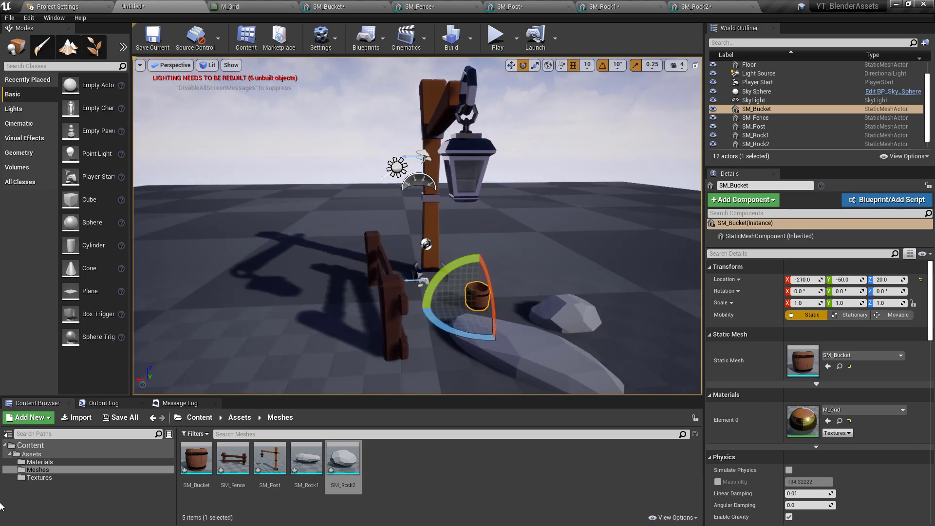
Step: Create a new material named M_Emissive in the Materials folder and open it for editing
click(73, 466)
right_click(301, 477)
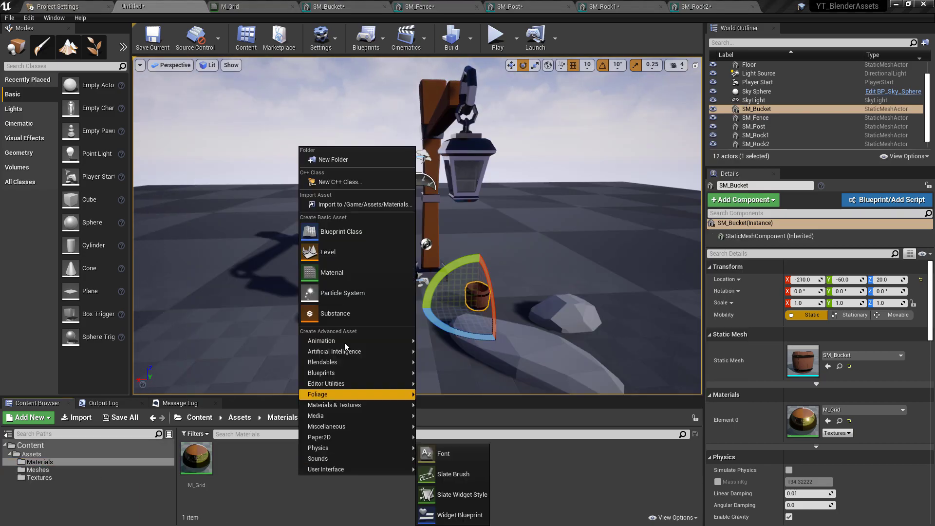
click(350, 273)
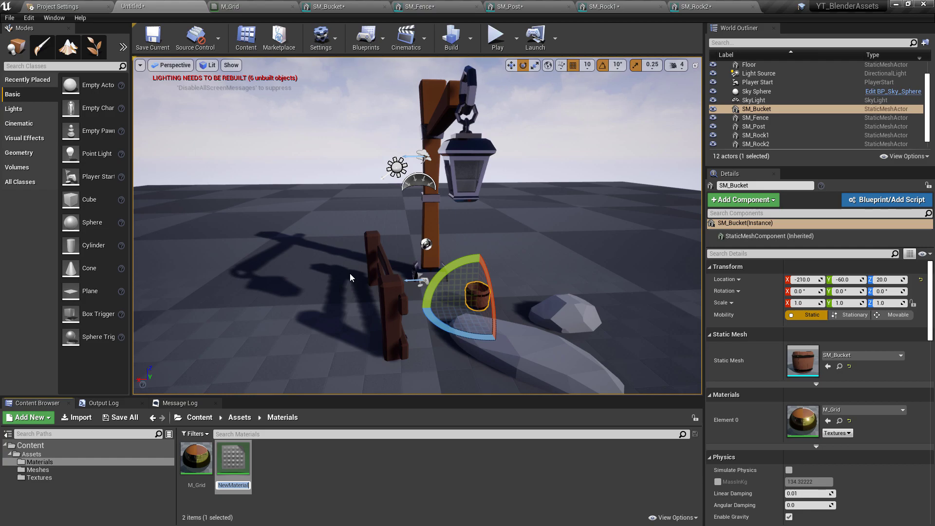
text(M_Emissive)
key(Return)
double_click(233, 458)
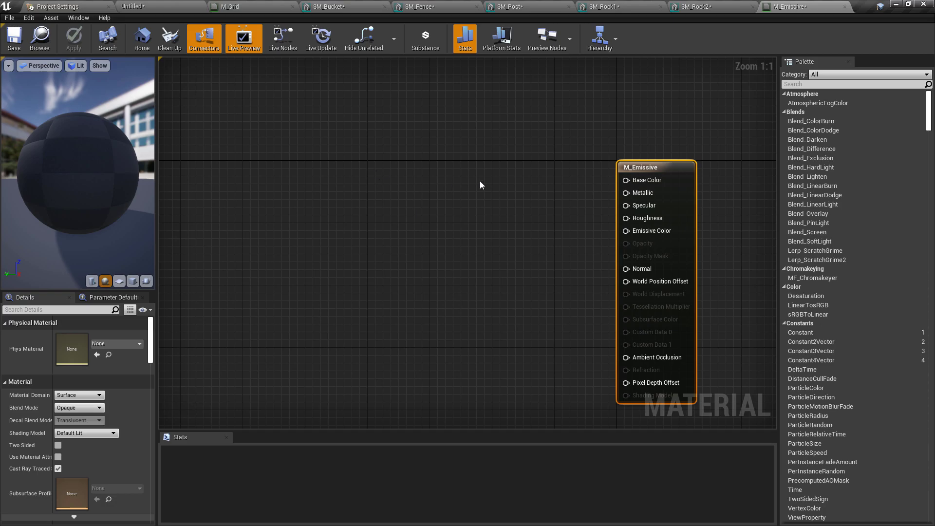
Step: Add a vector parameter named Colour, connect it to Base Color, and align the node with that input
click(327, 187)
text(vvvv)
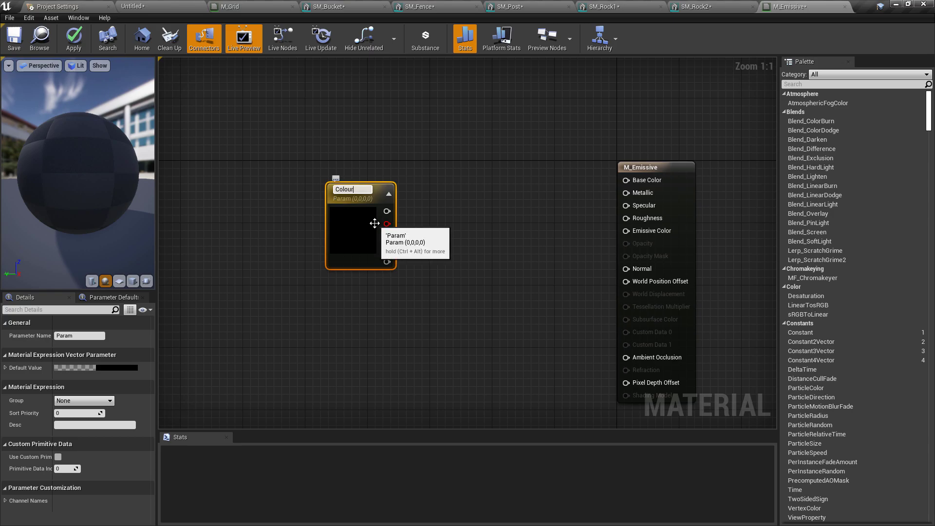
key(Return)
drag(387, 210, 656, 183)
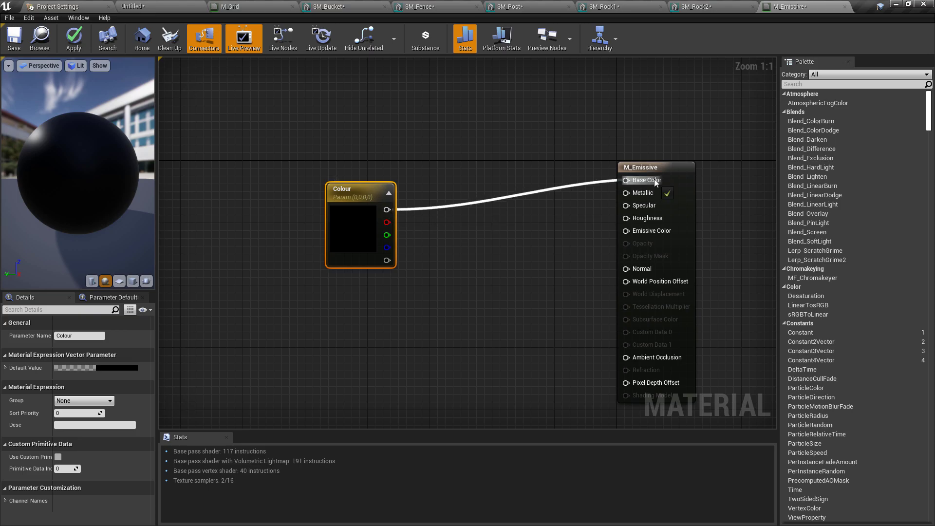
drag(335, 247, 314, 216)
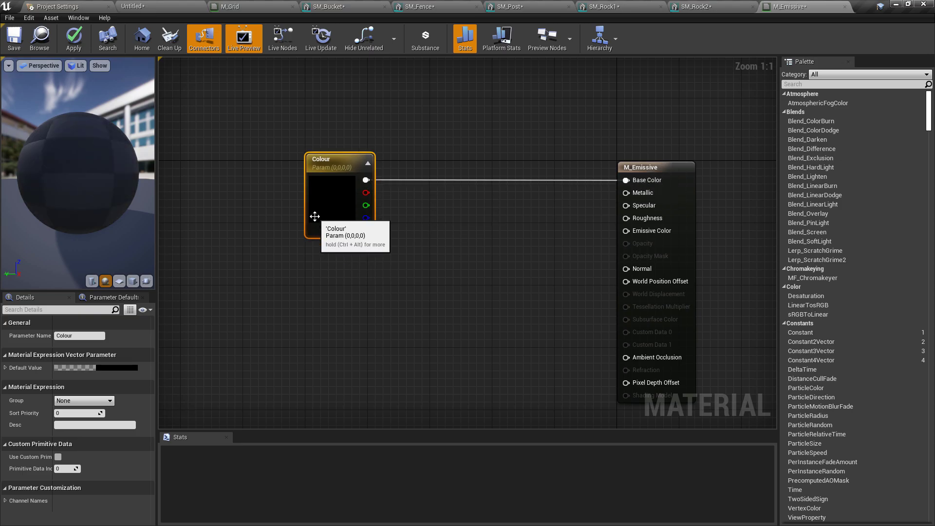
right_drag(359, 181, 279, 168)
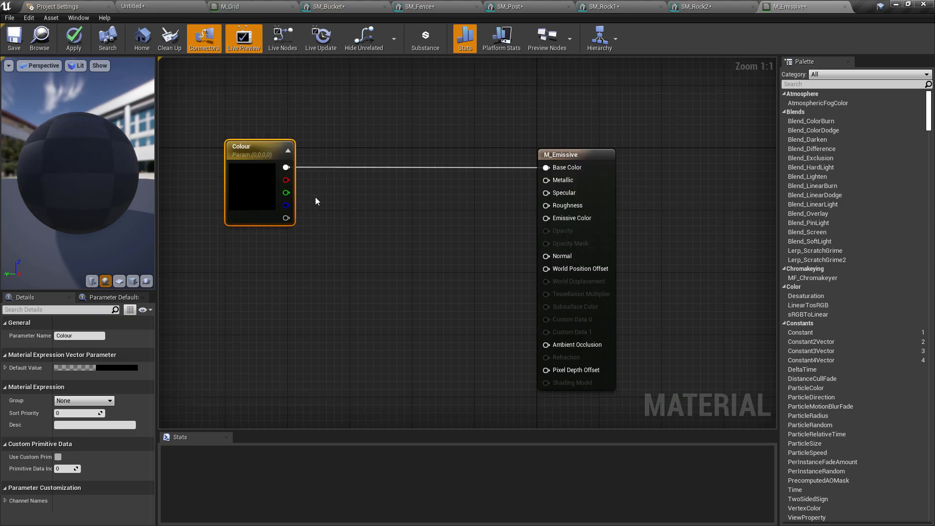
Step: Multiply Colour by a new scalar parameter named EmissiveStrength and connect the result to Emissive Color
click(314, 284)
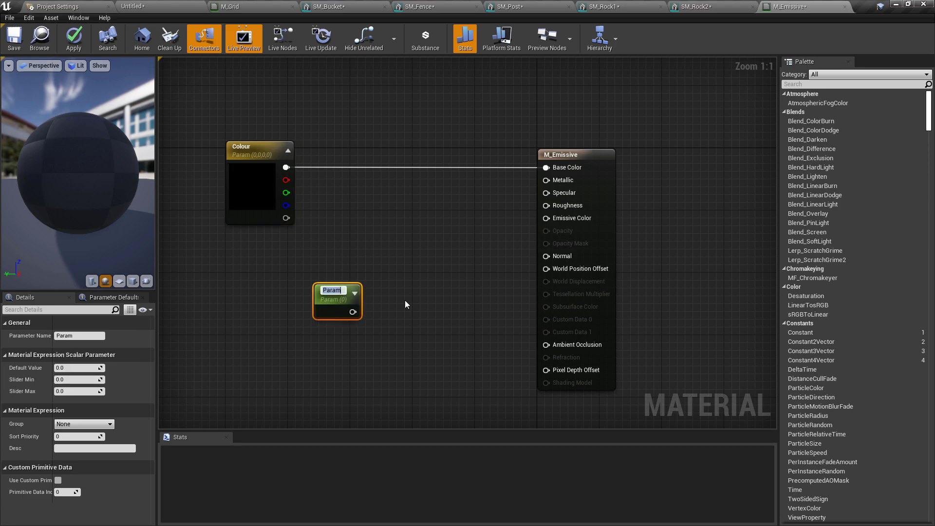
text(EmissiveStrength)
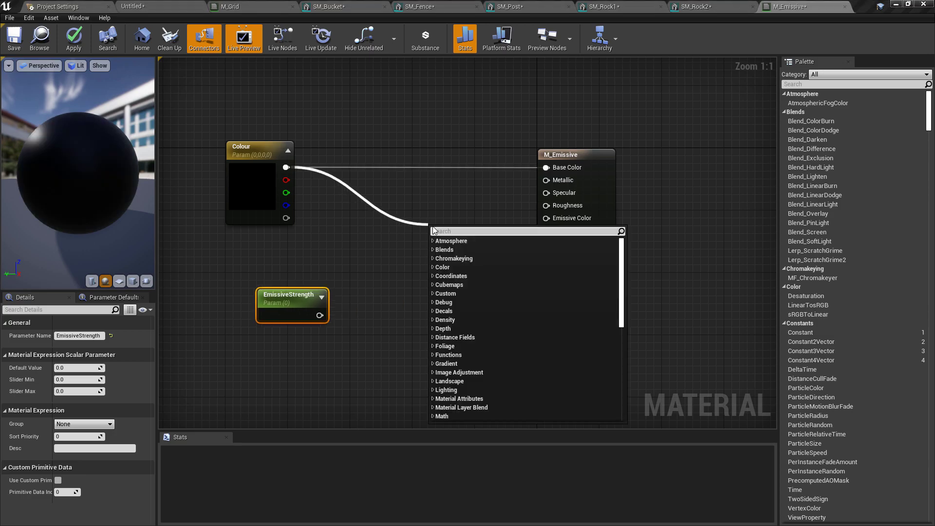
text(multiply)
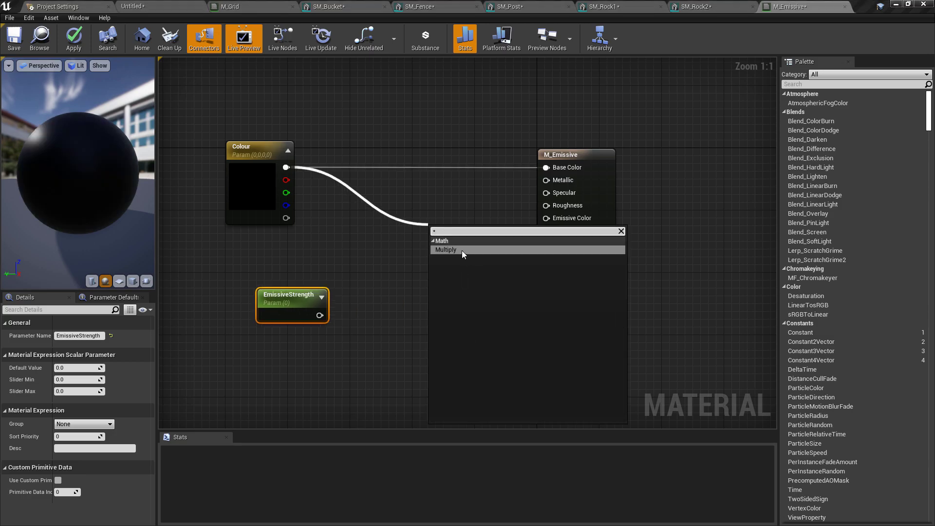
click(464, 250)
drag(320, 315, 546, 219)
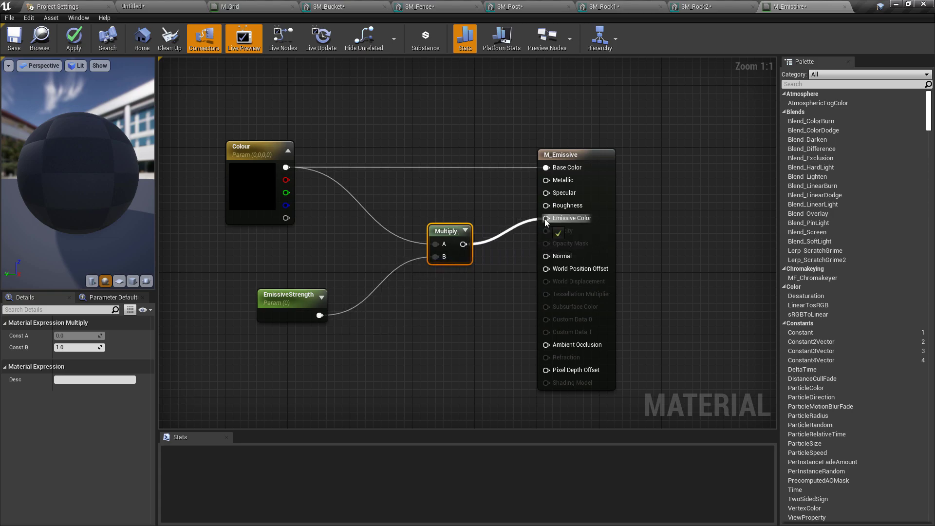
drag(444, 233, 446, 243)
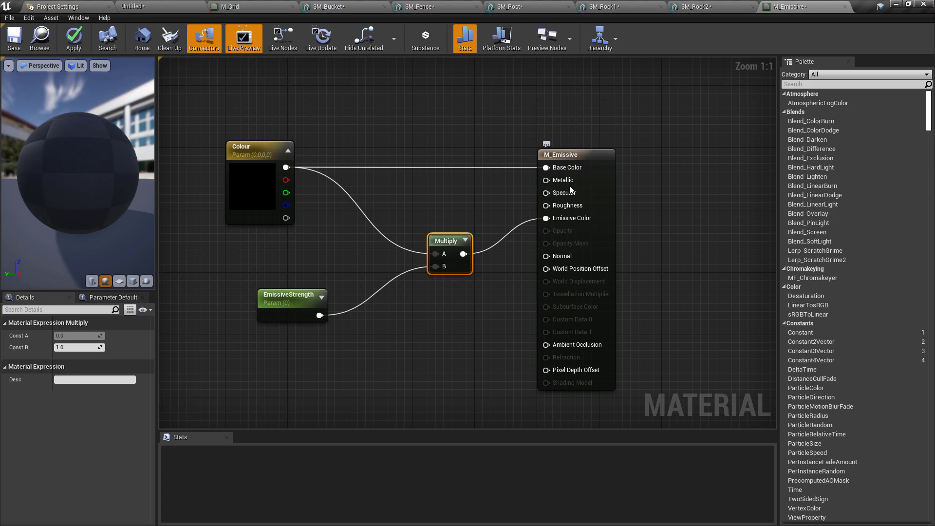
Step: Apply and save M_Emissive, and create a material instance from it with the default name in the Materials folder
click(74, 39)
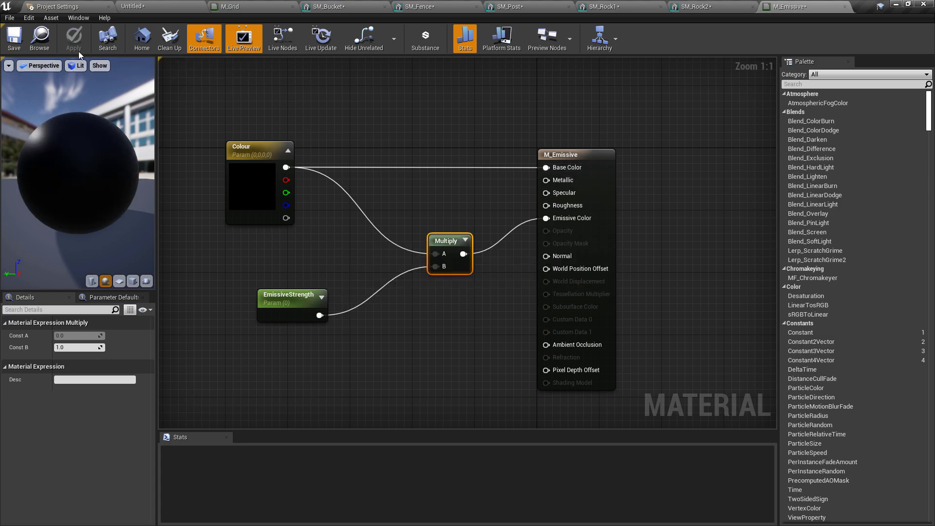
click(13, 38)
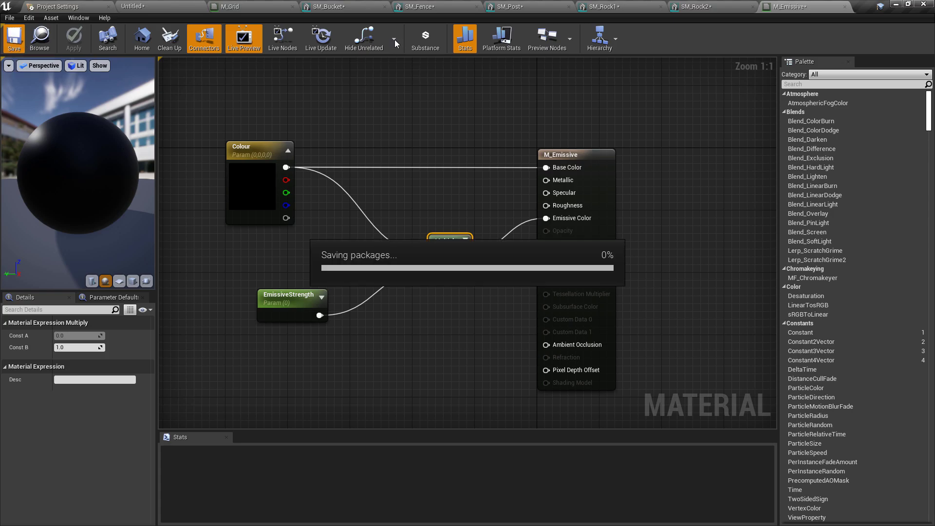
click(167, 4)
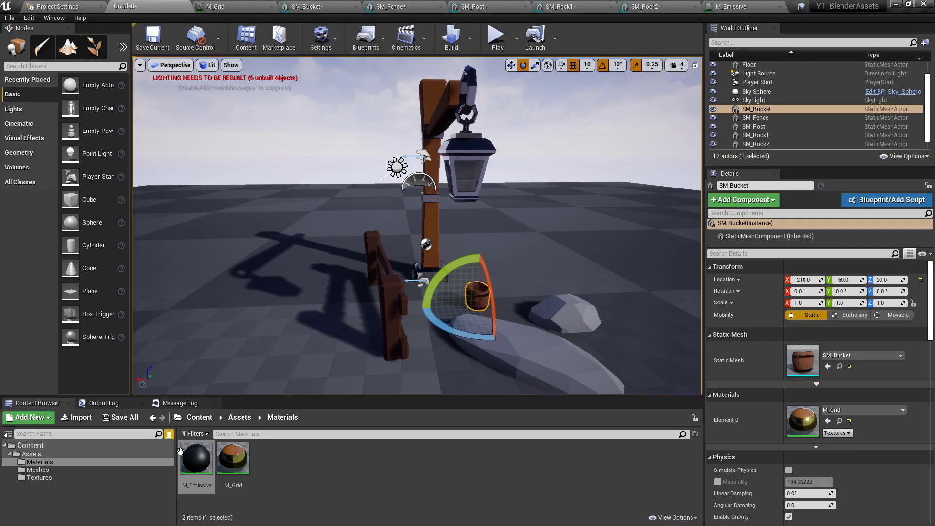
right_click(197, 455)
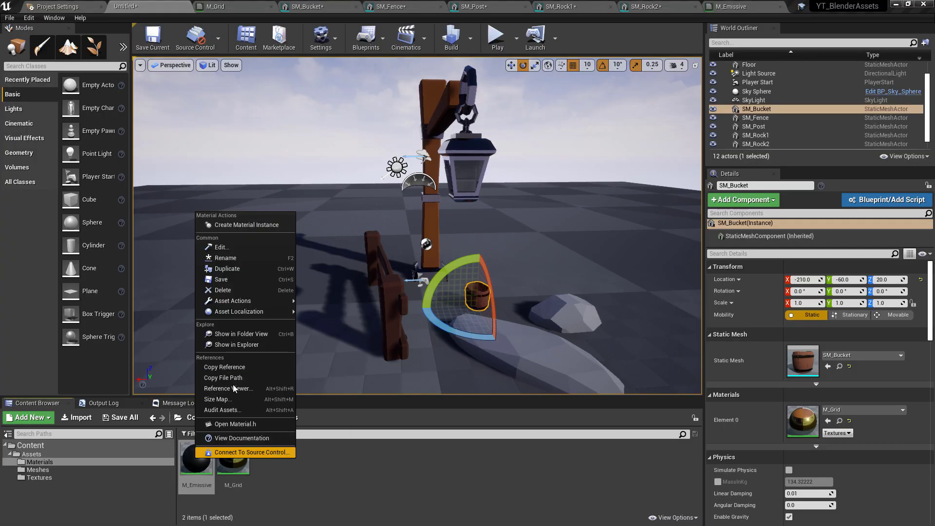
click(241, 225)
key(Return)
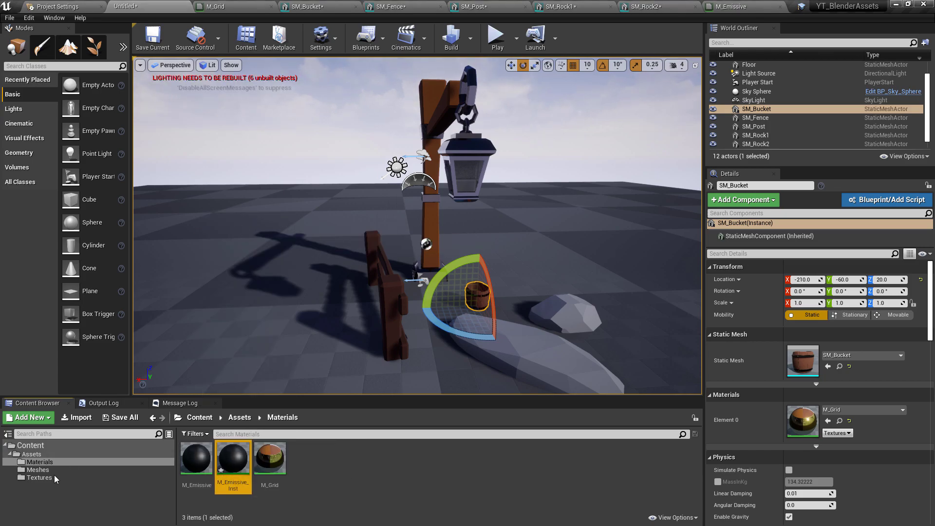
Step: Assign M_Emissive_Inst to material slot Element 1 of the SM_Post mesh and return to the level
click(489, 6)
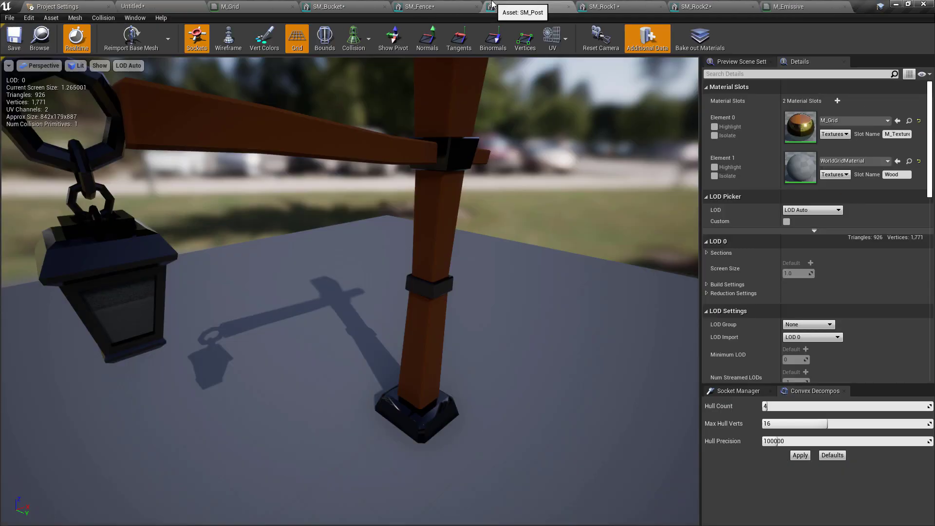
click(846, 161)
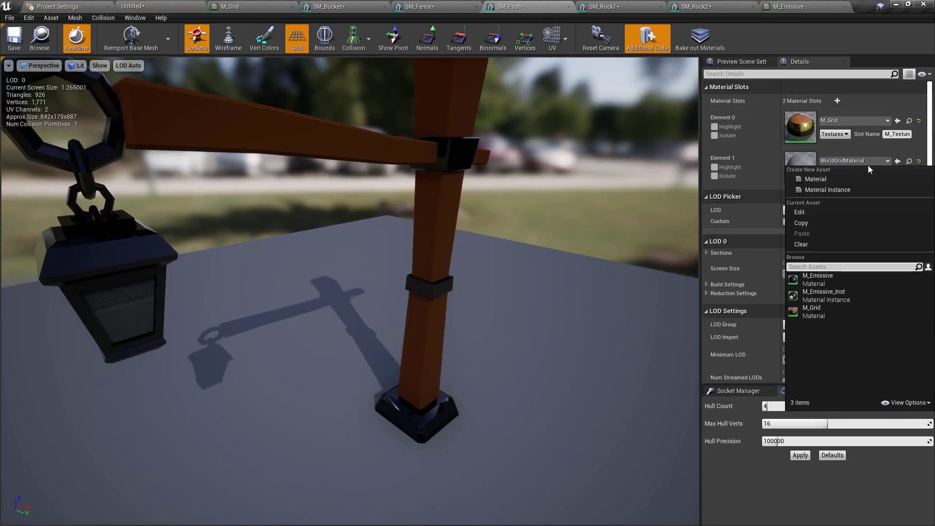
click(849, 292)
drag(292, 317, 454, 218)
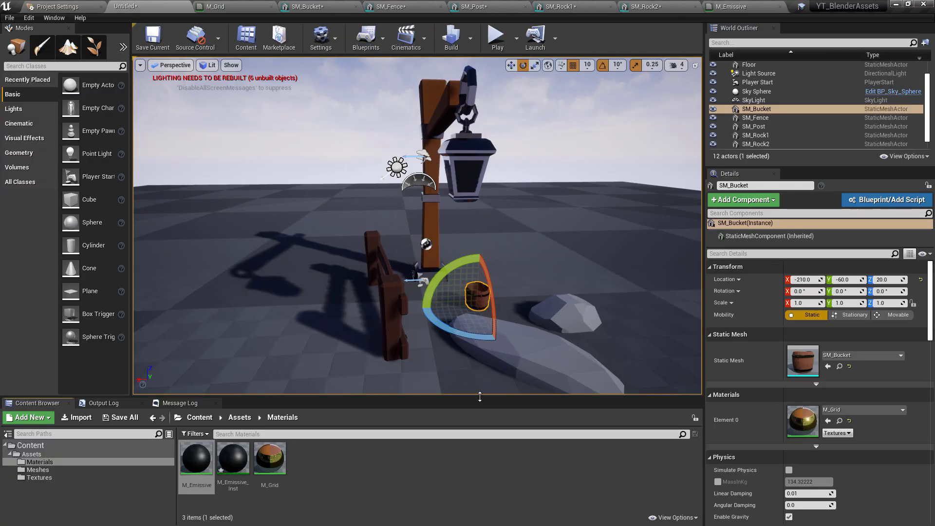
Step: In M_Emissive_Inst, enable the Colour and EmissiveStrength overrides, choosing a bright yellow and a strength of about 2.05
double_click(232, 458)
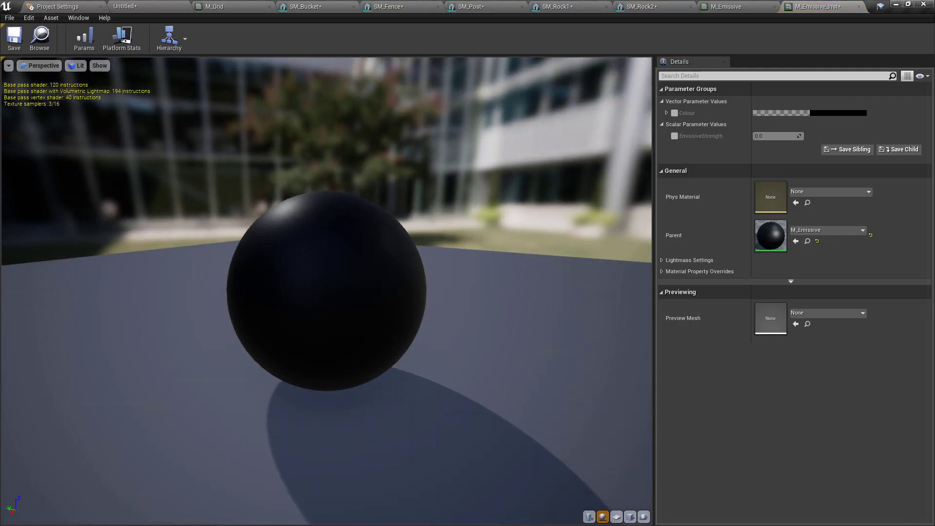
click(675, 113)
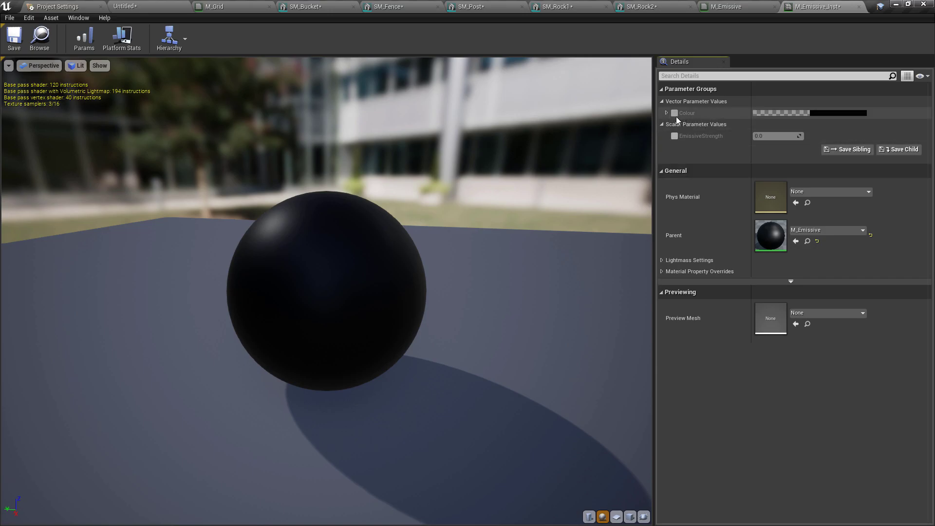
click(675, 136)
click(839, 114)
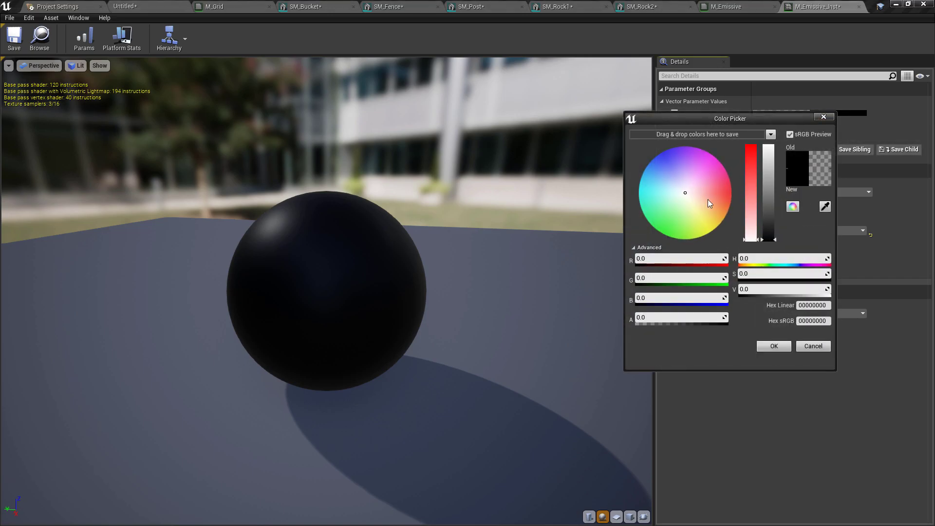
drag(696, 208, 713, 224)
drag(774, 176, 796, 136)
click(774, 346)
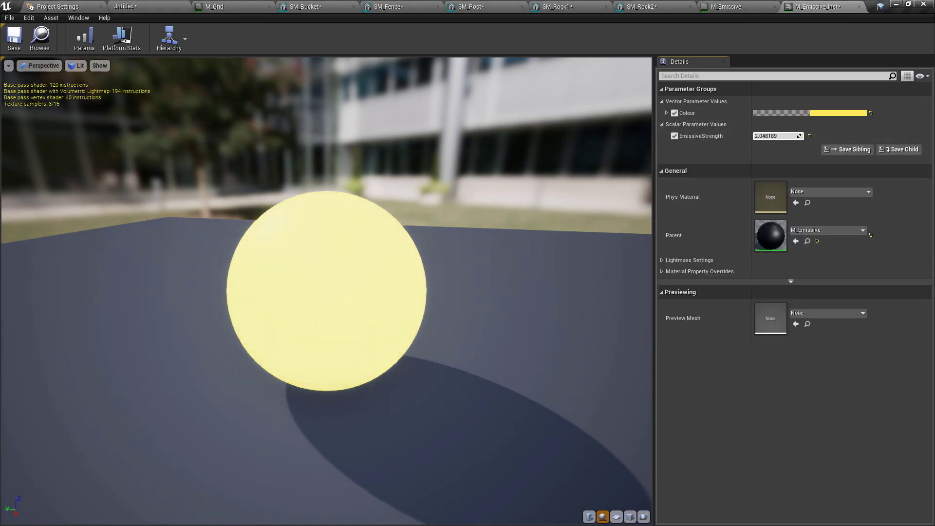
Step: Change the Colour of M_Emissive_Inst to a slightly darker orange and set EmissiveStrength to about 4.75
click(828, 112)
drag(760, 164, 760, 172)
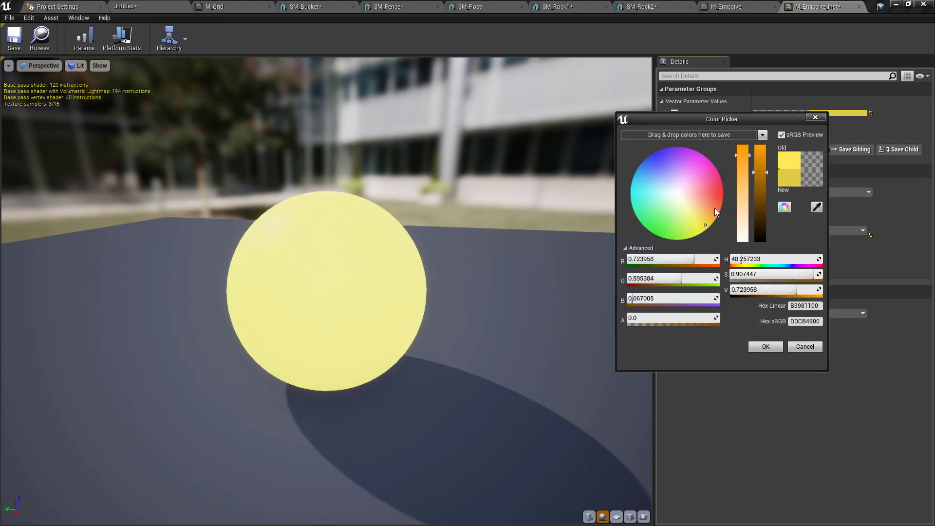
drag(708, 226, 737, 200)
click(765, 346)
drag(772, 136, 801, 137)
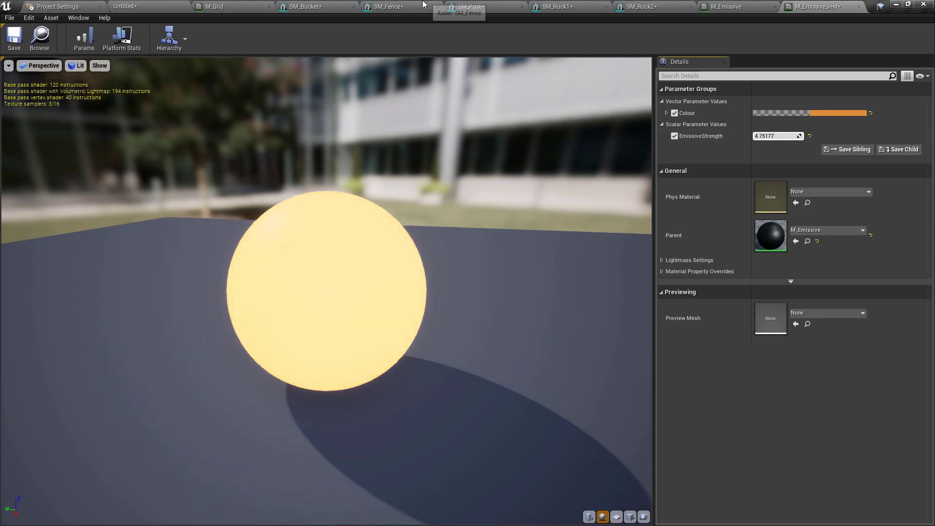
Step: Raise EmissiveStrength in M_Emissive_Inst to about 9.46, checking the lantern's glow on the SM_Post mesh and in the level
click(468, 7)
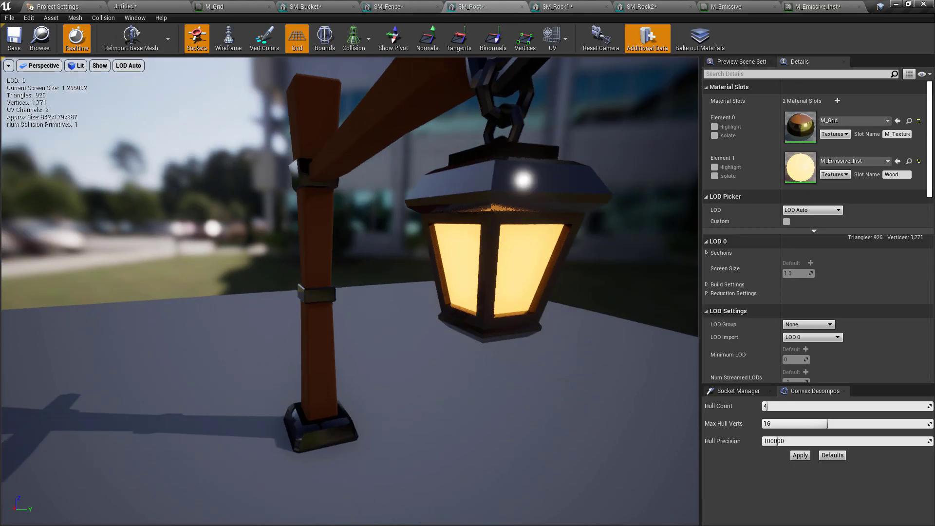
drag(633, 229, 401, 111)
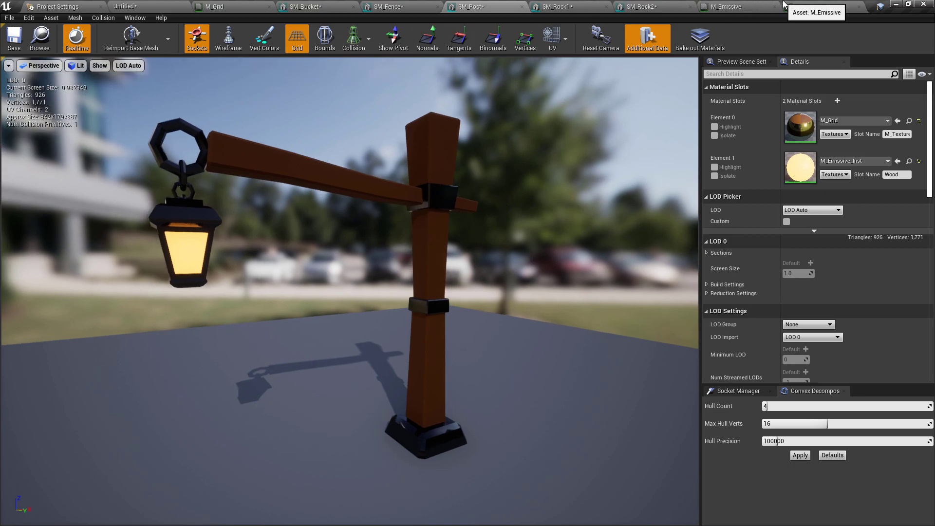
click(818, 7)
drag(779, 136, 799, 135)
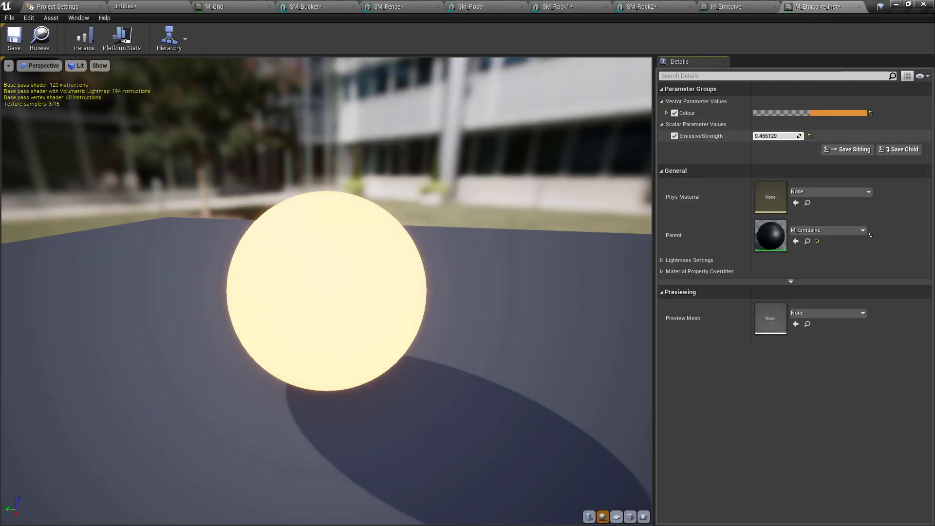
drag(370, 190, 312, 200)
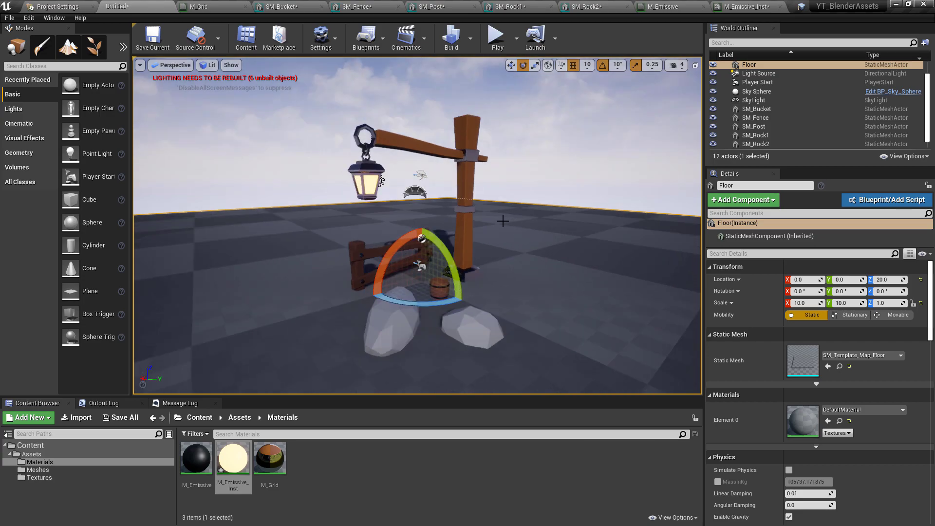
alt+drag(320, 326, 385, 343)
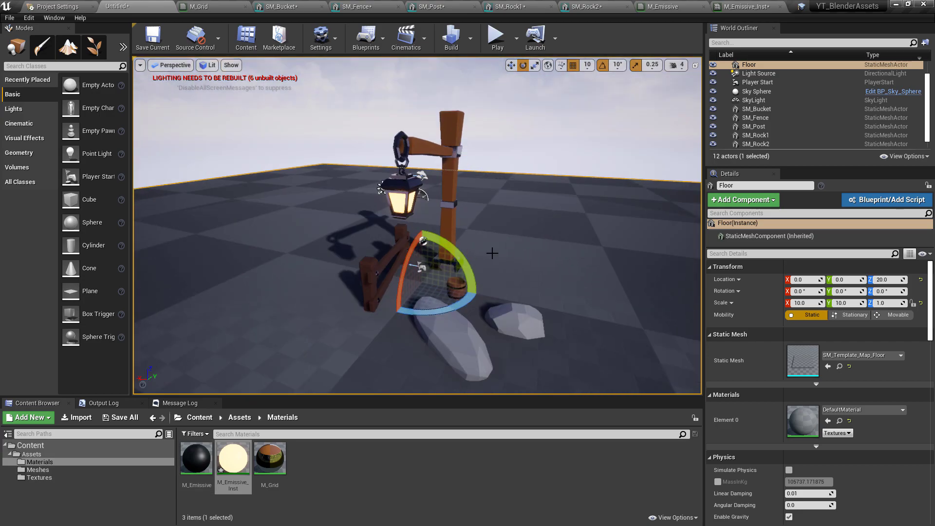
Step: Delete the level's SkyLight and place an ARSky Light on the floor beside the lantern scene as its replacement
alt+drag(492, 253, 443, 268)
click(414, 191)
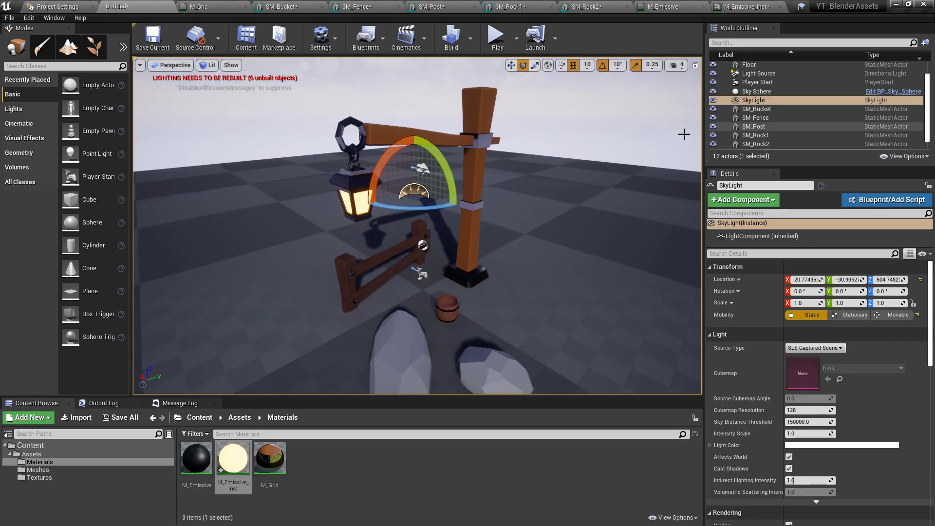
key(Delete)
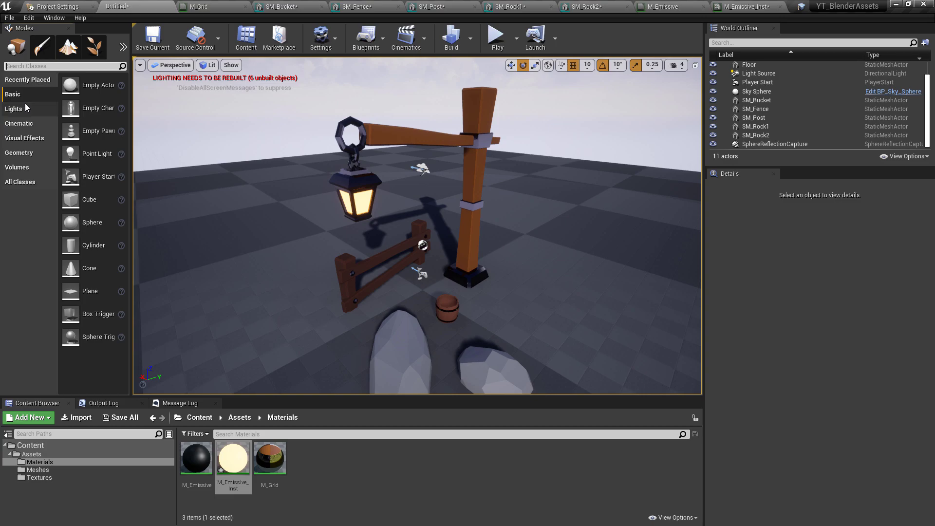
text(sky)
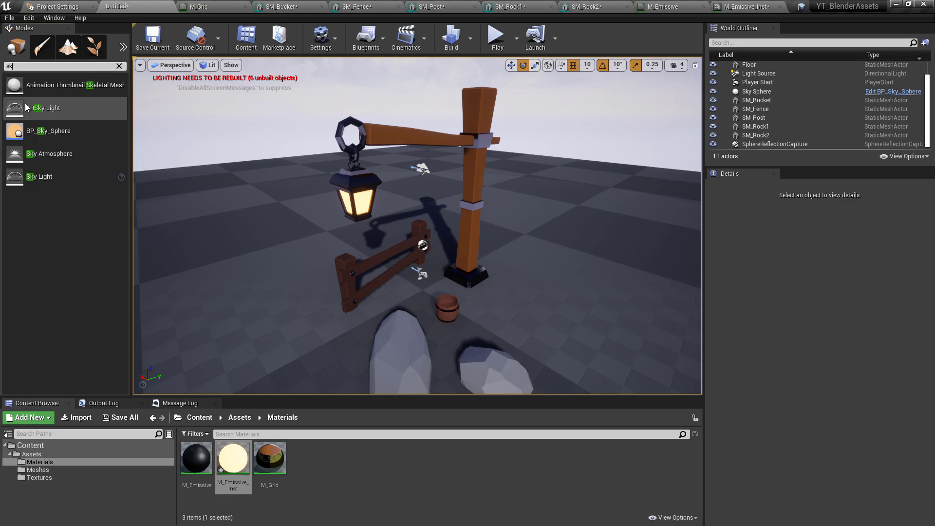
drag(29, 85, 284, 257)
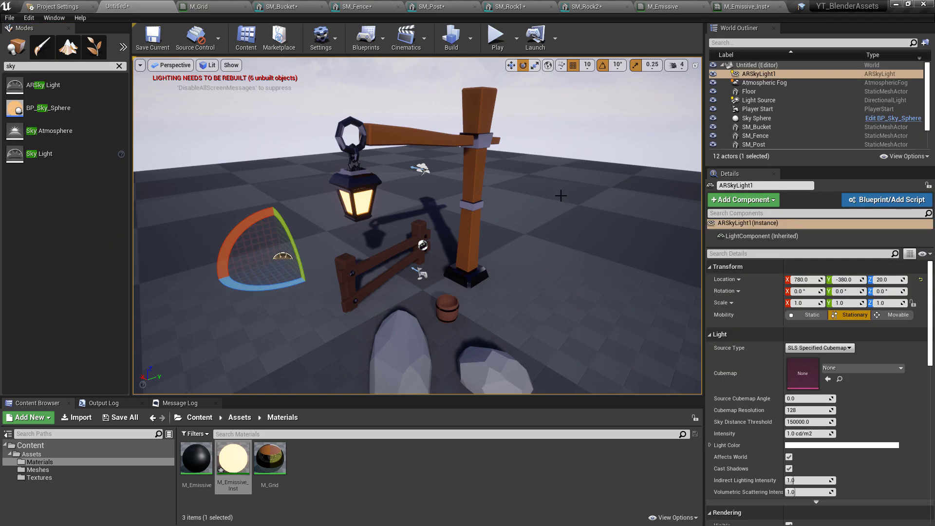
right_drag(560, 194, 589, 154)
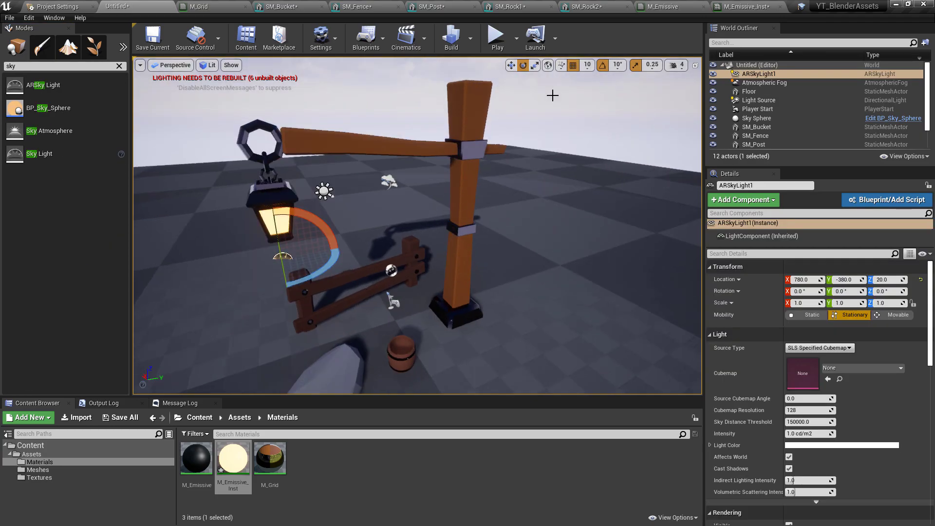
Step: Rotate the directional Light Source to a low sun angle of about -33.9°, -6.1°, 30.7°
click(765, 82)
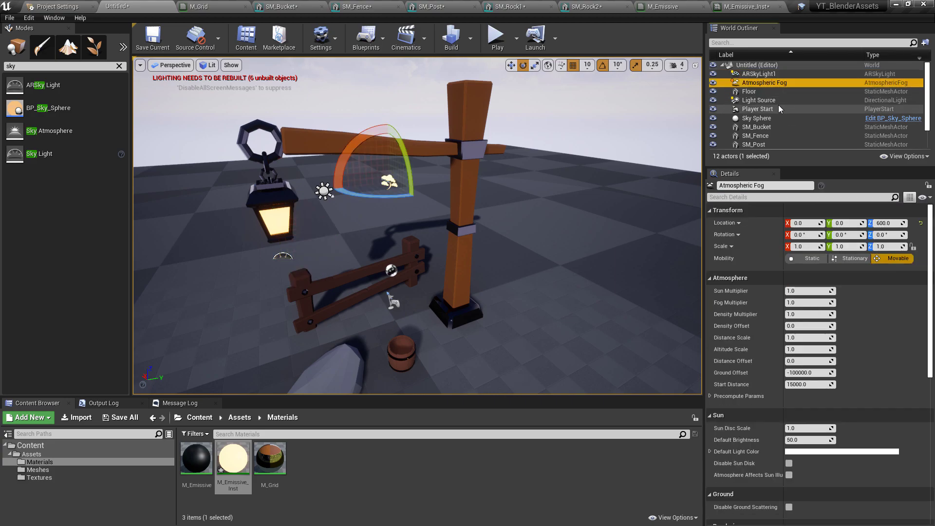
click(759, 99)
scroll(381, 183, down, 4)
drag(356, 174, 443, 211)
Step: Add a Point Light to the level just beneath the post's lantern, at X -60, Y -370, Z 430
click(119, 65)
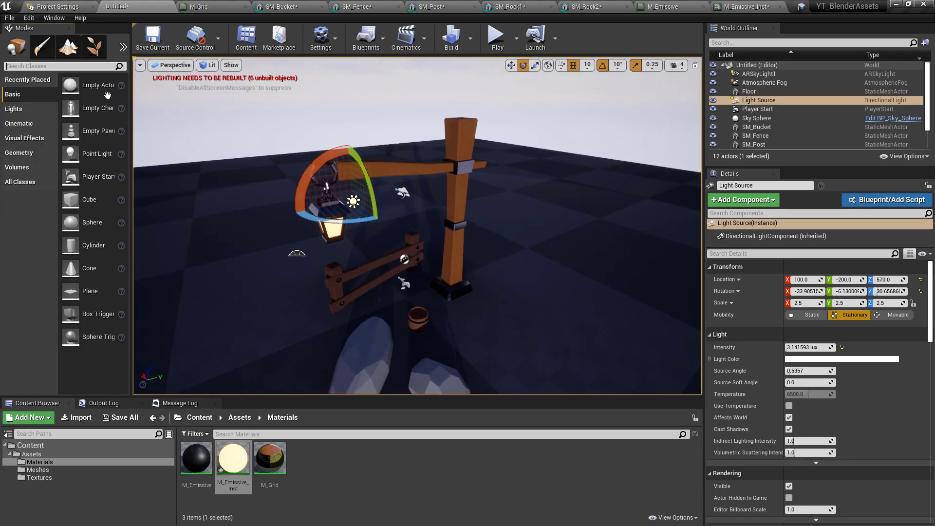
click(14, 108)
drag(71, 108, 345, 313)
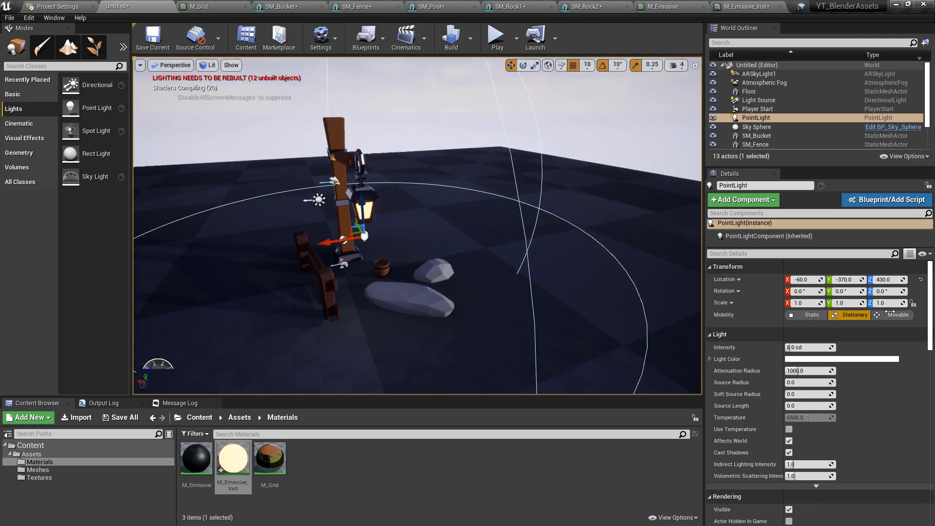
Step: Set the point light's intensity to about 33.4 cd and its light colour to a warm orange, sRGB hex FFC864FF
drag(801, 348, 828, 347)
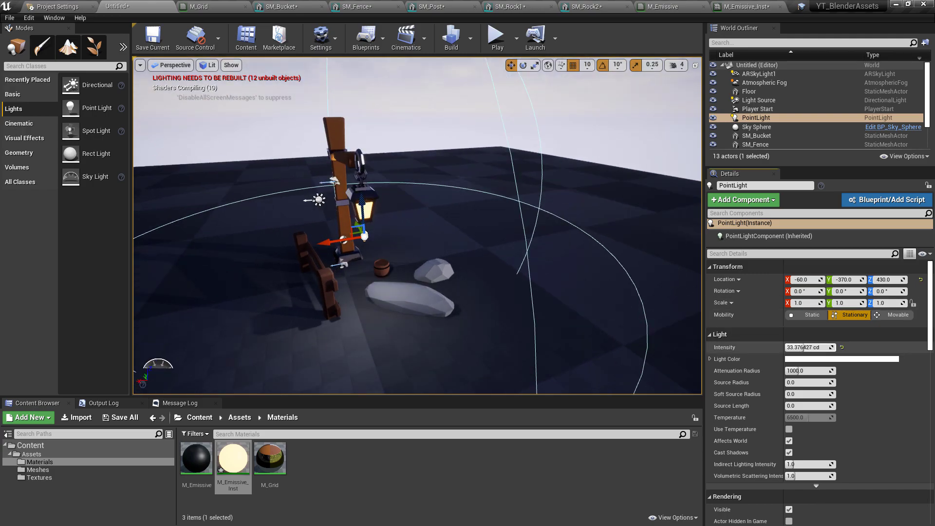
click(798, 359)
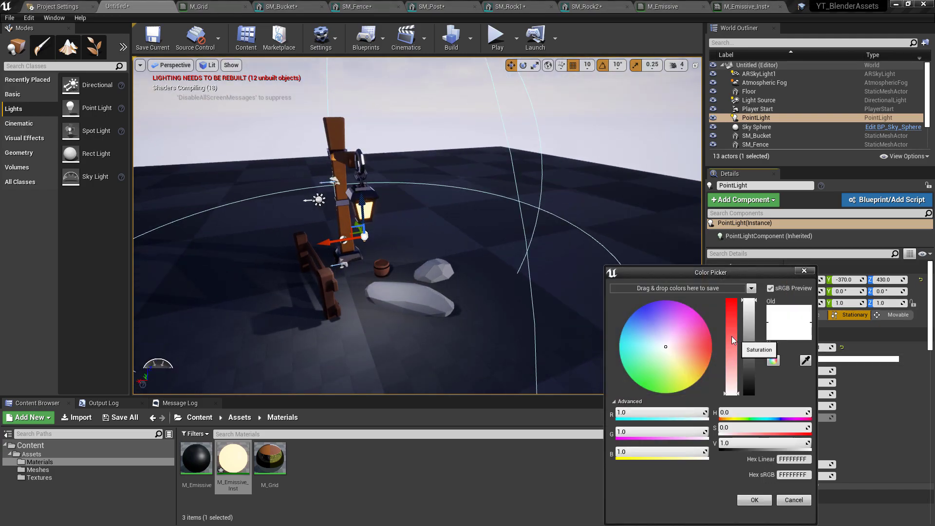
click(702, 367)
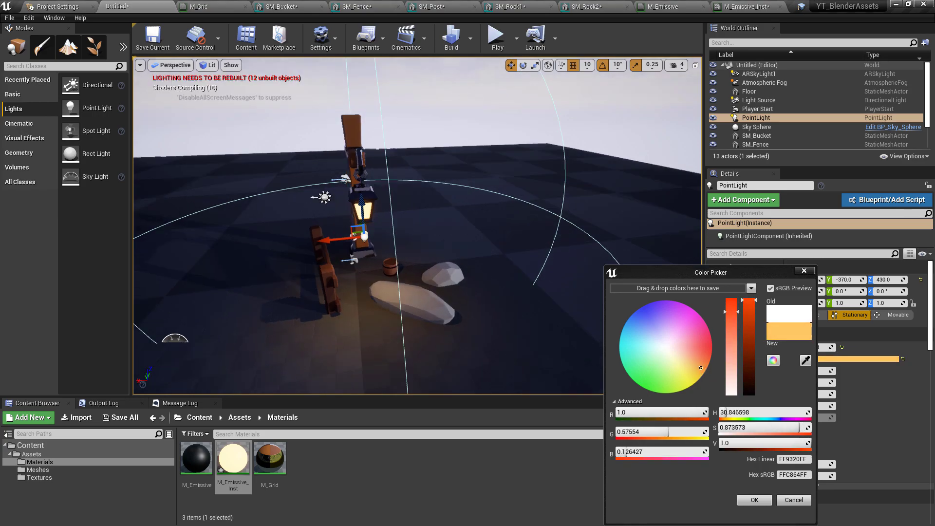
Step: Refresh the Sky Sphere's material so the sky follows the rotated Light Source, with the colour picker closed
click(762, 130)
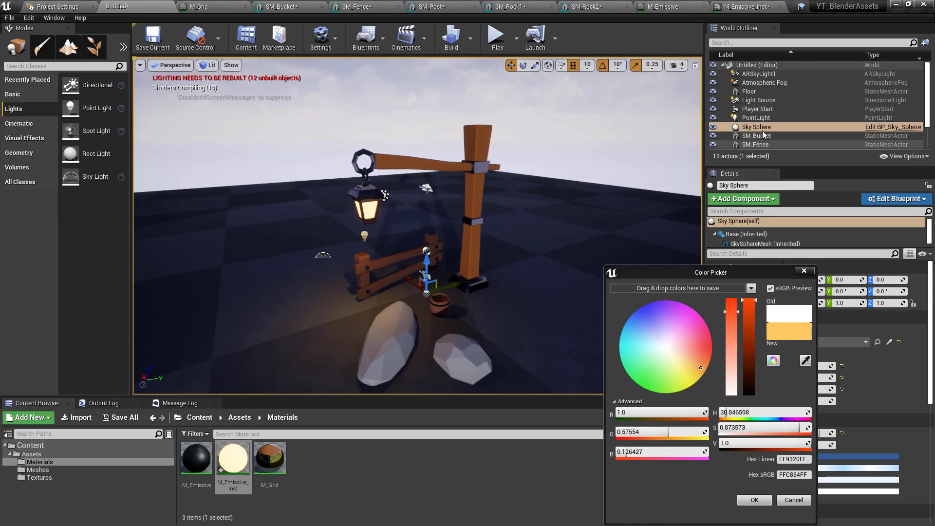
click(805, 272)
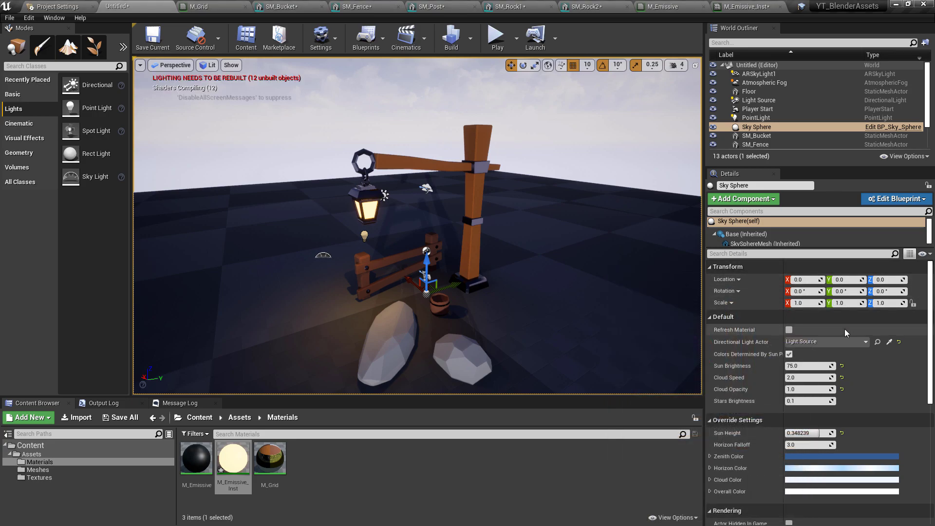
click(789, 329)
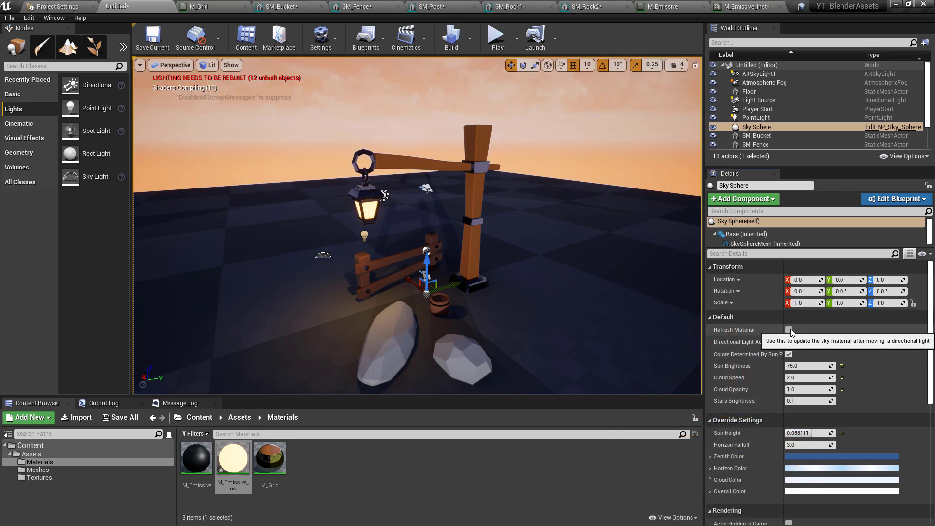
Step: Examine the sky and the point light's effect on the lantern, post, fence and rocks from several angles
alt+drag(555, 242, 536, 268)
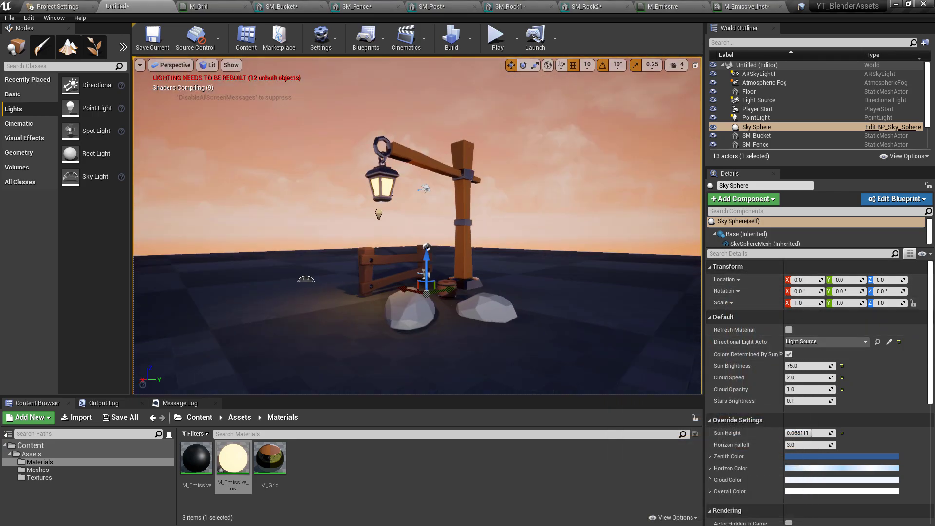
alt+drag(555, 214, 555, 273)
scroll(555, 215, down, 2)
alt+drag(507, 297, 507, 268)
scroll(507, 297, up, 2)
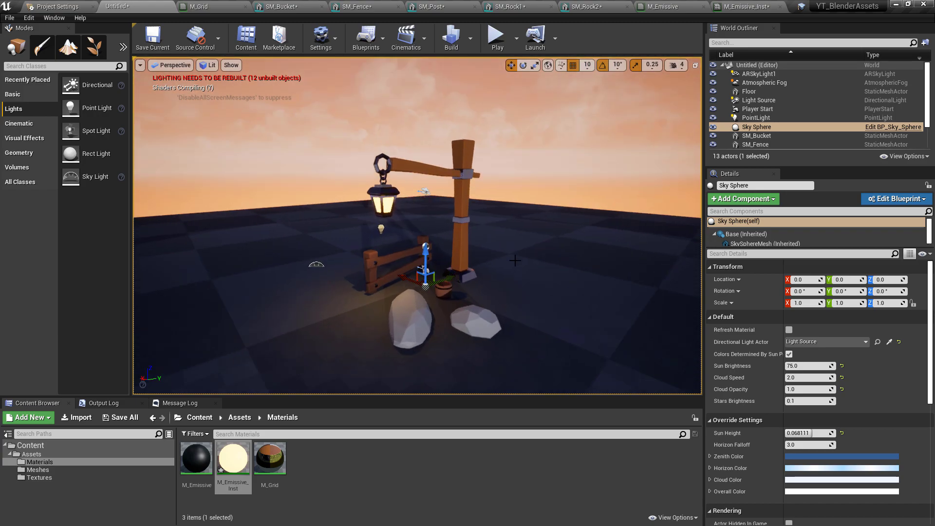
scroll(516, 261, up, 3)
scroll(526, 282, up, 4)
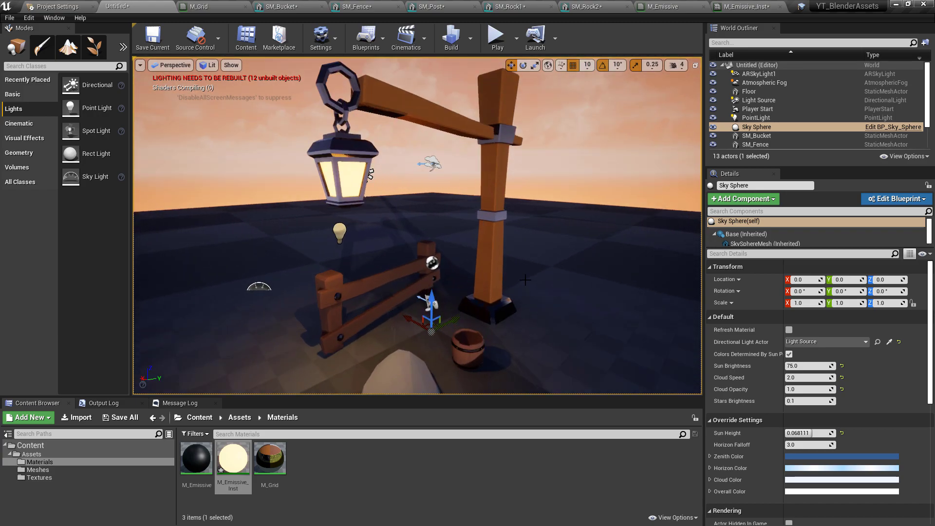
alt+drag(526, 282, 694, 273)
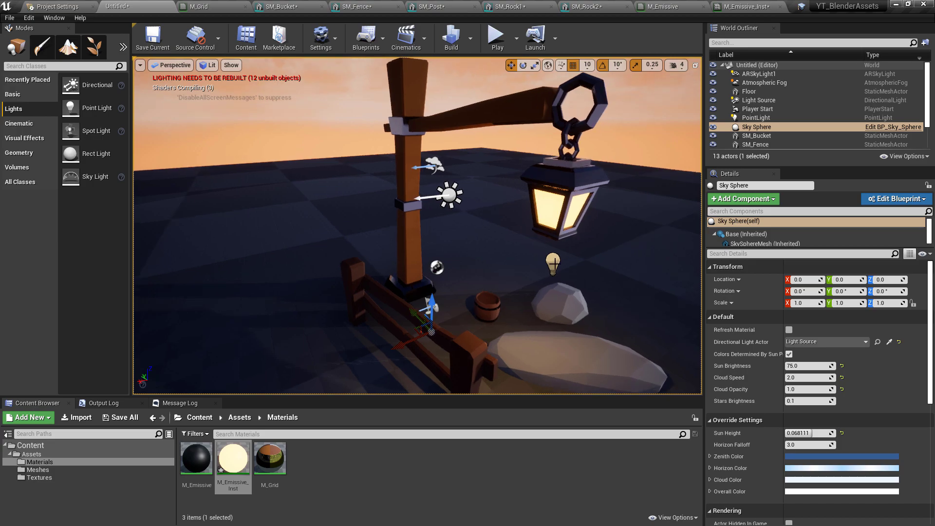
Step: Reposition SM_Fence beside the lantern at X 170, Y -210, Z 20
alt+drag(622, 267, 399, 267)
click(415, 276)
alt+drag(433, 296, 396, 308)
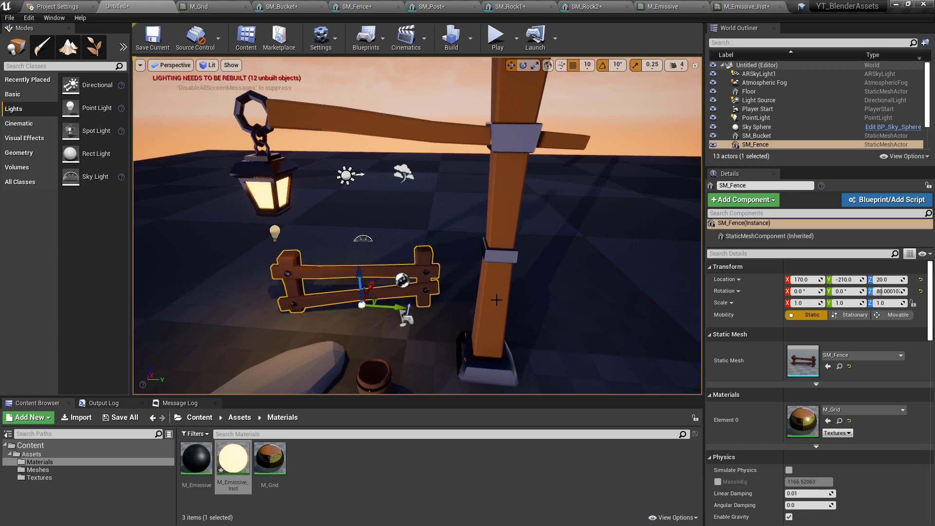
alt+right_drag(497, 300, 497, 277)
alt+drag(497, 277, 505, 264)
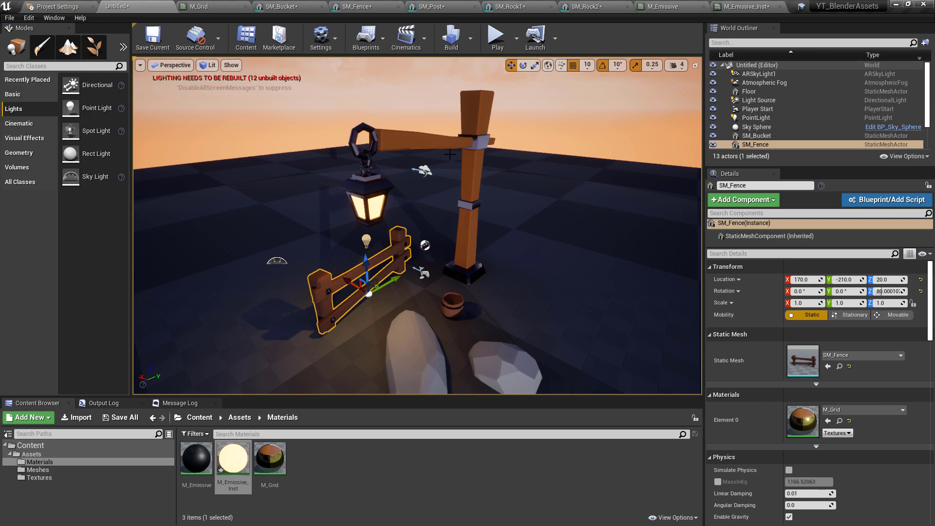
Step: Raise SM_Rock1 and SM_Rock2 slightly above the floor, both to a Z location of 40
scroll(450, 154, up, 3)
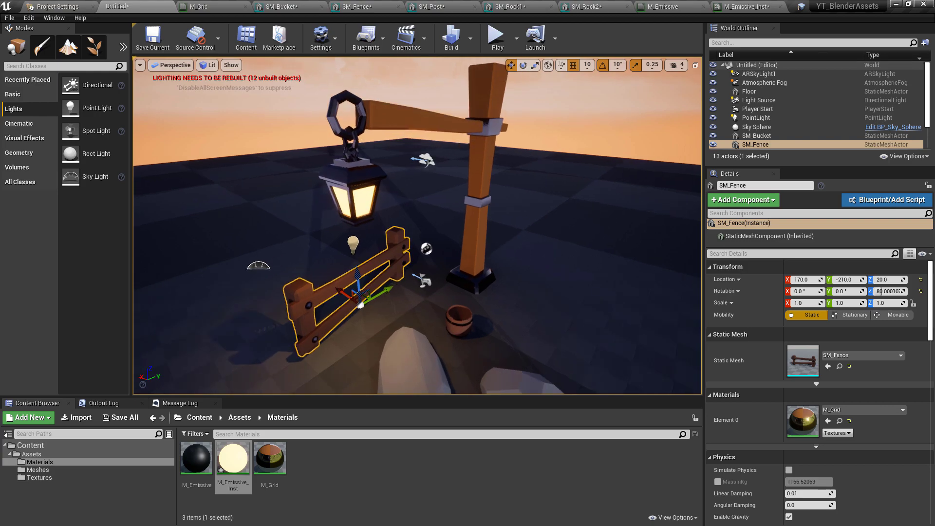
alt+drag(369, 260, 349, 250)
alt+drag(524, 194, 480, 194)
scroll(462, 315, down, 3)
scroll(462, 314, down, 1)
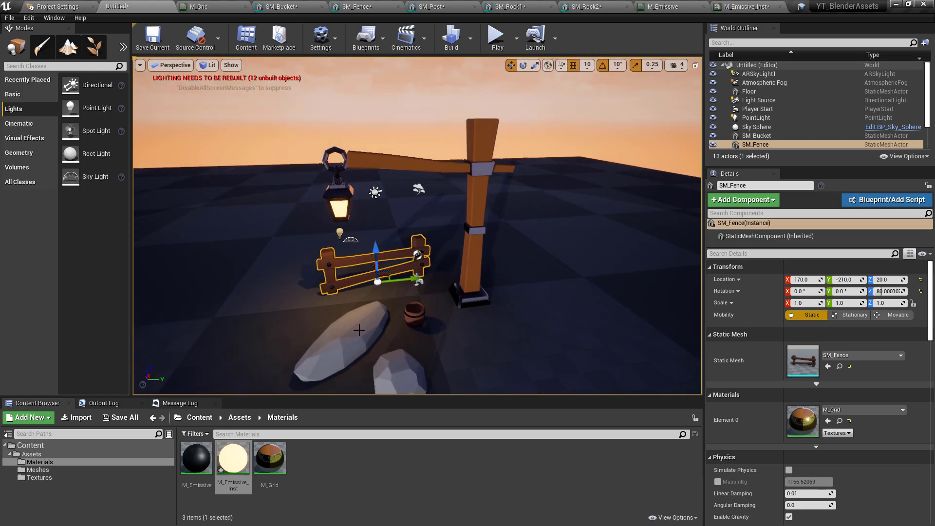
click(359, 329)
drag(345, 319, 345, 313)
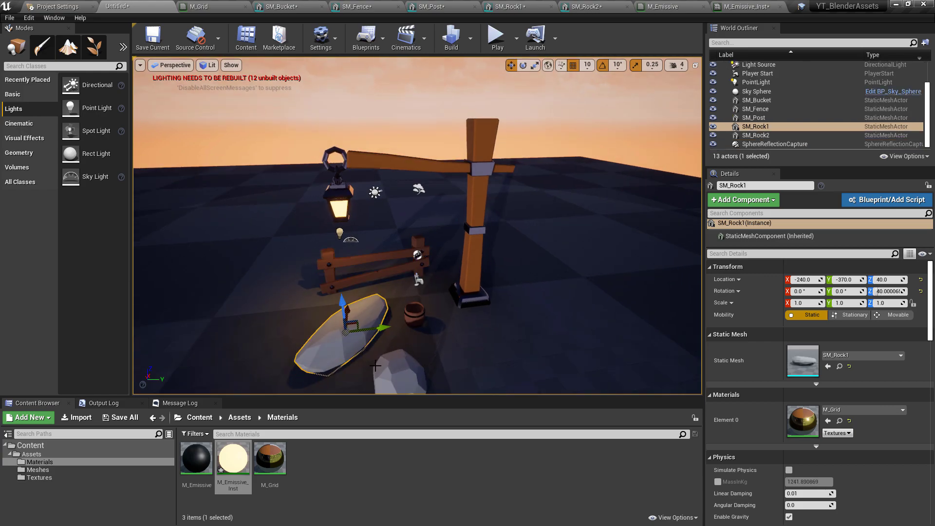
click(390, 368)
right_drag(490, 304, 504, 298)
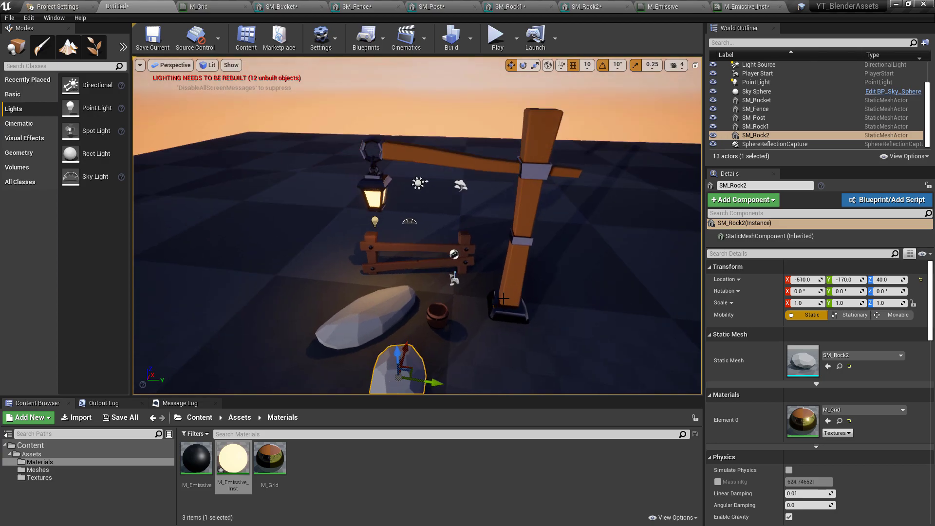
Step: Build the level's lighting
alt+drag(529, 263, 679, 232)
alt+drag(423, 259, 462, 255)
click(451, 38)
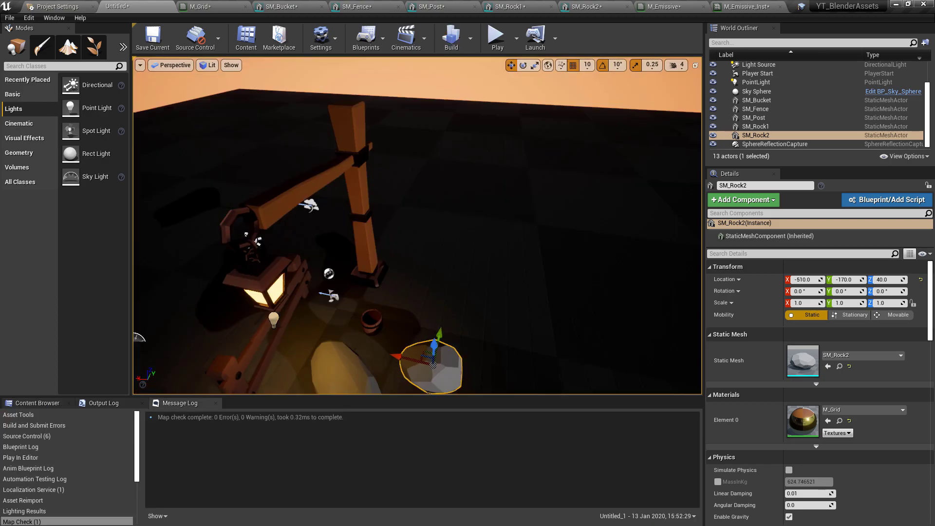
Step: Examine the built lighting and shadows around the glowing lantern, post, fence, bucket and rocks from several angles
right_drag(475, 211, 419, 210)
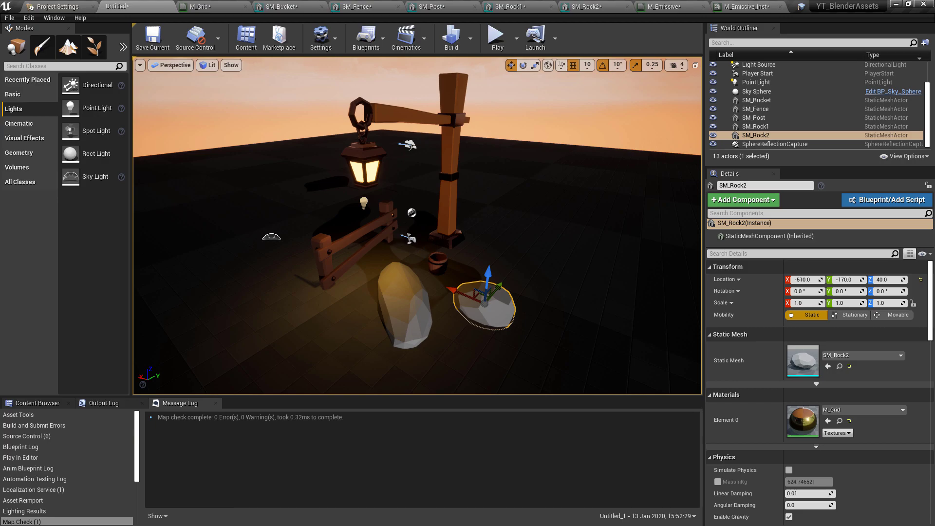
alt+drag(419, 210, 447, 242)
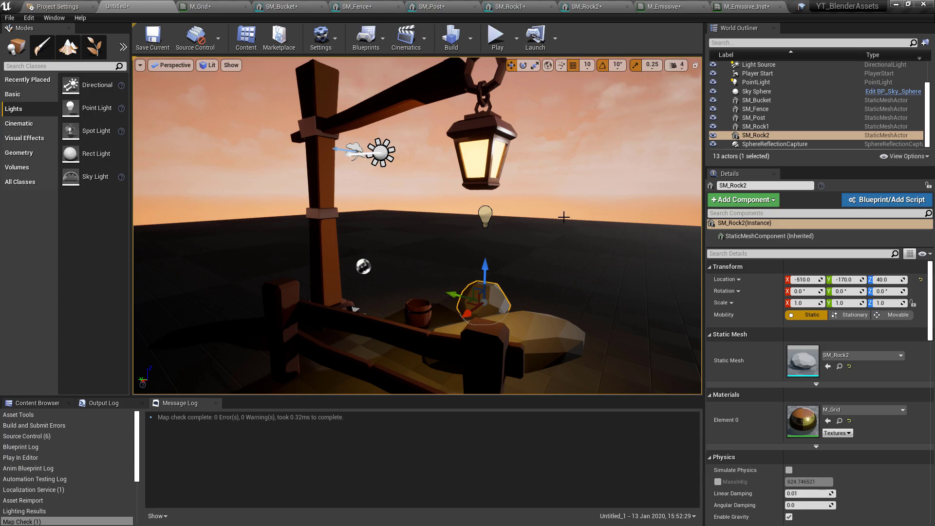
alt+drag(563, 217, 476, 207)
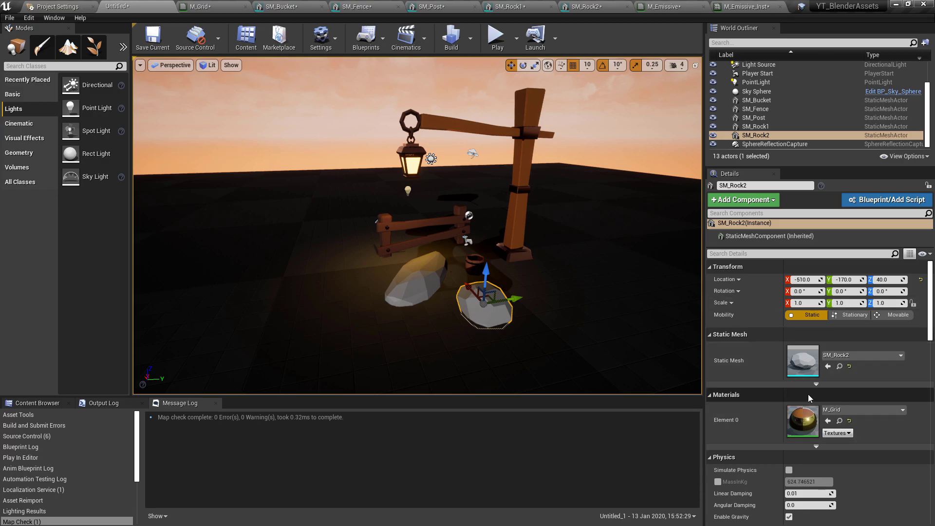
click(516, 177)
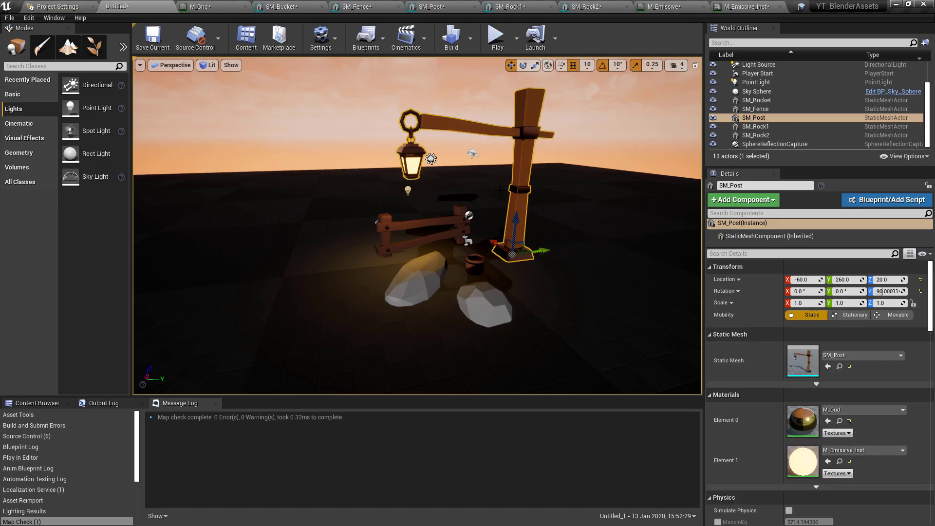
scroll(500, 190, up, 1)
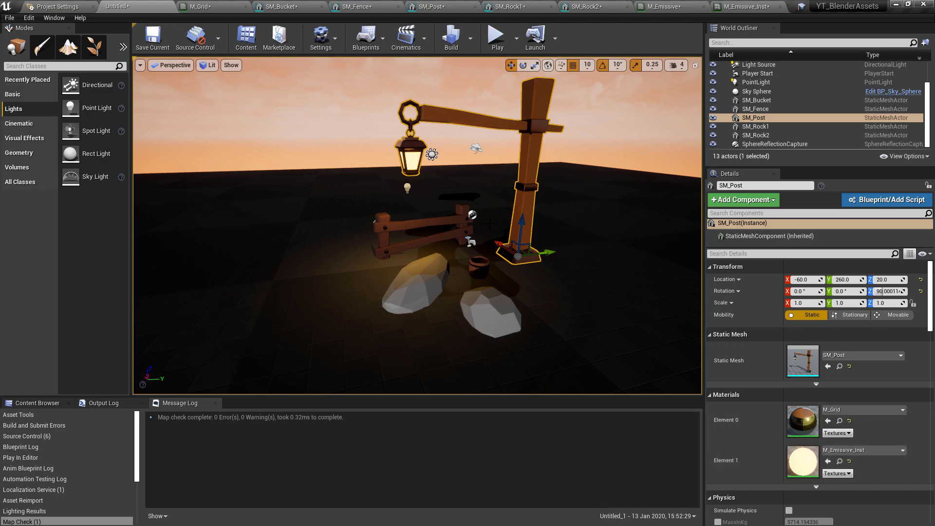
scroll(545, 173, up, 1)
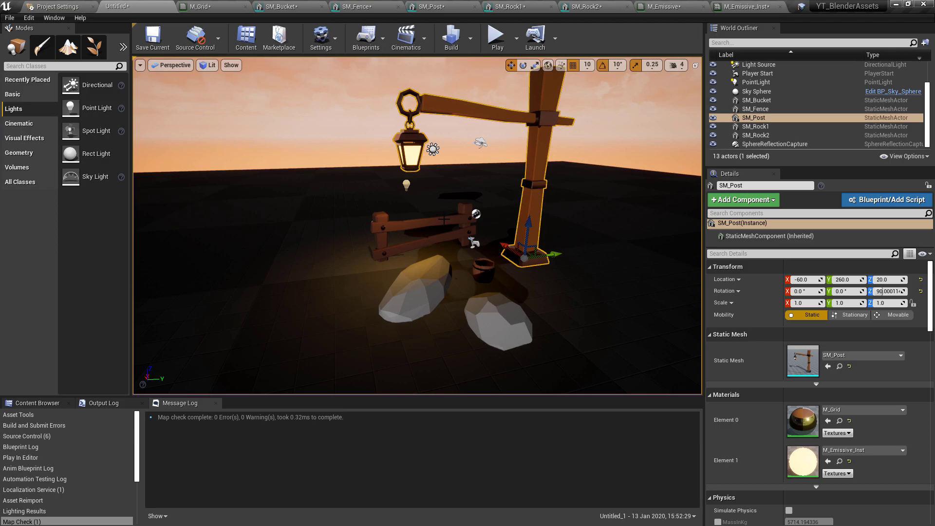
alt+drag(444, 219, 609, 219)
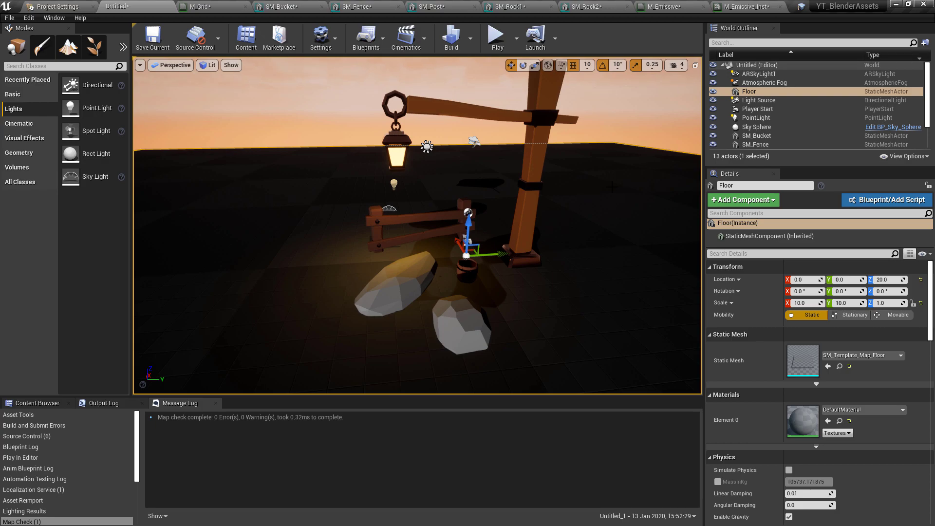
alt+drag(612, 187, 478, 136)
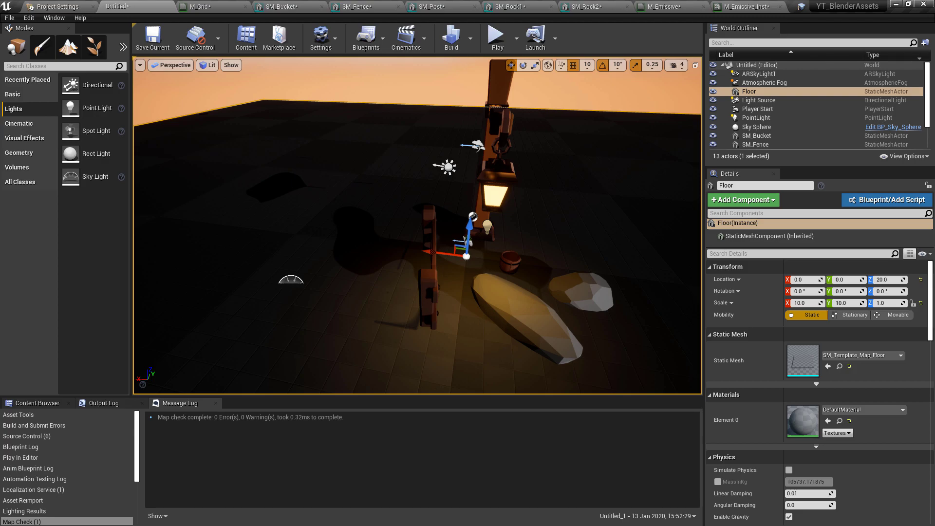
alt+drag(564, 327, 539, 348)
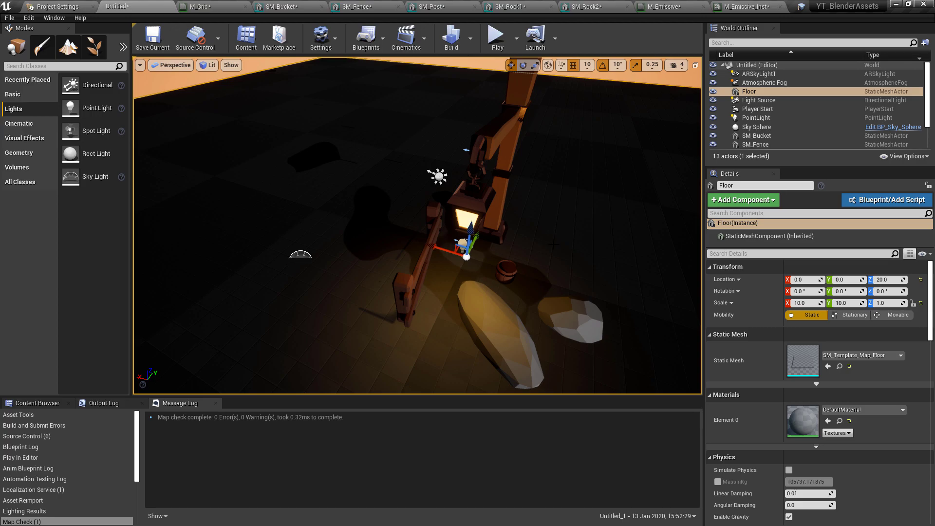
alt+drag(445, 264, 461, 241)
alt+drag(538, 331, 538, 328)
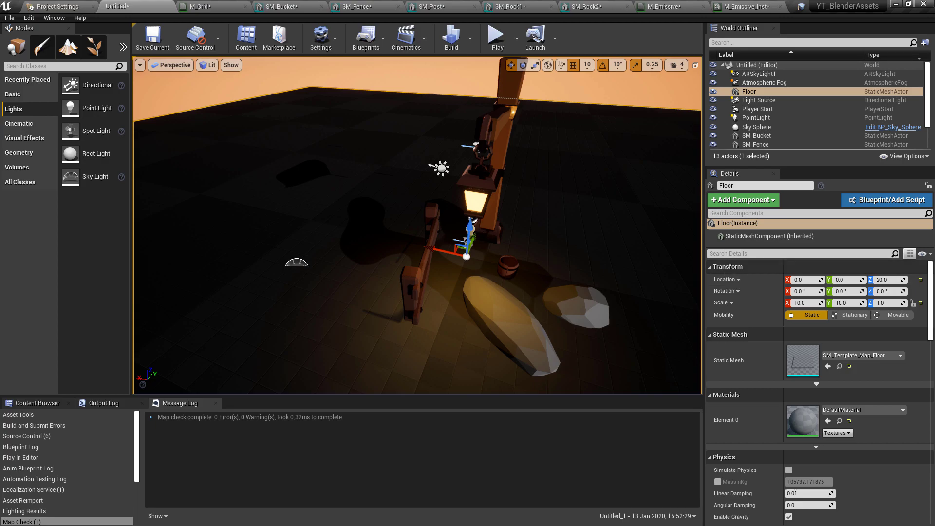
alt+drag(508, 236, 560, 222)
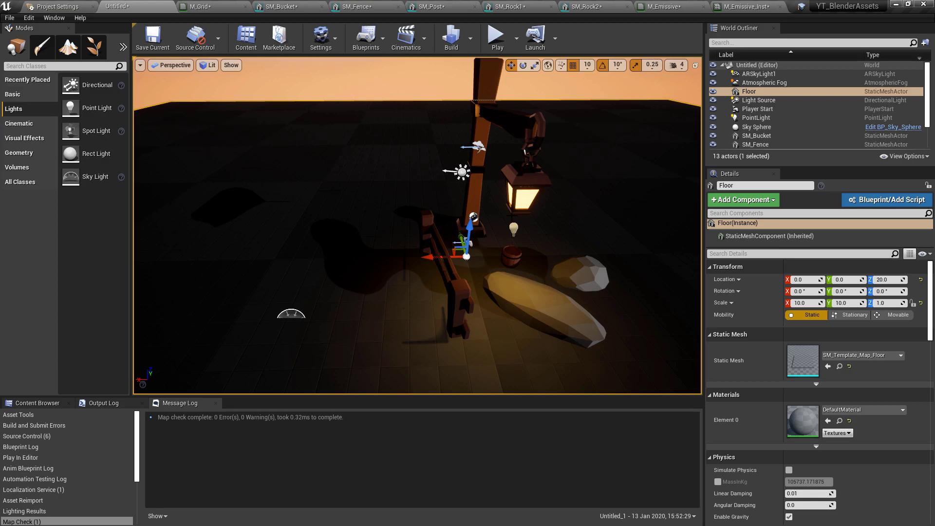
alt+drag(536, 240, 482, 249)
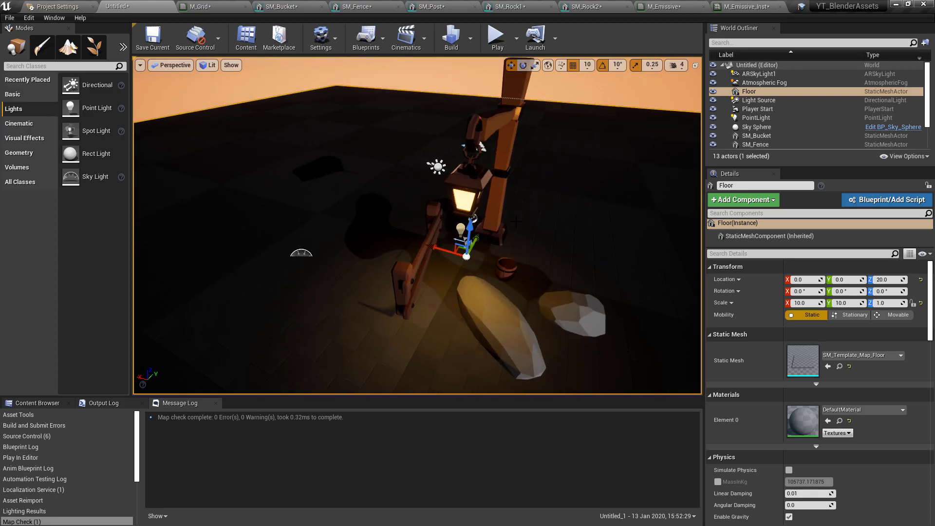
scroll(517, 222, down, 2)
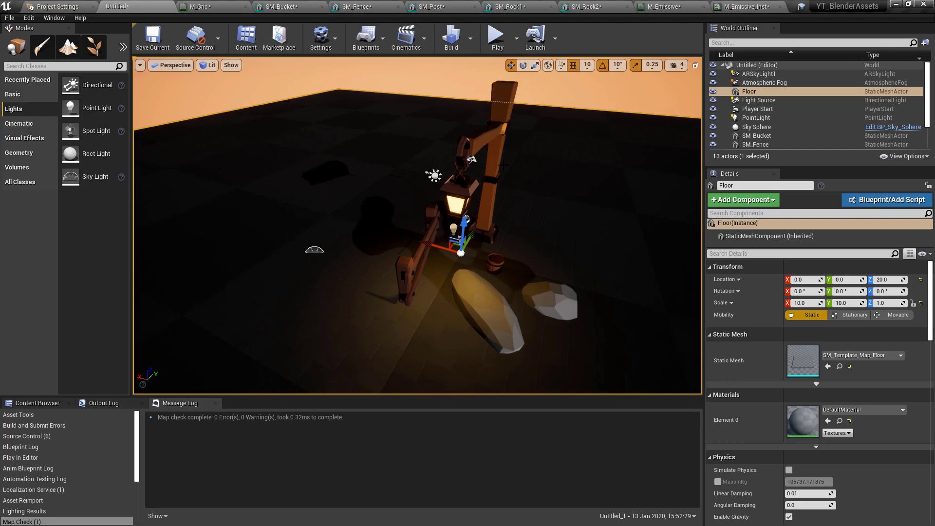
alt+drag(517, 222, 454, 223)
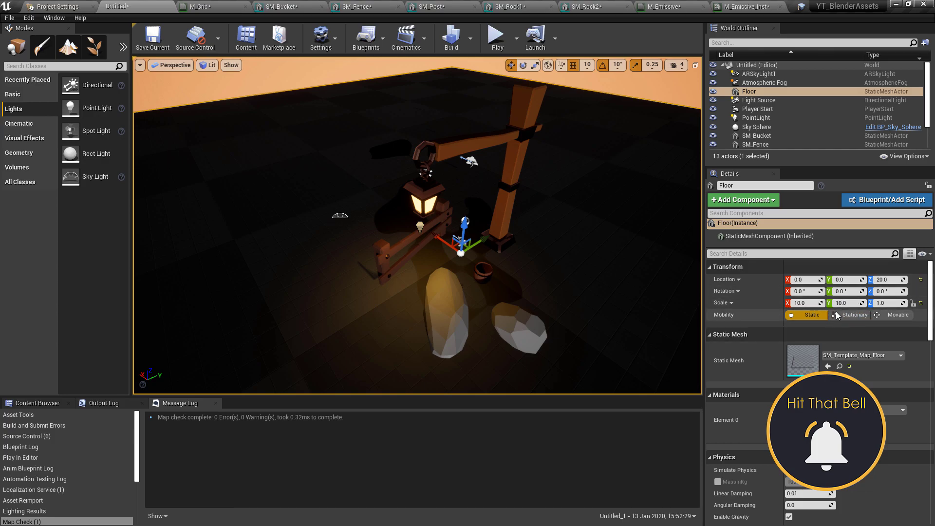
alt+drag(468, 292, 400, 275)
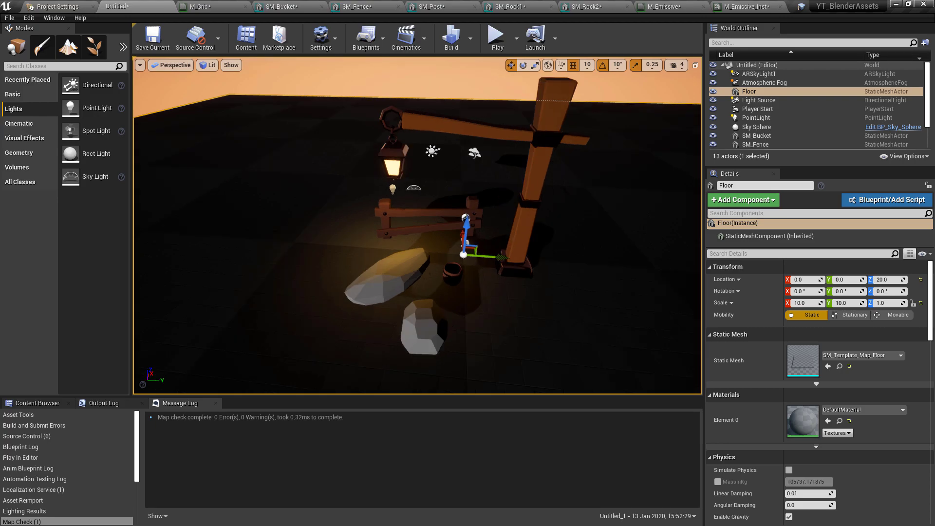